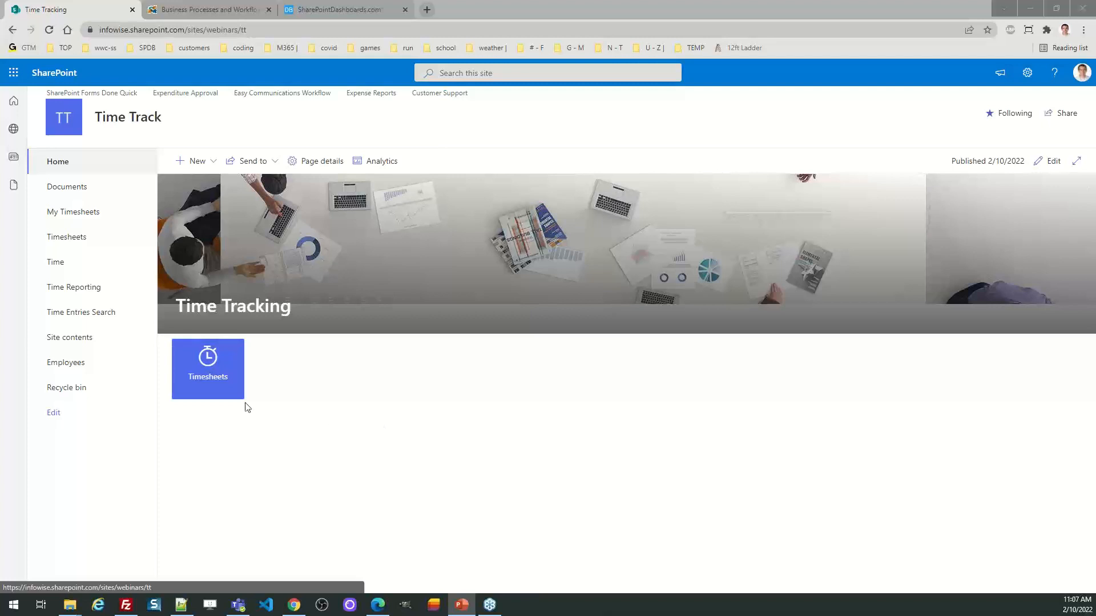
Step: Open timesheet TS.1000 for editing from the Timesheets list
click(208, 356)
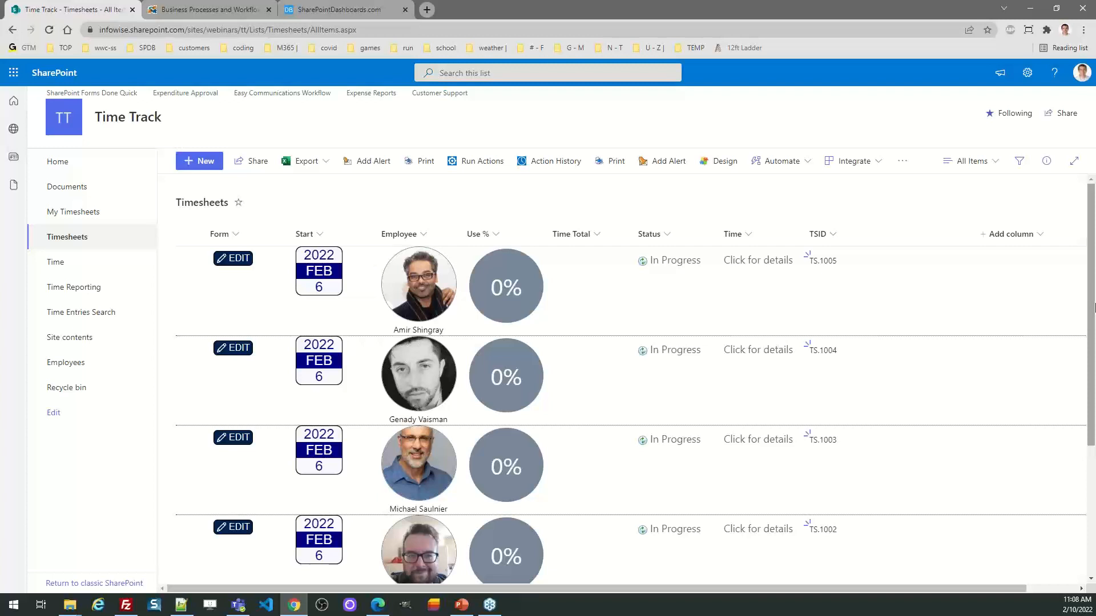
scroll(1093, 283, down, 3)
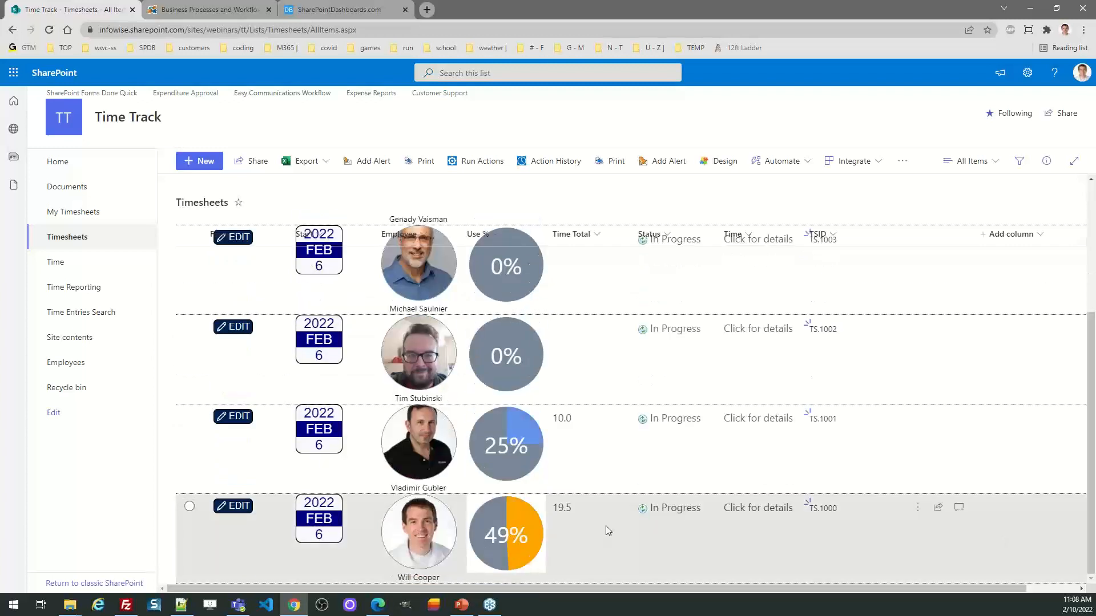
click(240, 510)
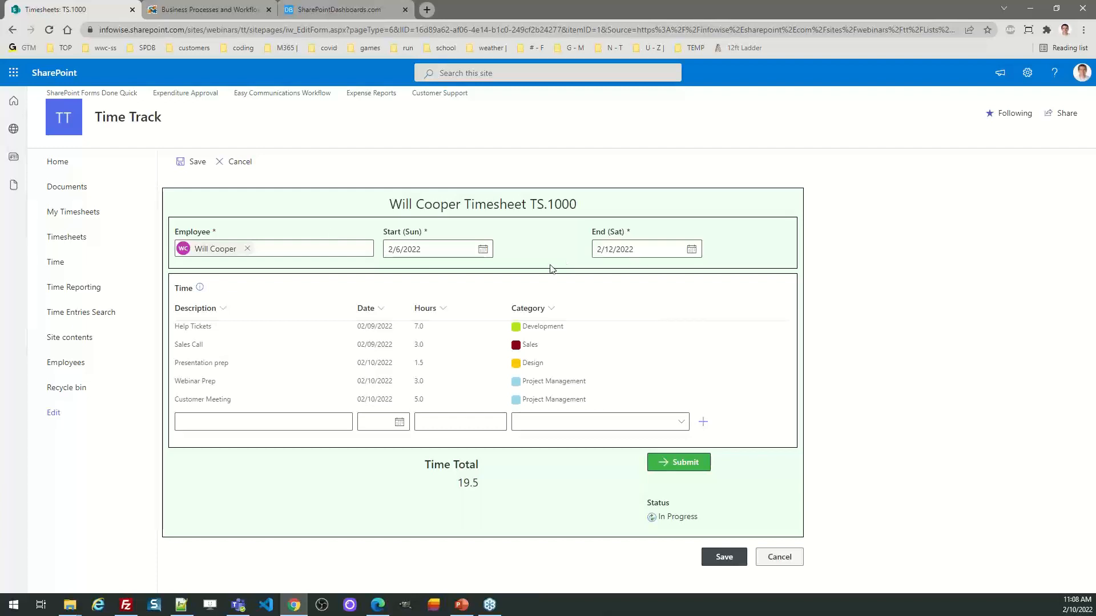
Step: Add a time entry described as "Webinar Presentation", dated 2/10/2022, for 1 hour in the Account Mgmt category
click(216, 424)
text(W)
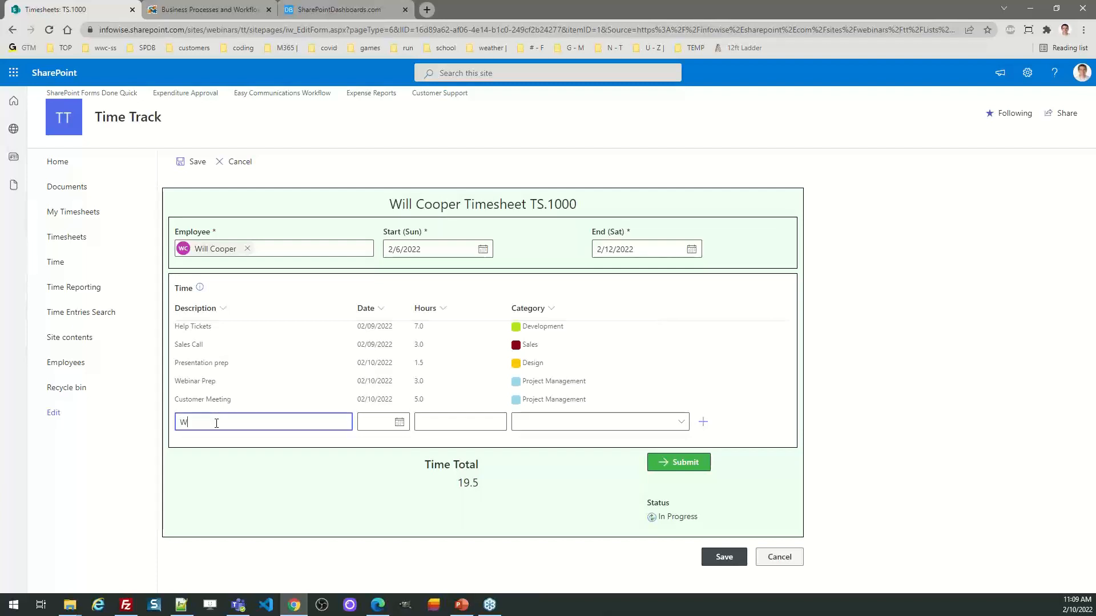
text(ebinar Presentation)
key(Tab)
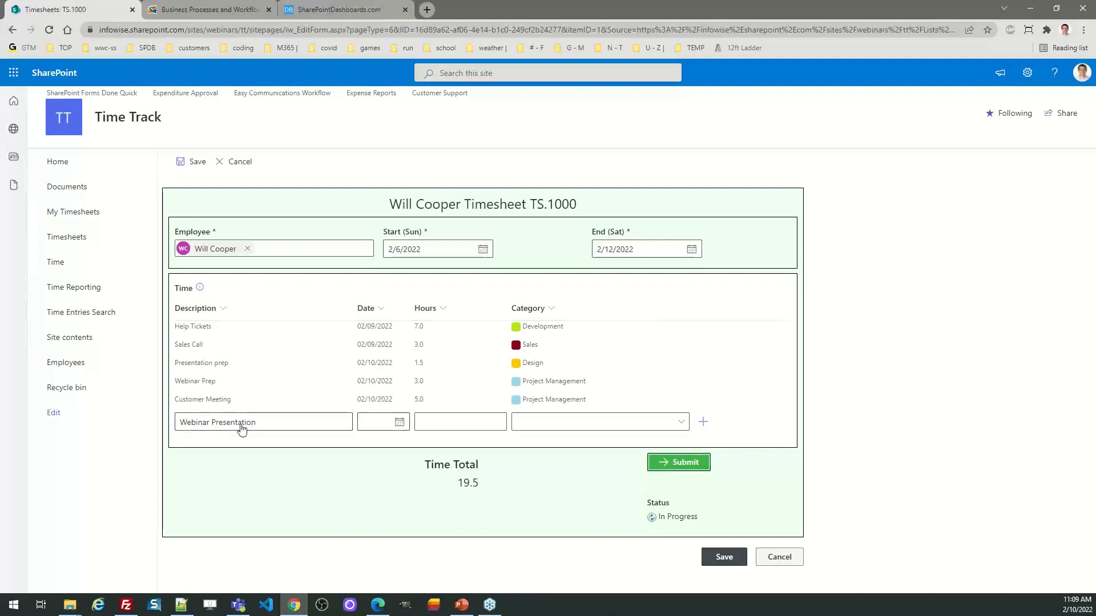
click(400, 423)
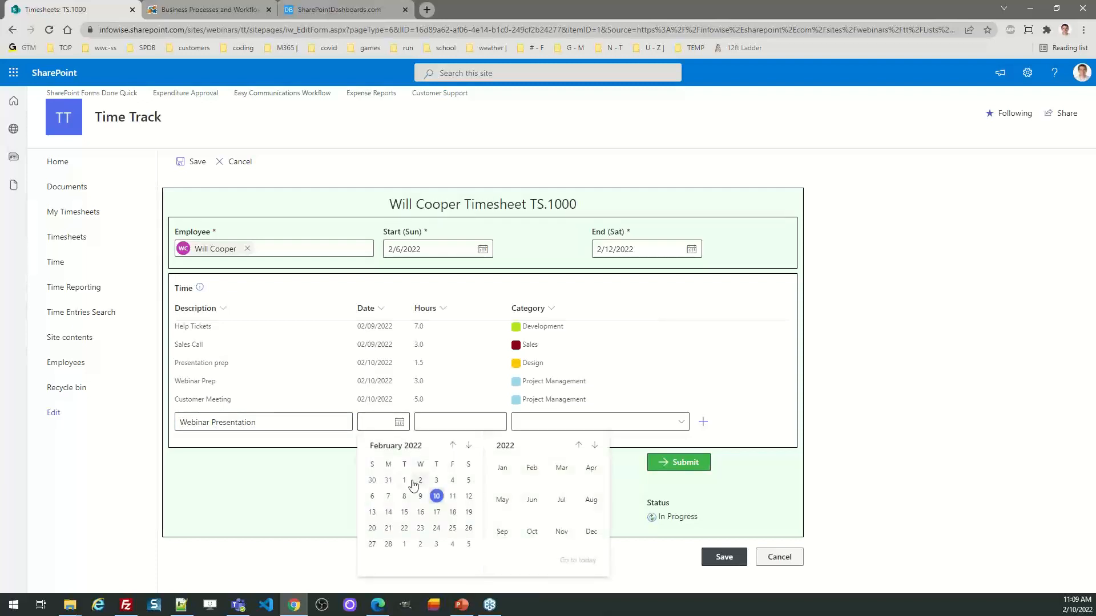
click(436, 496)
click(424, 423)
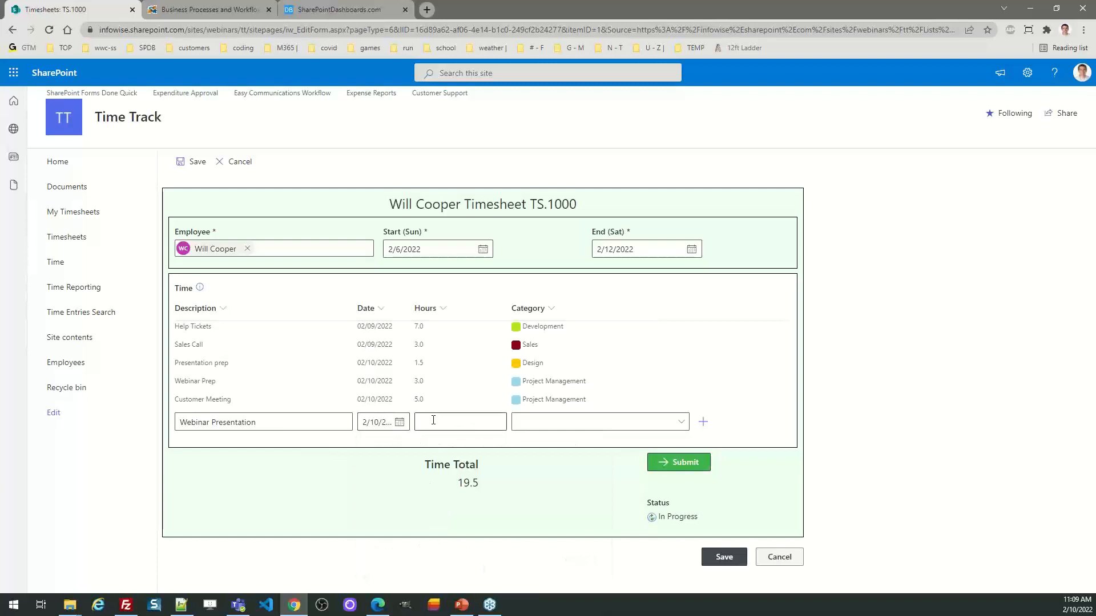
text(1)
click(672, 423)
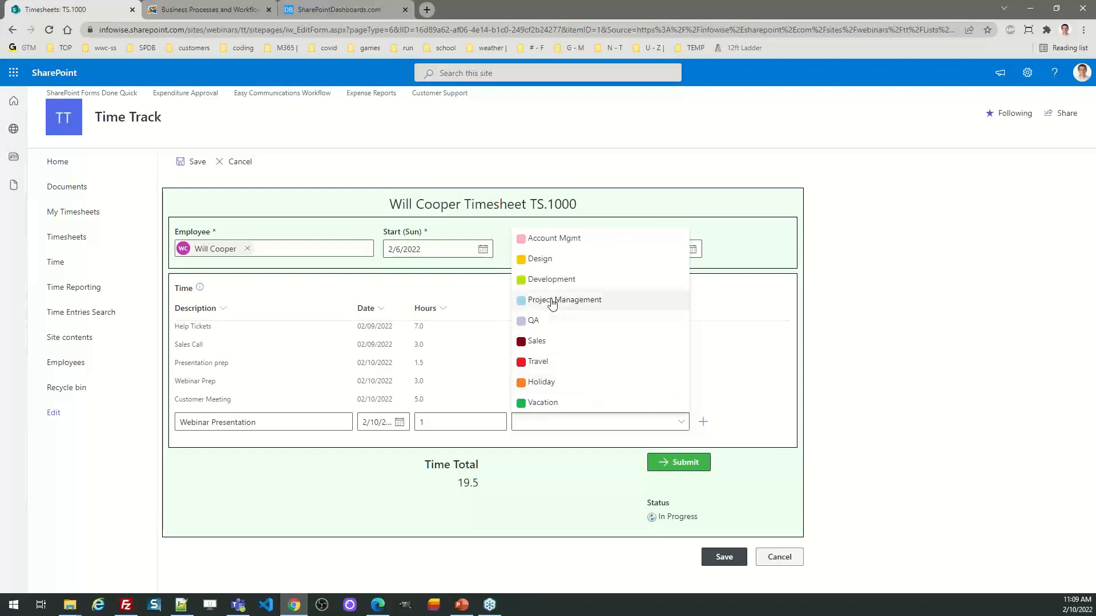
click(526, 242)
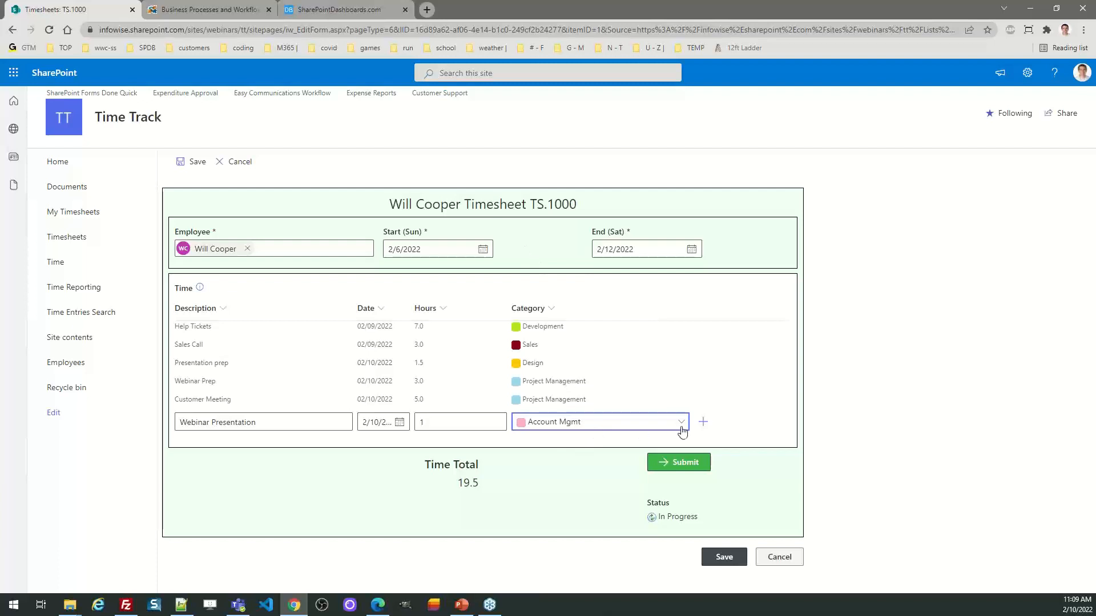
click(705, 426)
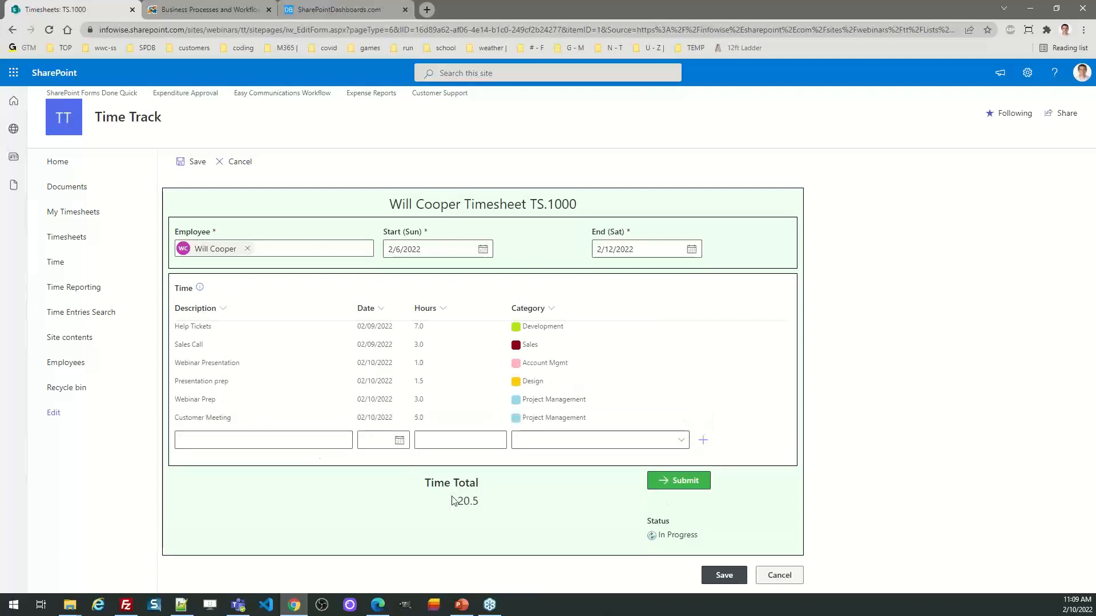
Step: Add a time entry described as "Time tracking development", dated 2/9/2022, for 4 hours in the Development category
click(284, 438)
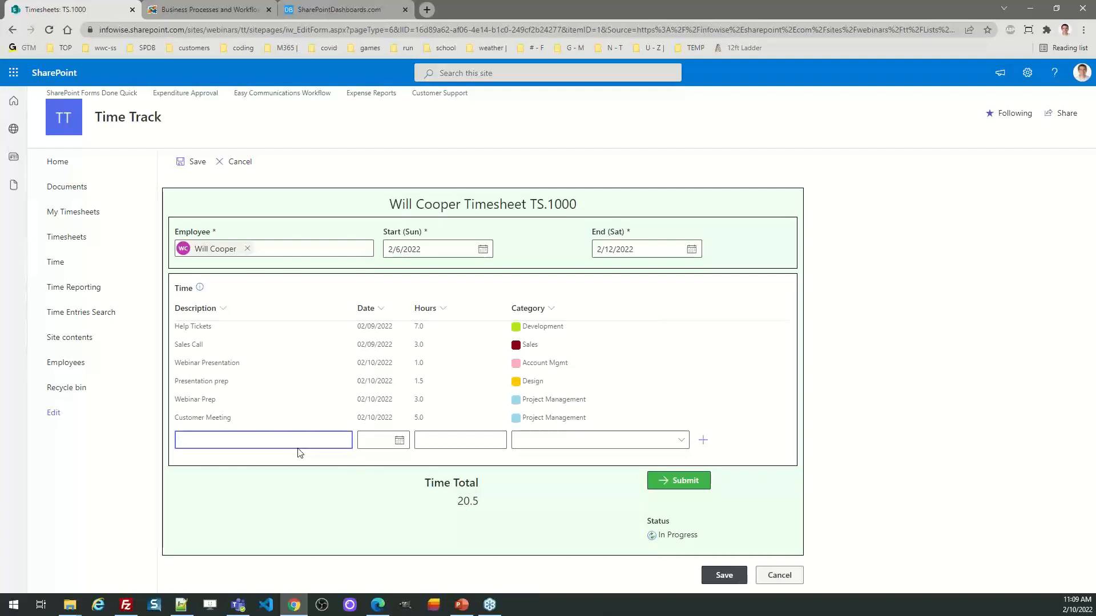
text(ime tracking development)
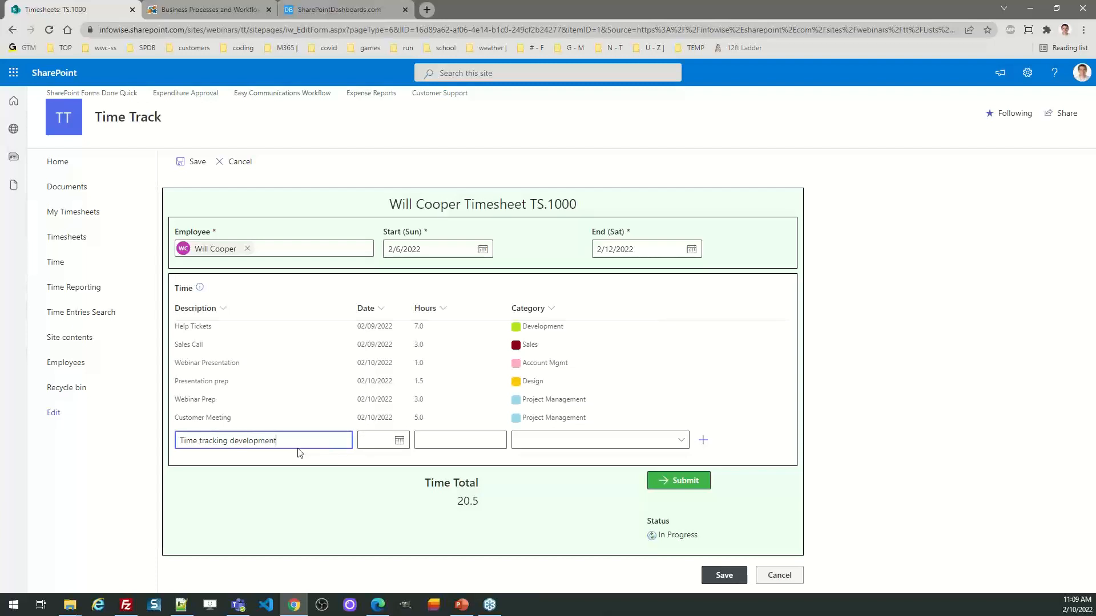
click(399, 440)
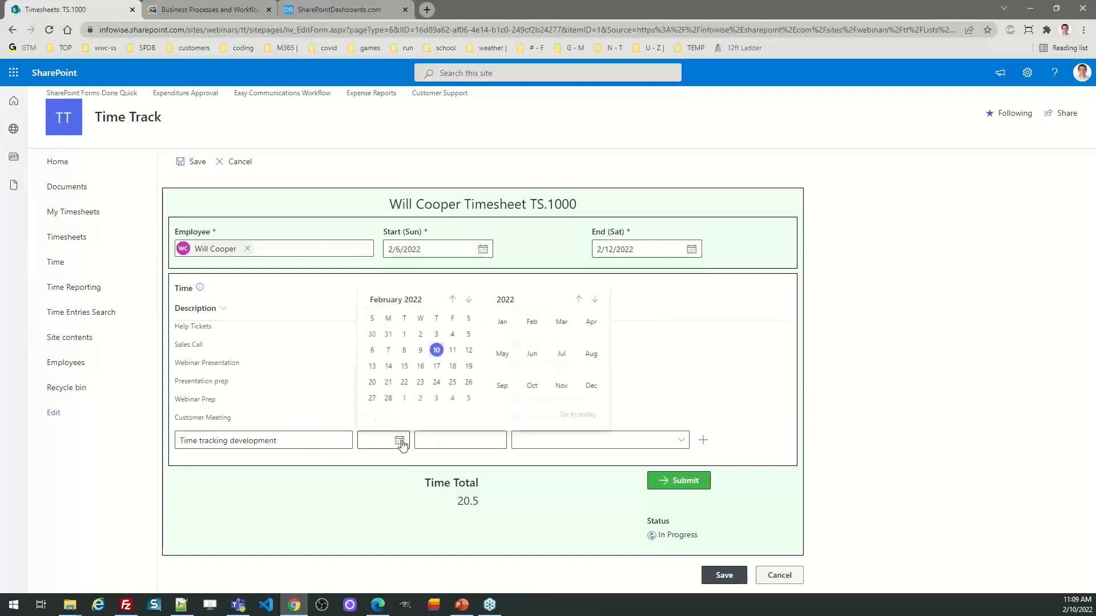
click(420, 350)
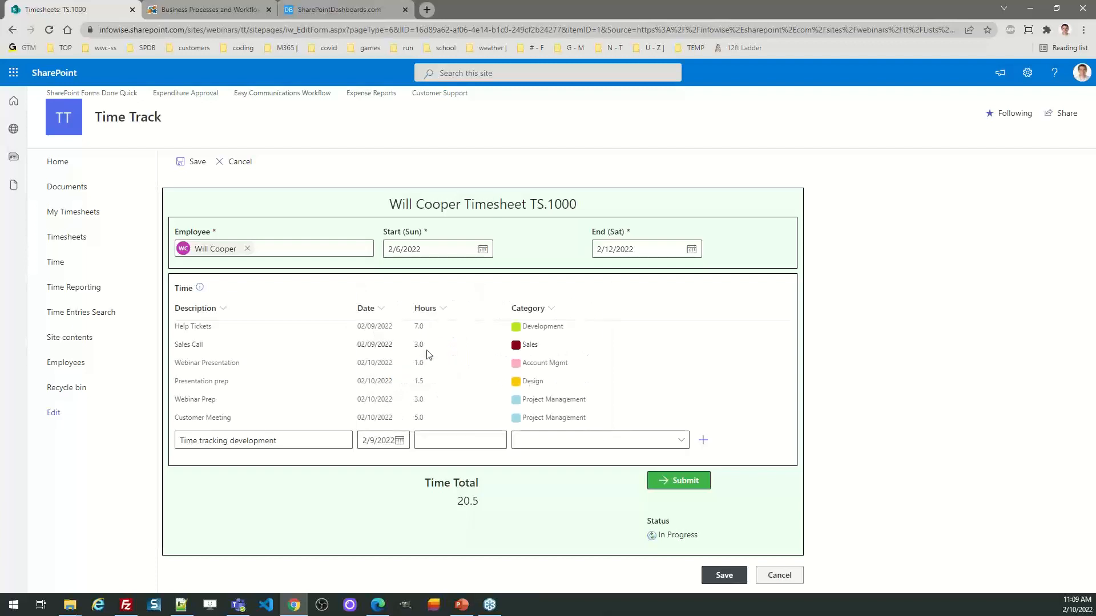
click(440, 439)
text(4)
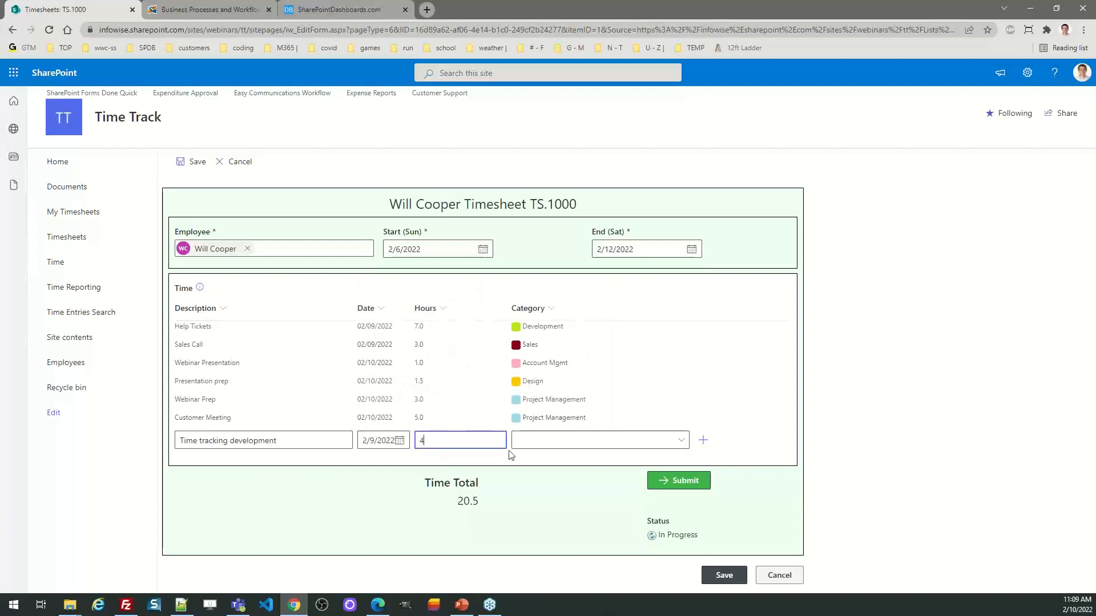
click(552, 443)
click(558, 298)
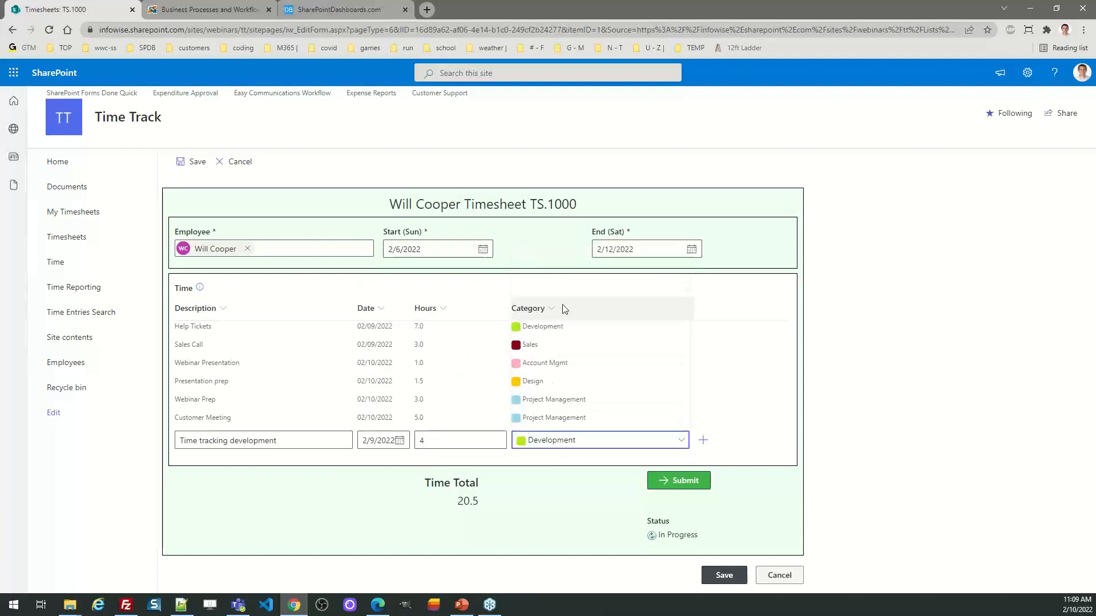
click(703, 440)
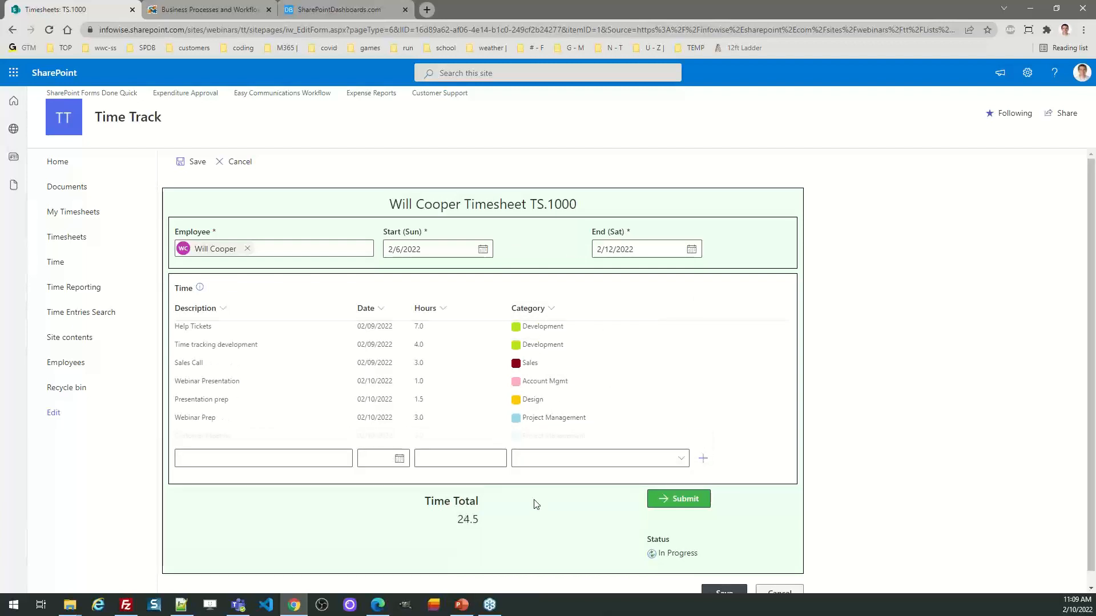
Step: Highlight the timesheet's time total, and save the timesheet
drag(505, 522, 442, 522)
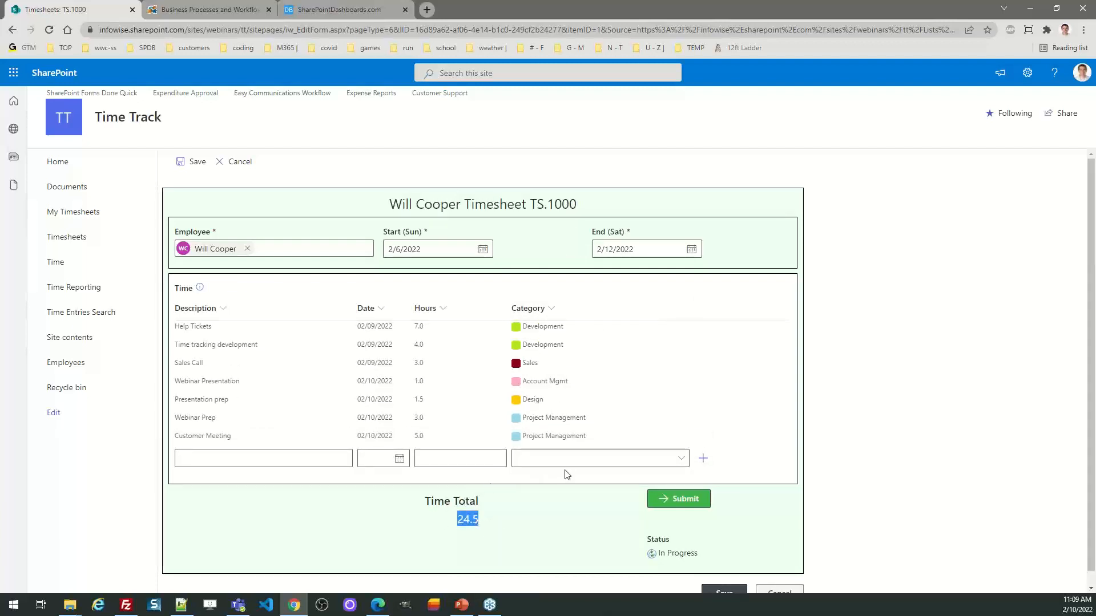
scroll(1095, 451, down, 1)
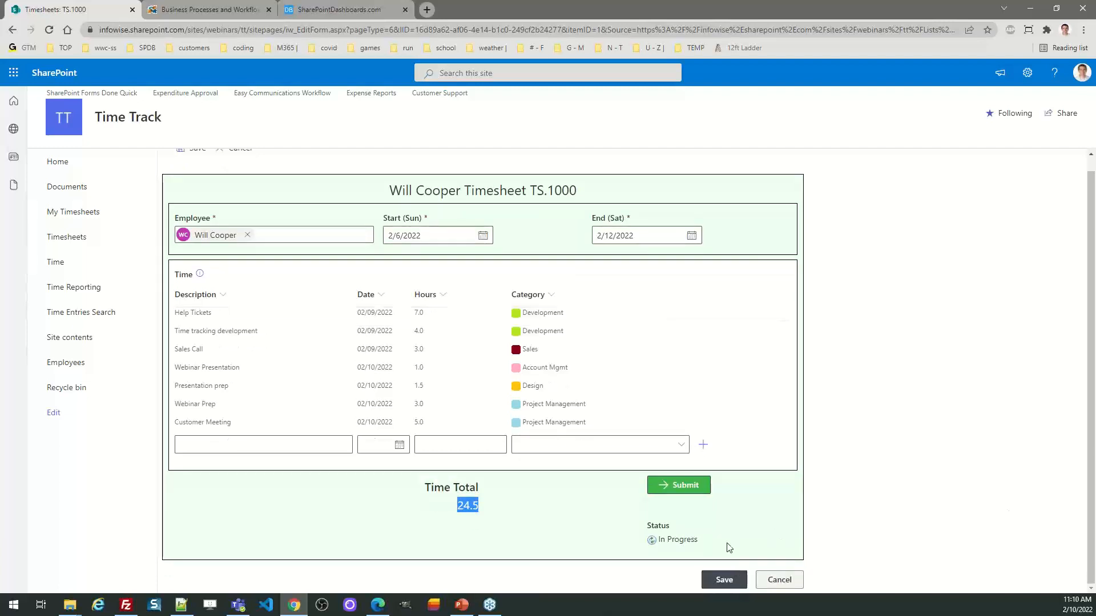
click(730, 579)
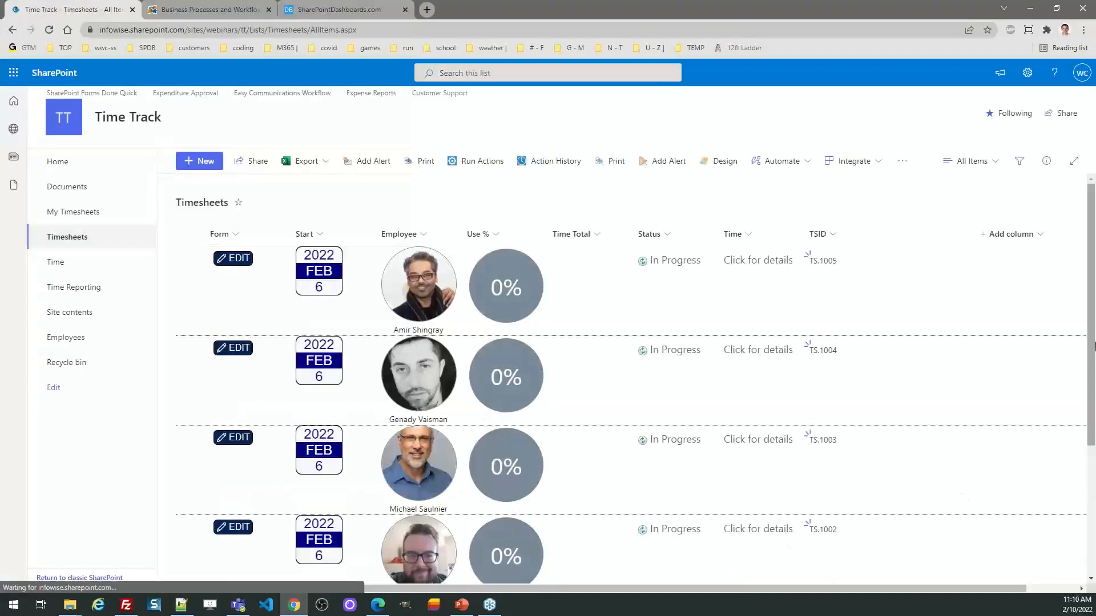
Step: Expand the time details of timesheet TS.1000 in the list and review its entries
scroll(633, 399, down, 3)
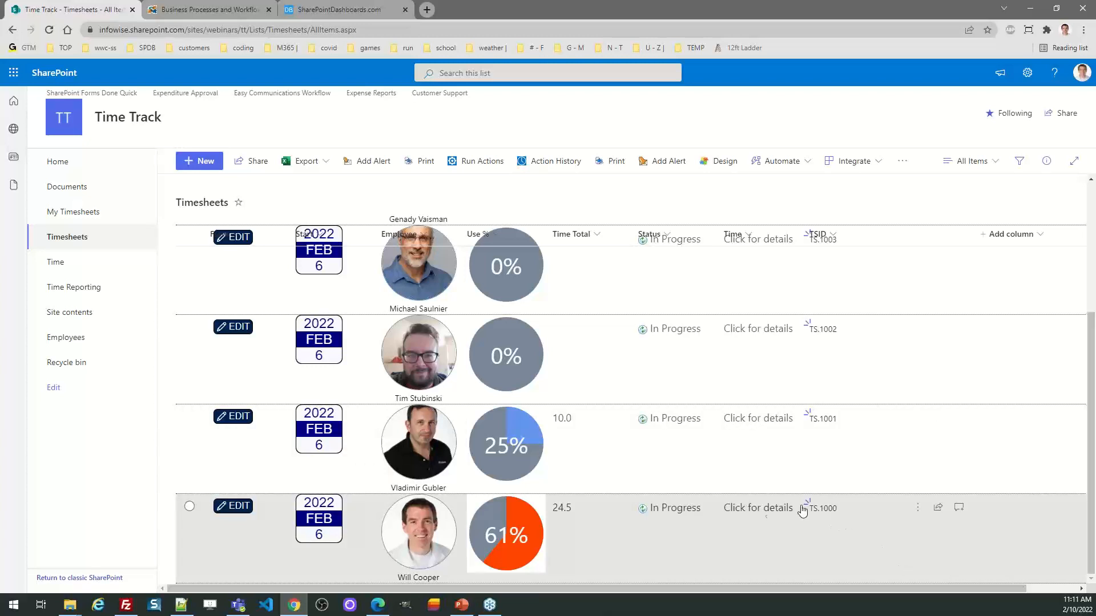
click(761, 510)
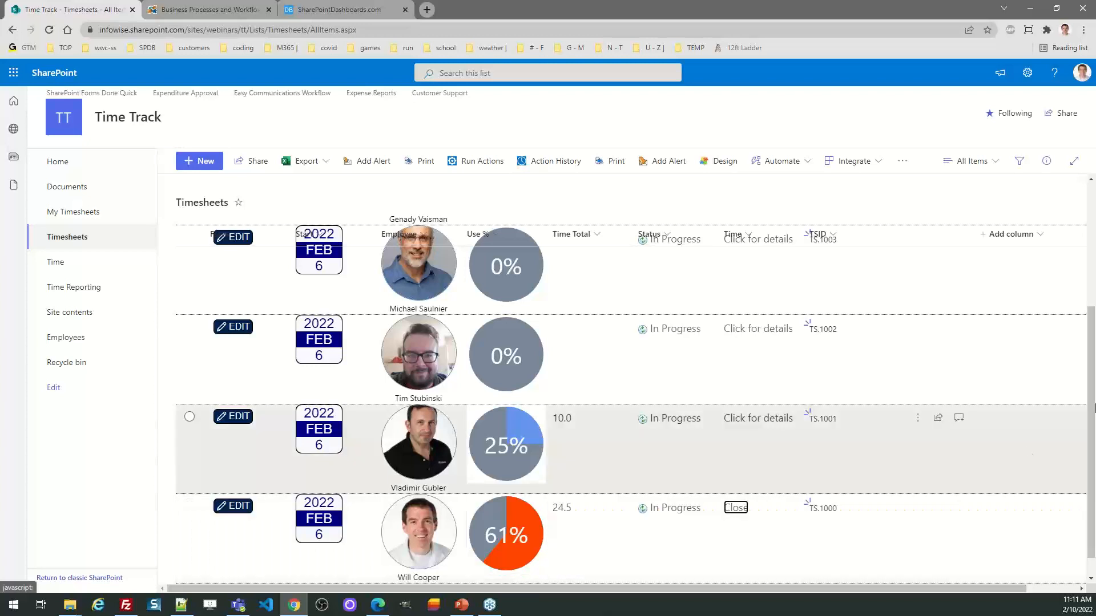
scroll(1093, 329, down, 3)
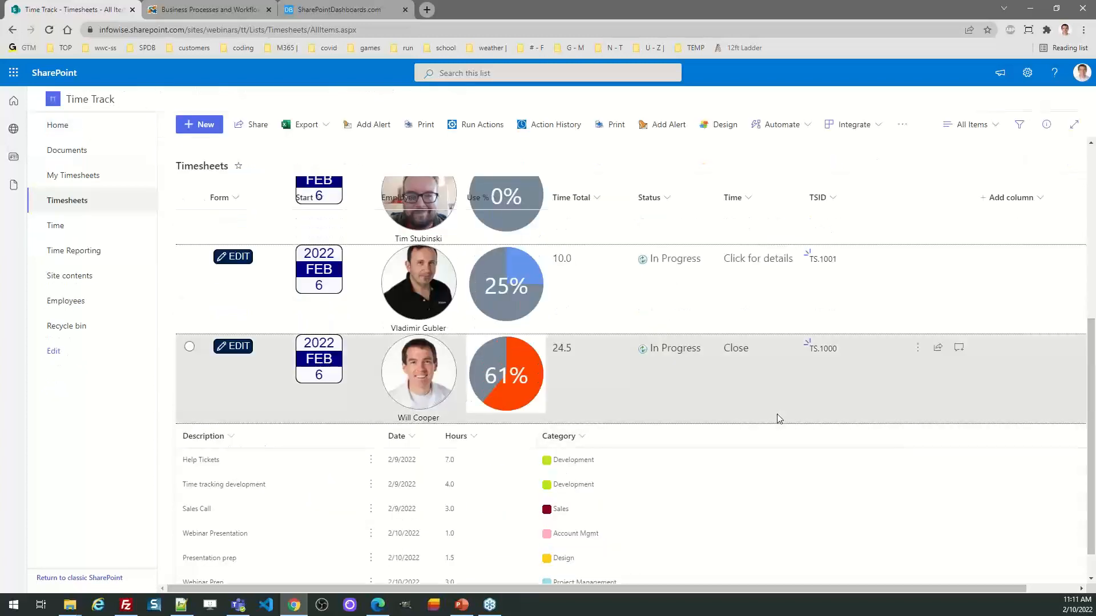
scroll(1002, 439, down, 1)
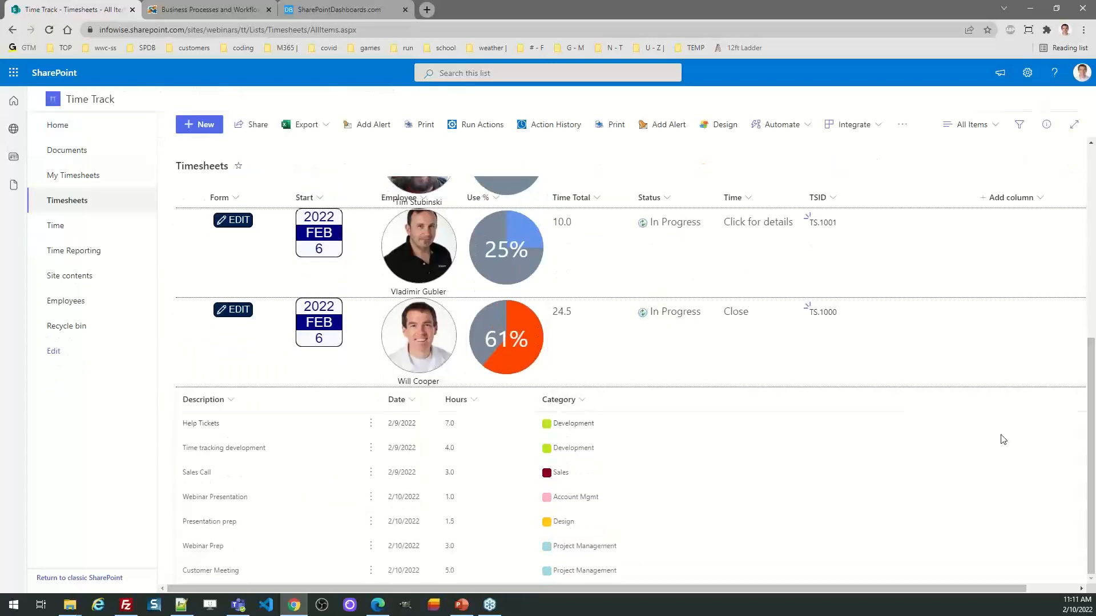
Step: View the edit form of the "Time tracking development" entry and leave it without saving
click(373, 450)
click(401, 483)
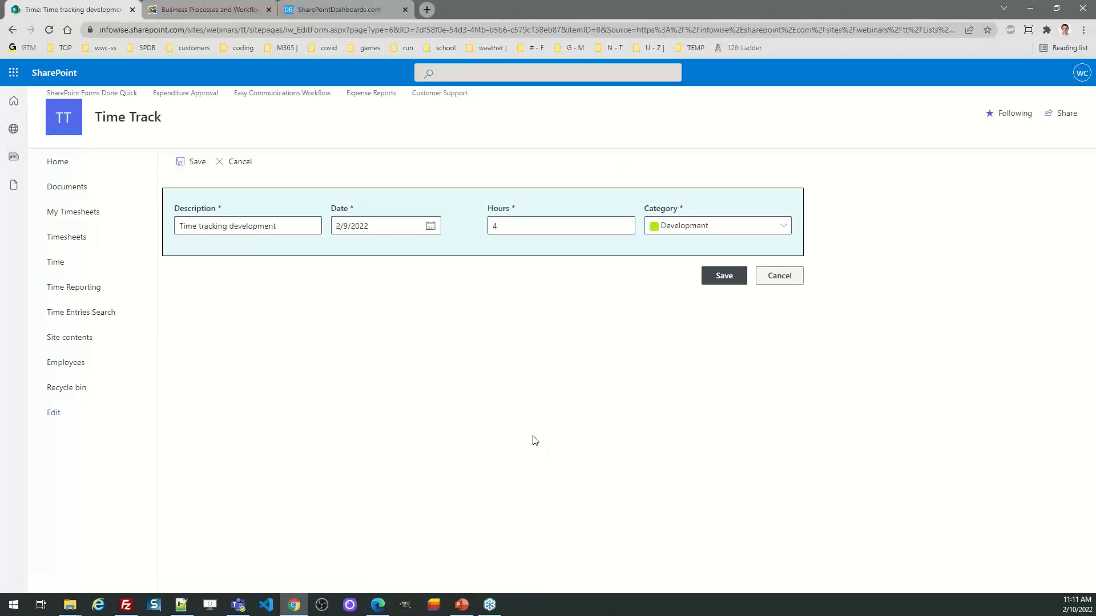
click(216, 162)
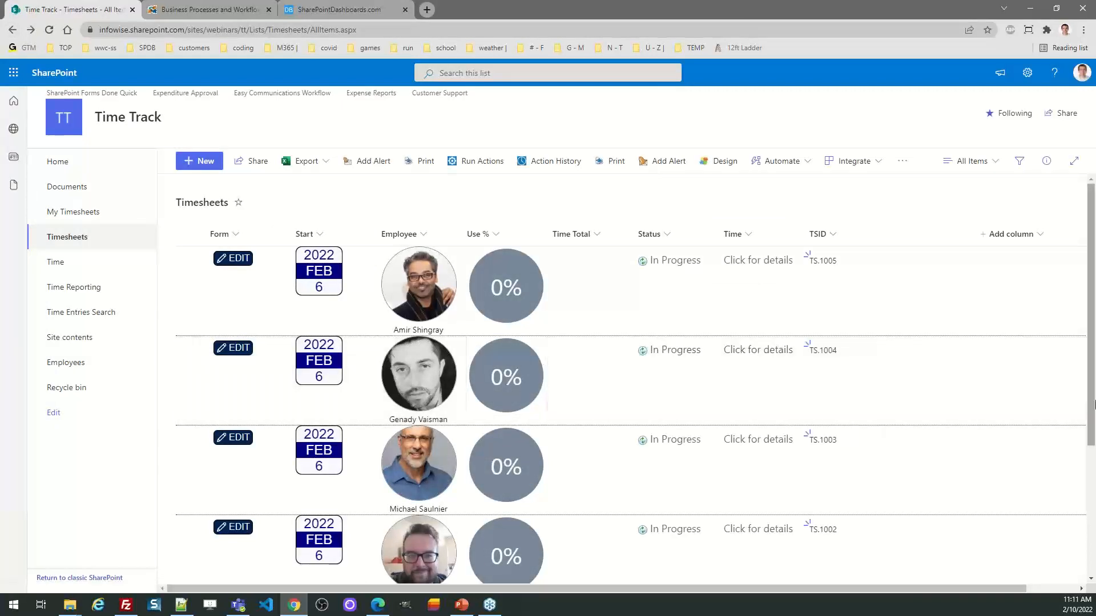
Step: In timesheet TS.1001, add a time entry described as "Really long work", dated 2/8/2022, for 30 hours in the Design category
scroll(1094, 413, down, 3)
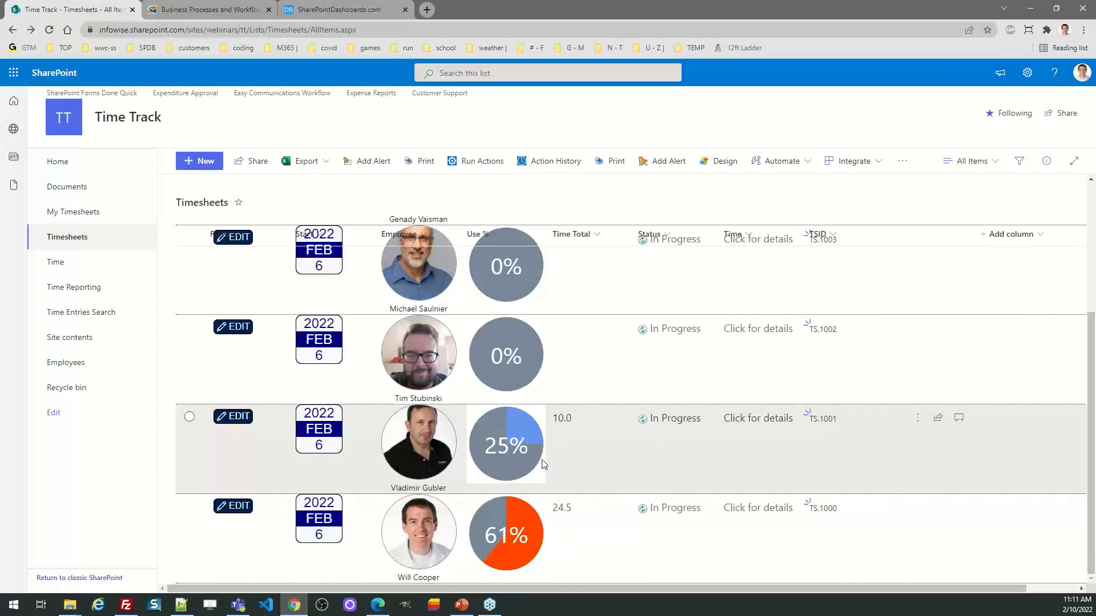
click(233, 417)
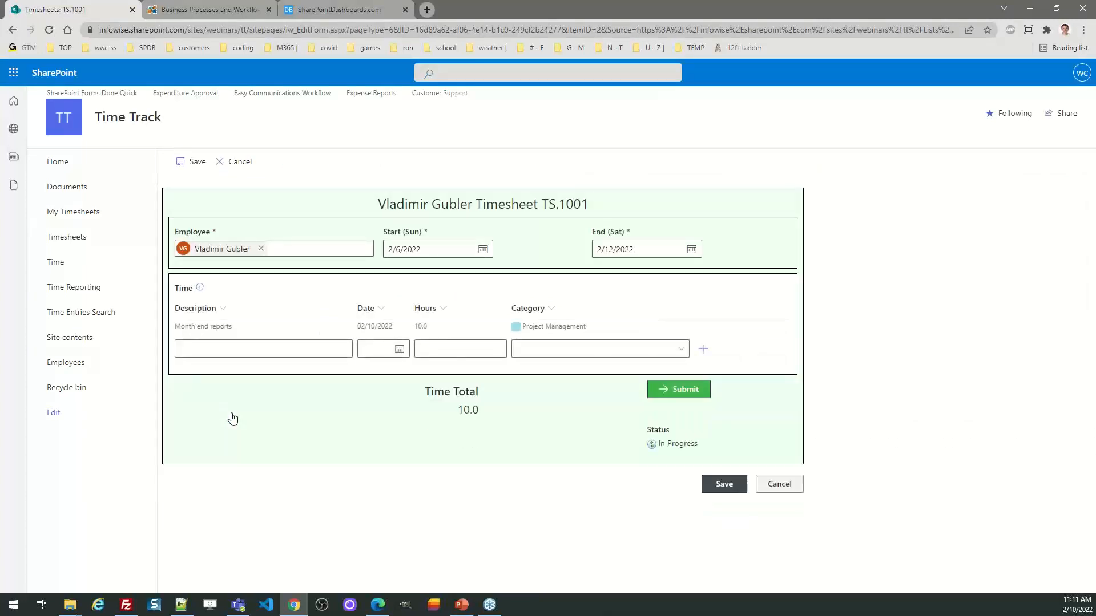
click(257, 345)
text(Really long)
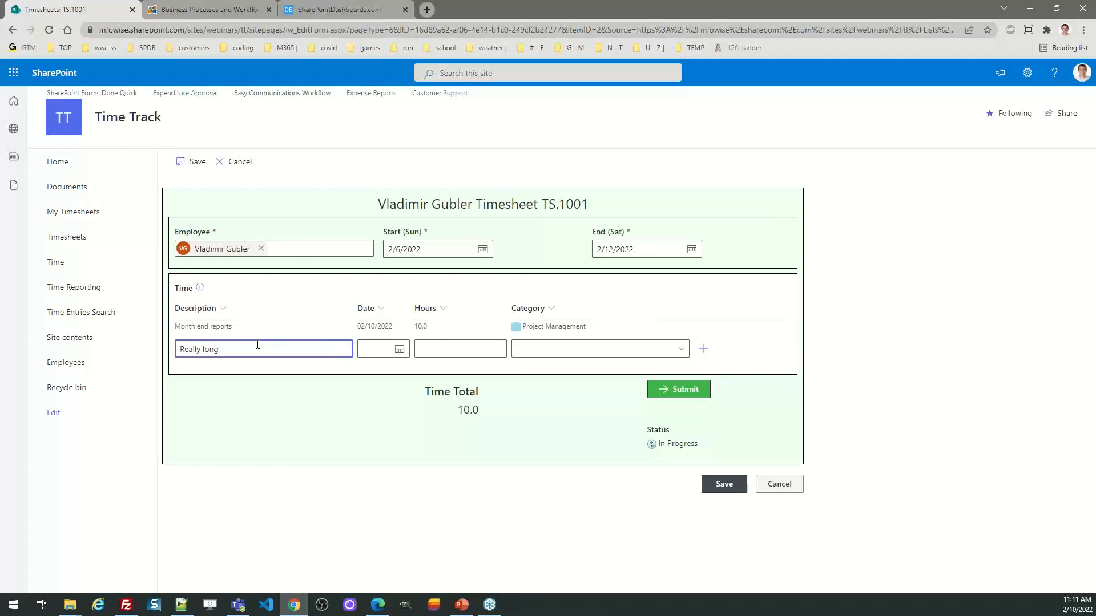
text( work)
click(400, 349)
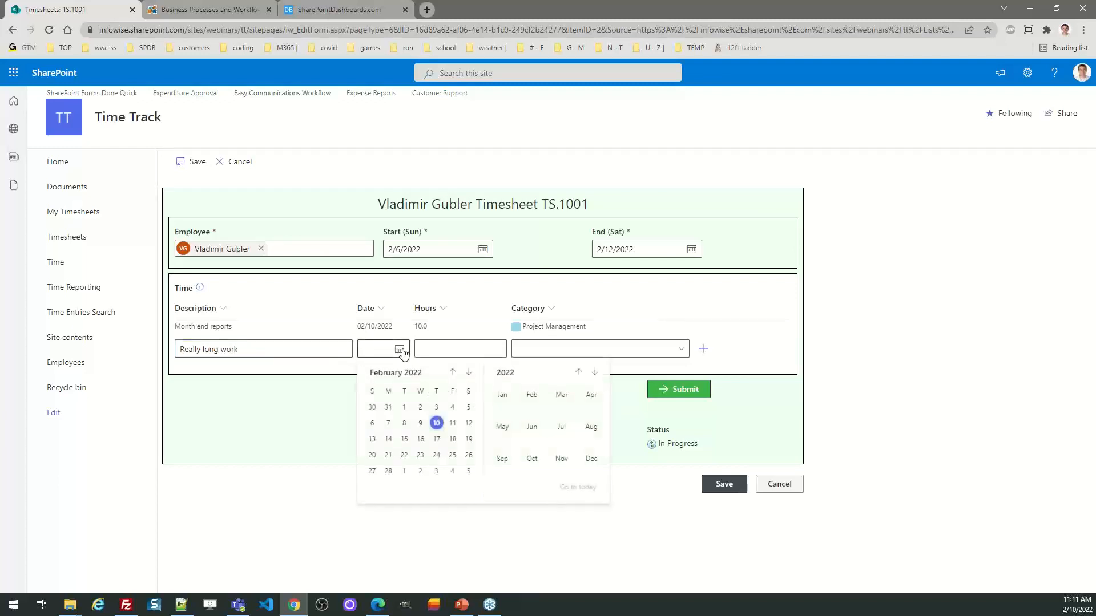
click(405, 424)
click(469, 353)
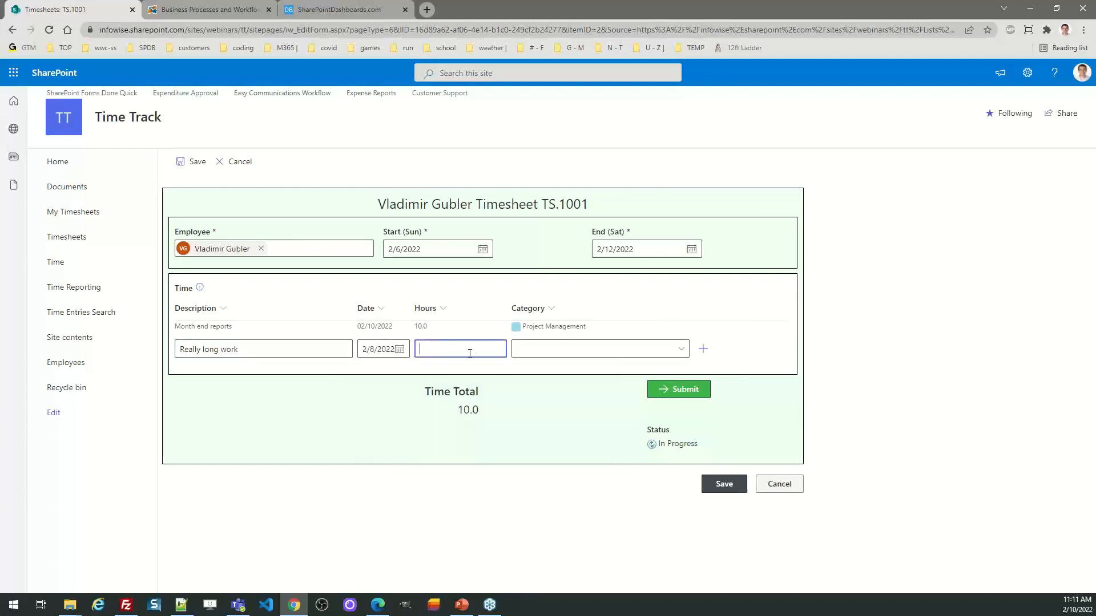
text(30)
click(638, 354)
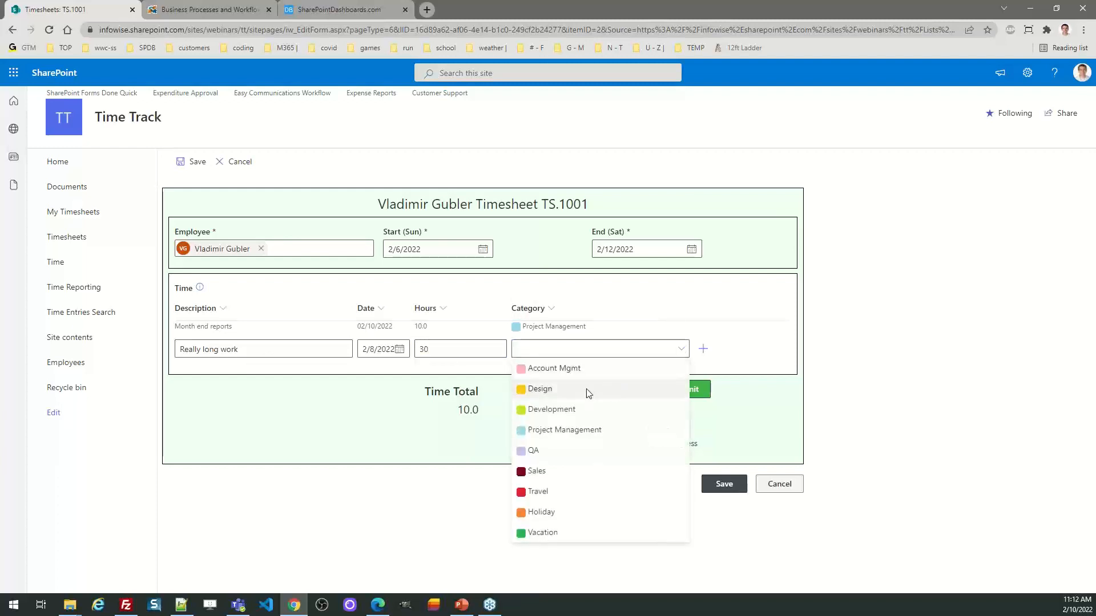
click(586, 386)
click(703, 349)
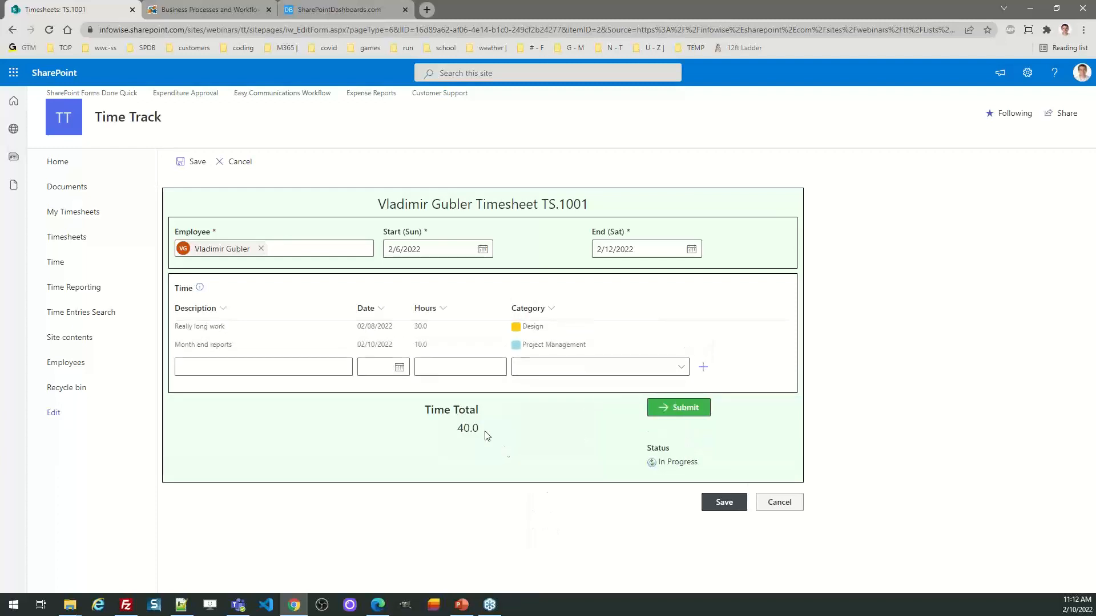
Step: Save timesheet TS.1001 and check its usage in the Timesheets list
click(721, 499)
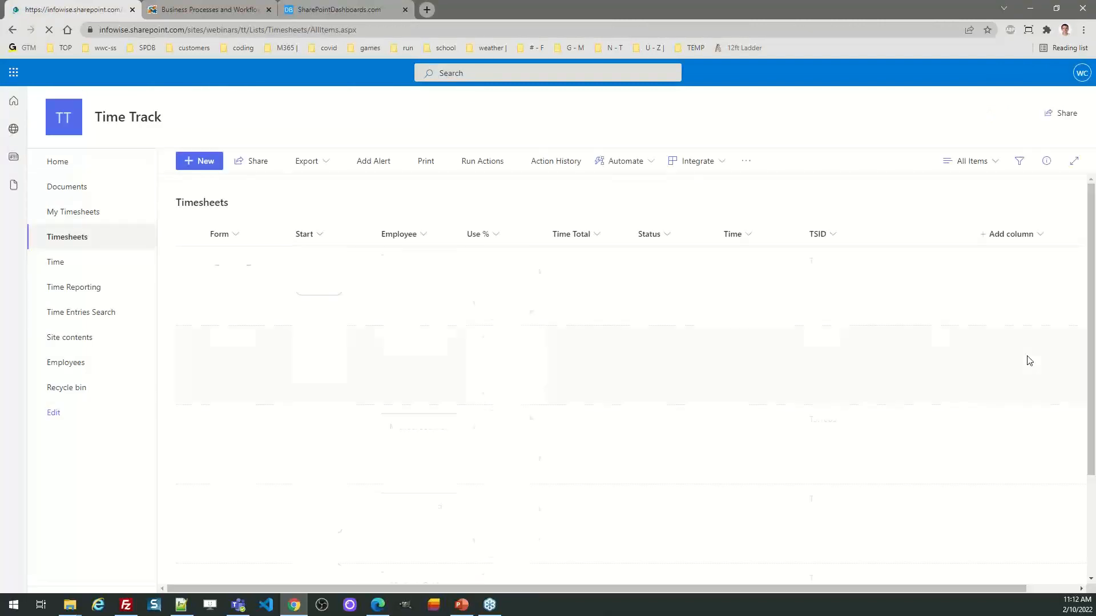
drag(1090, 290, 1085, 435)
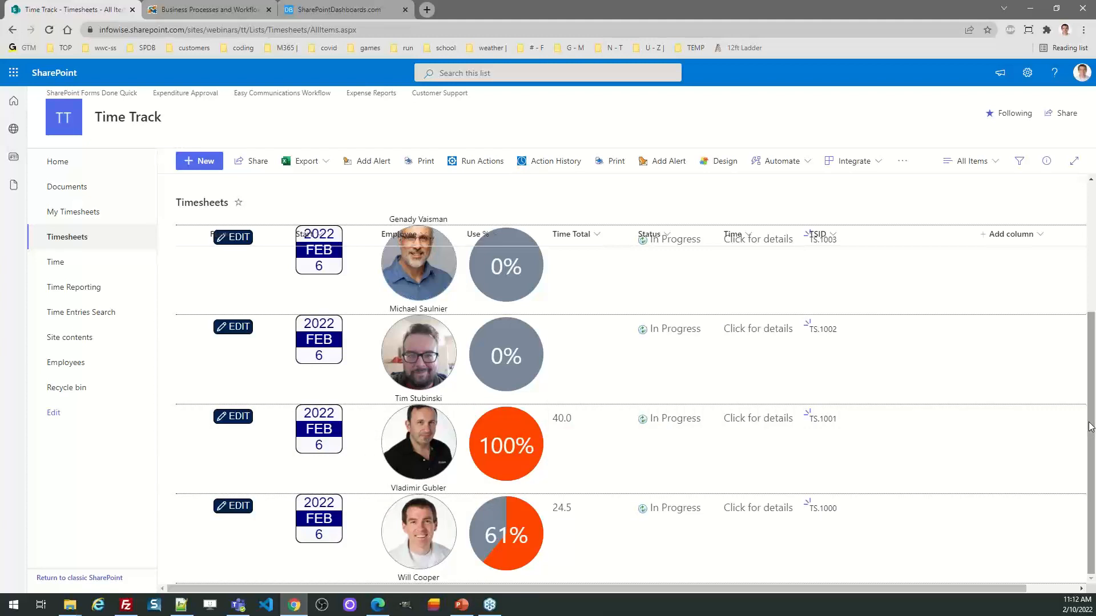
Step: Open timesheet TS.1001 from the Timesheets list and submit it, confirming that all time entries are complete
drag(1090, 427, 1092, 289)
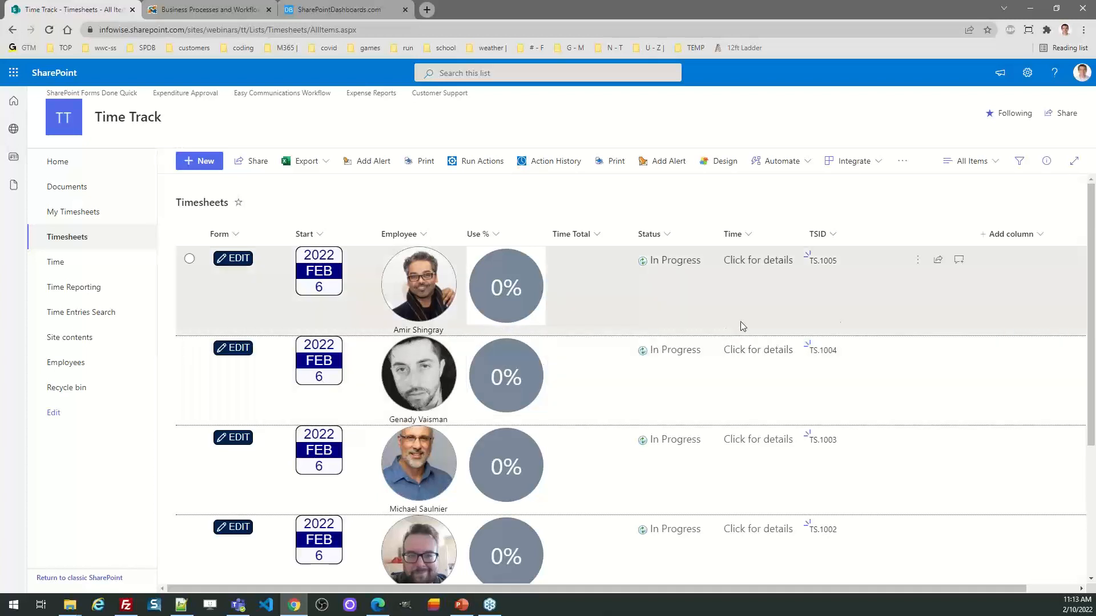
drag(1092, 330, 1092, 461)
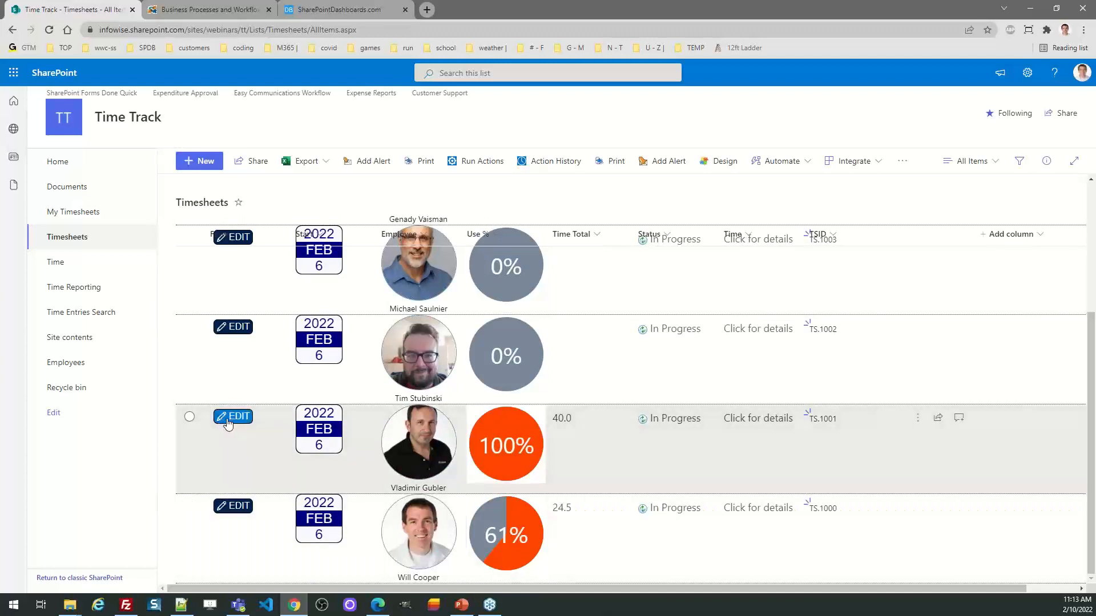
click(226, 418)
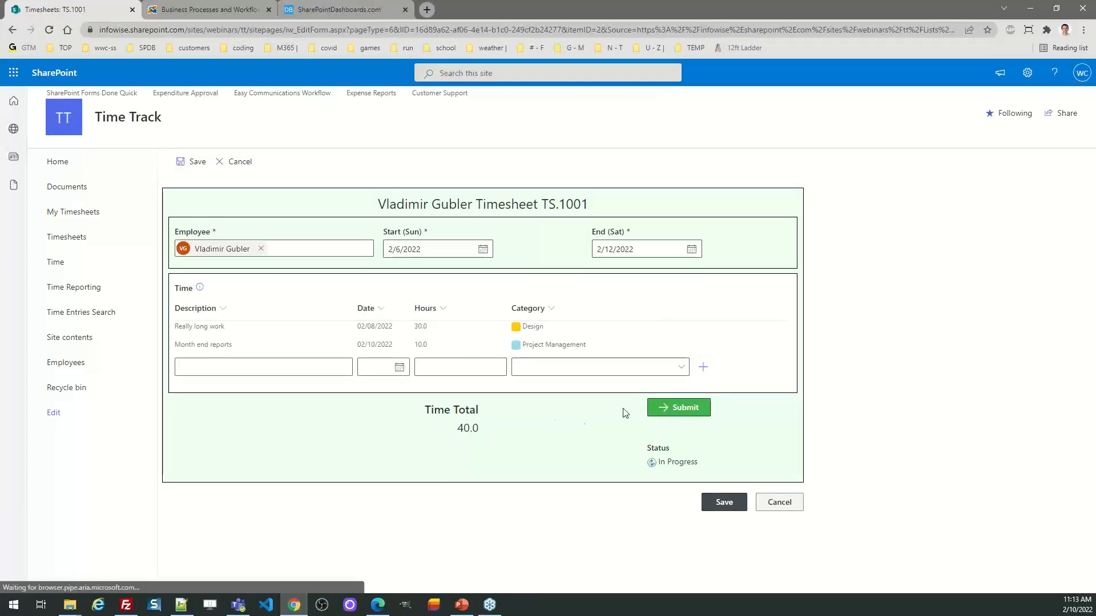
click(678, 408)
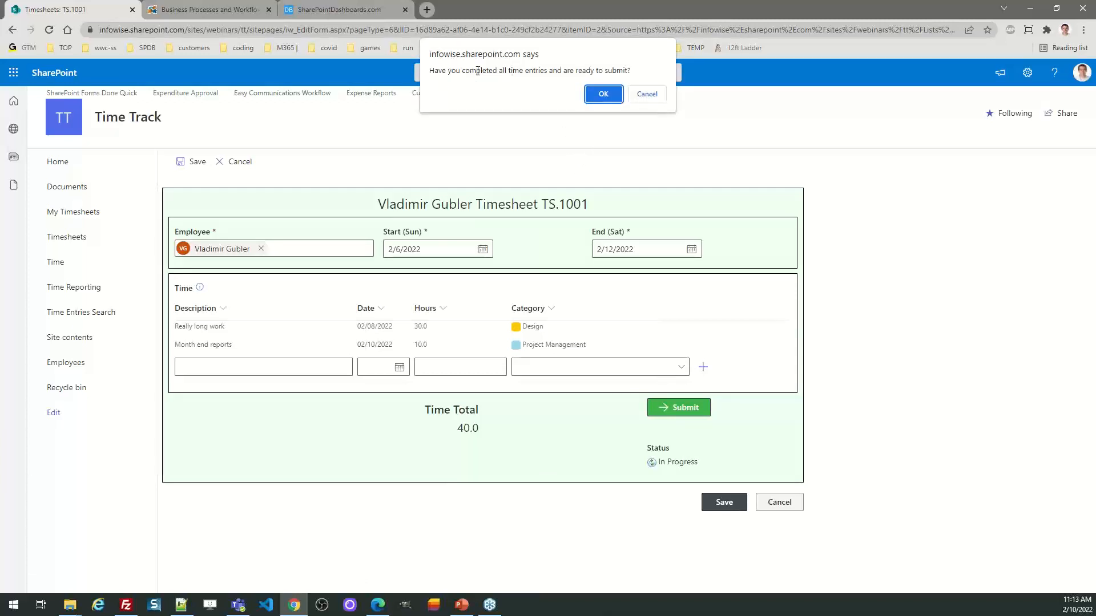
click(603, 94)
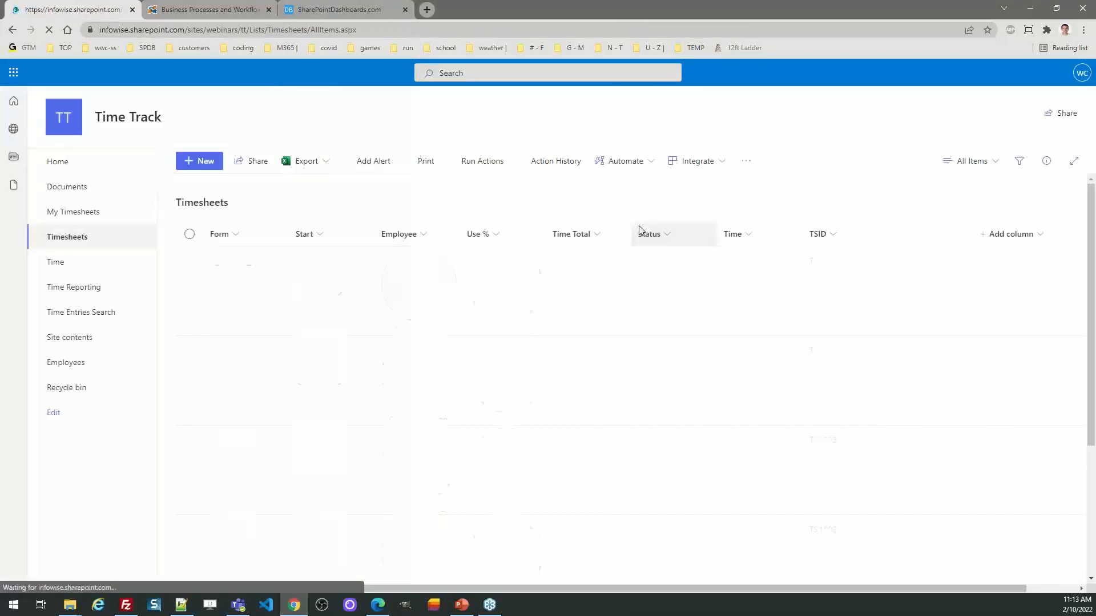
Step: View the form of the submitted timesheet TS.1001 and leave it without saving
drag(1091, 300, 1095, 458)
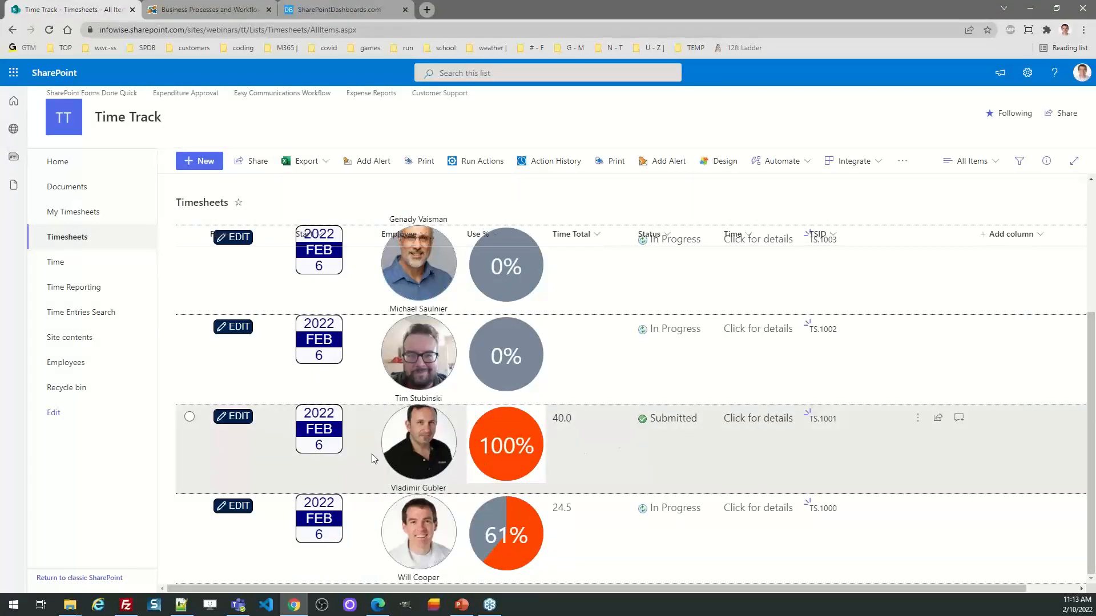
click(232, 418)
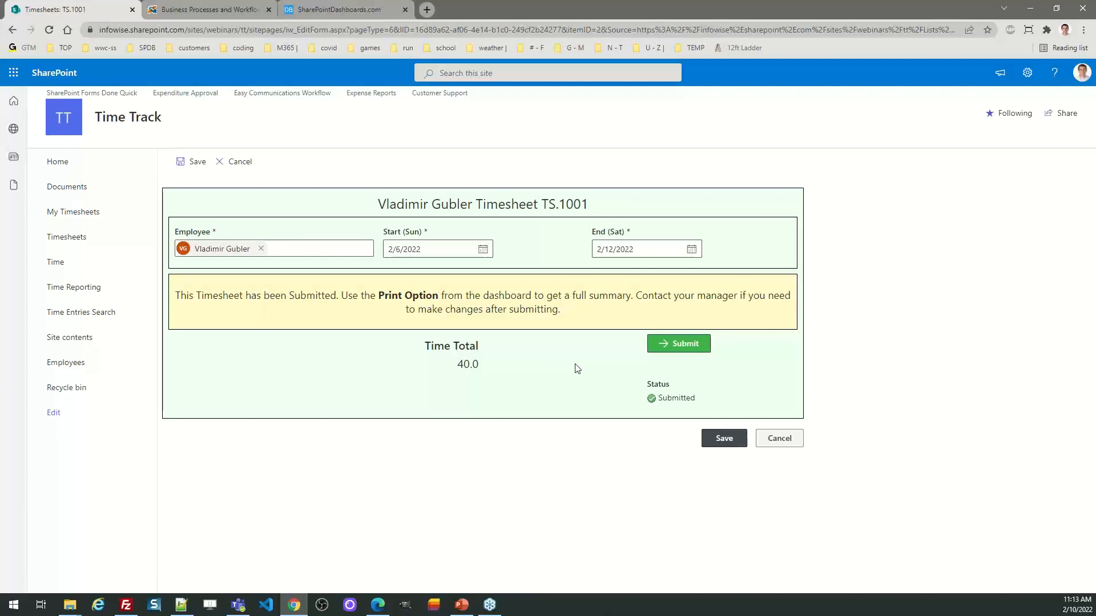
click(772, 446)
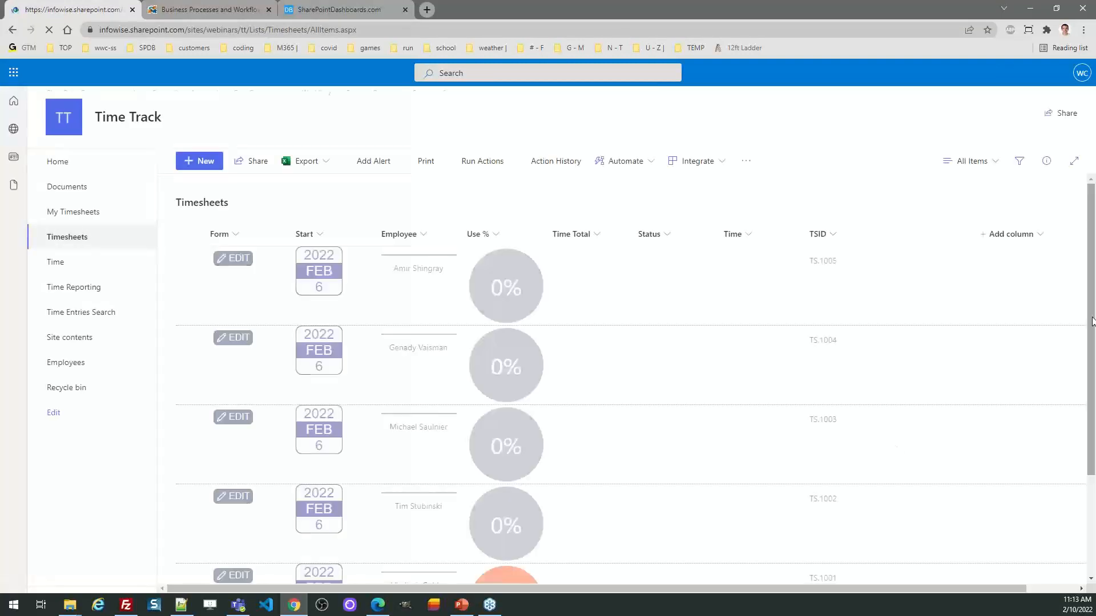
Step: Preview the Timesheet print template for timesheet TS.1000 and close the preview
scroll(1090, 280, down, 3)
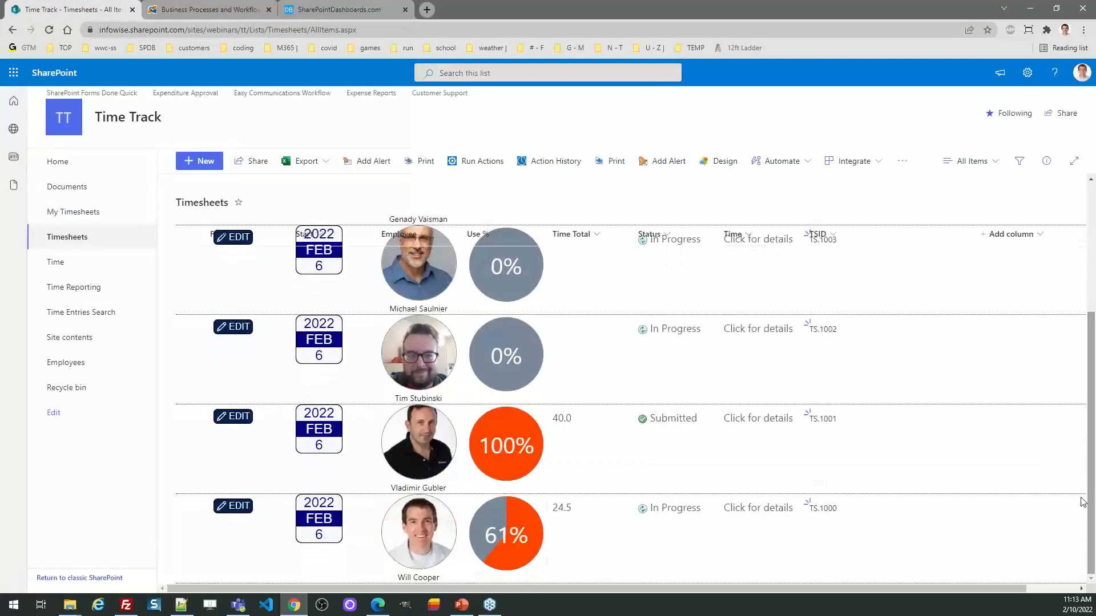
click(189, 507)
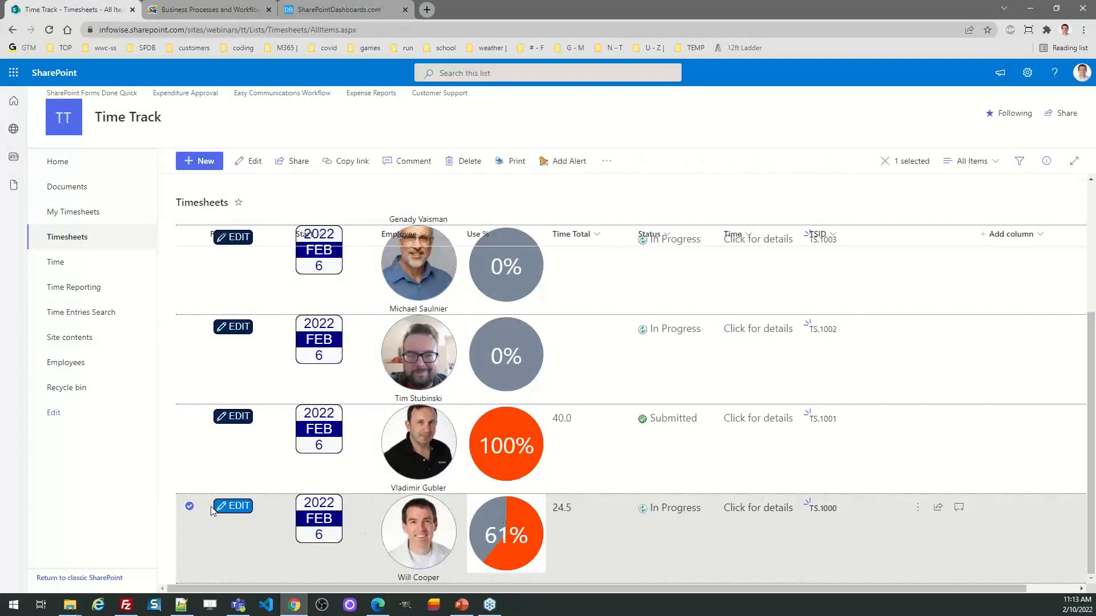
click(512, 160)
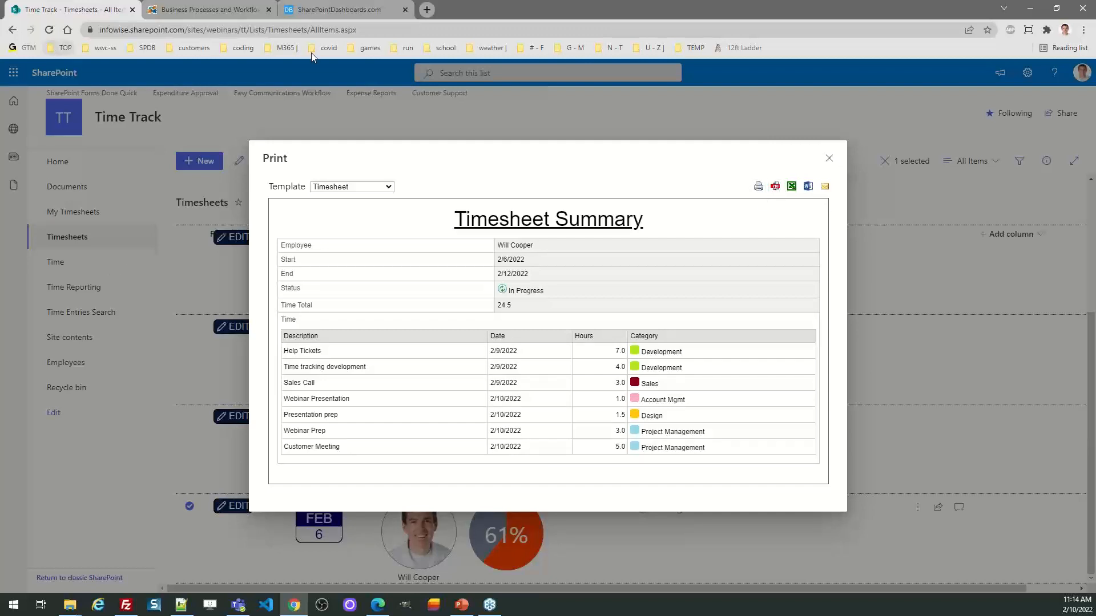
click(828, 159)
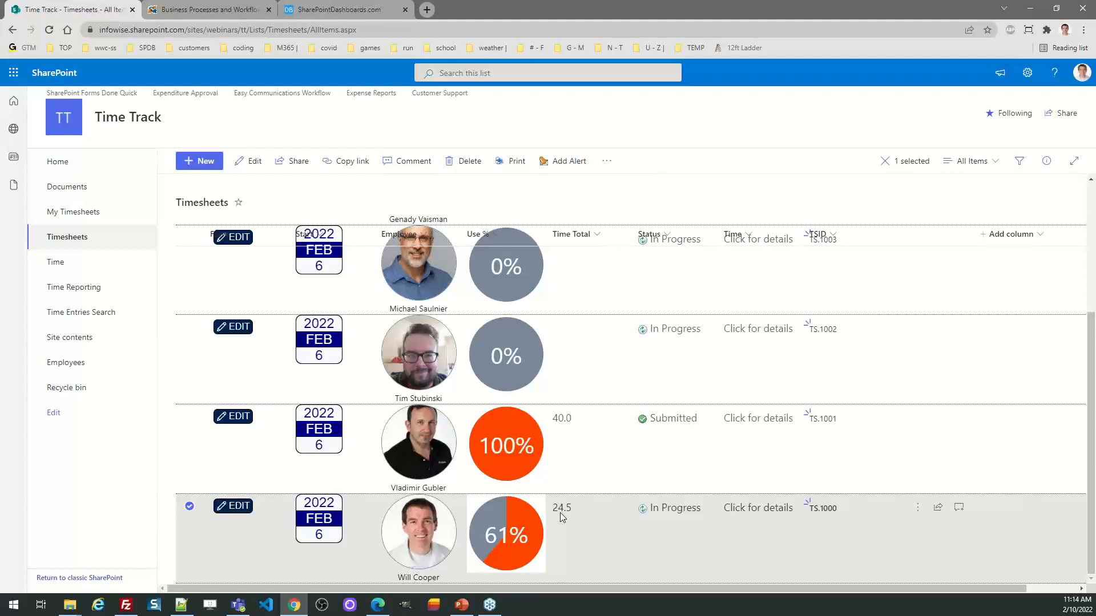
Step: Open the Timesheets list's design settings in Infowise UltimateForms and show only the current list's alerts
drag(1091, 384, 1090, 240)
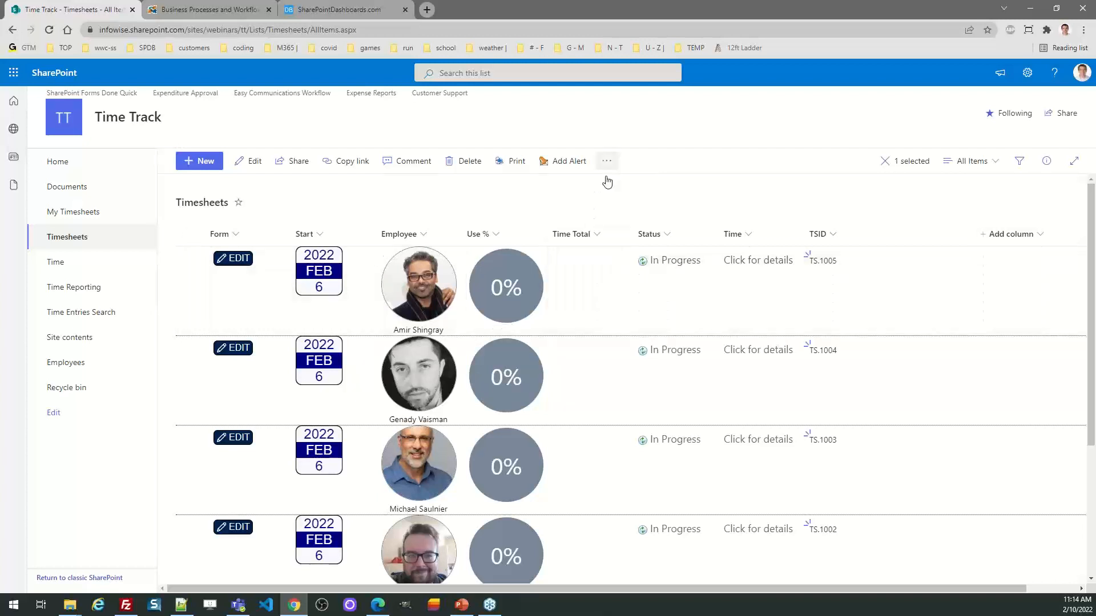
click(605, 165)
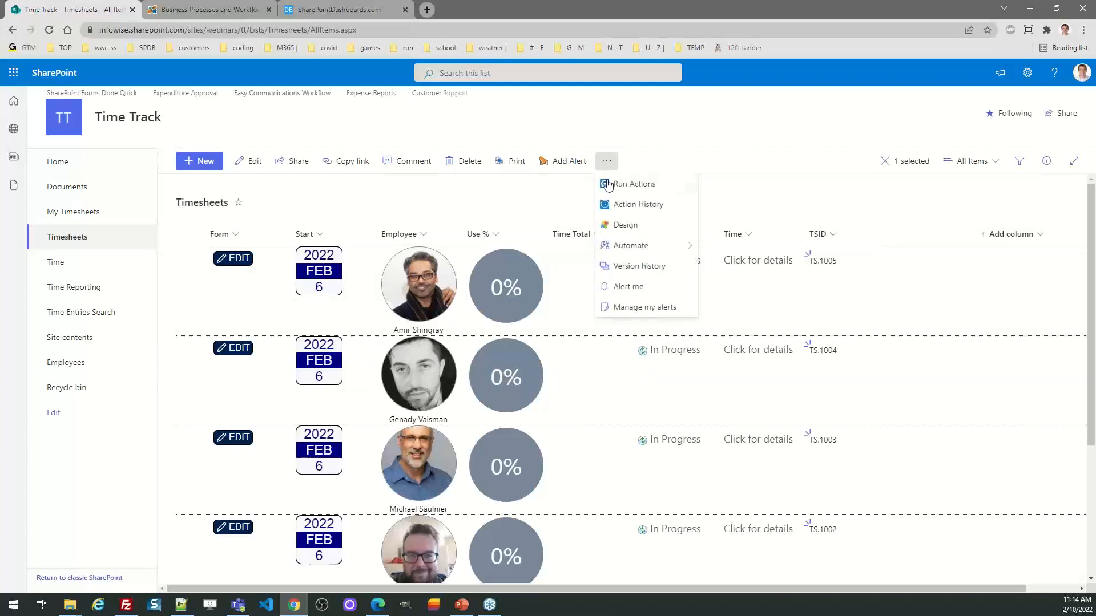
click(617, 234)
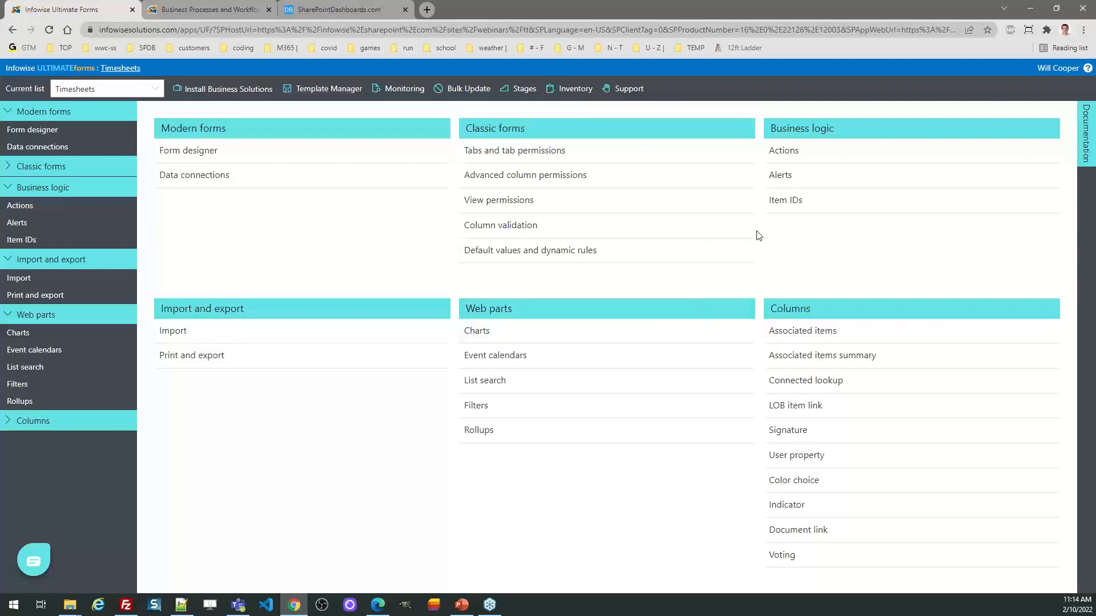
click(790, 179)
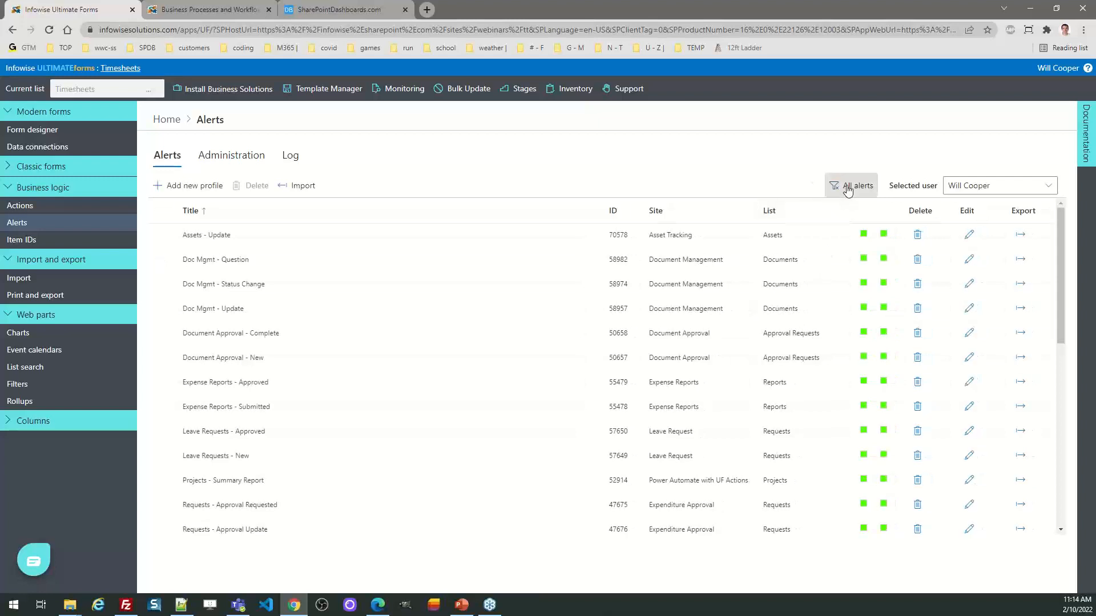
click(847, 188)
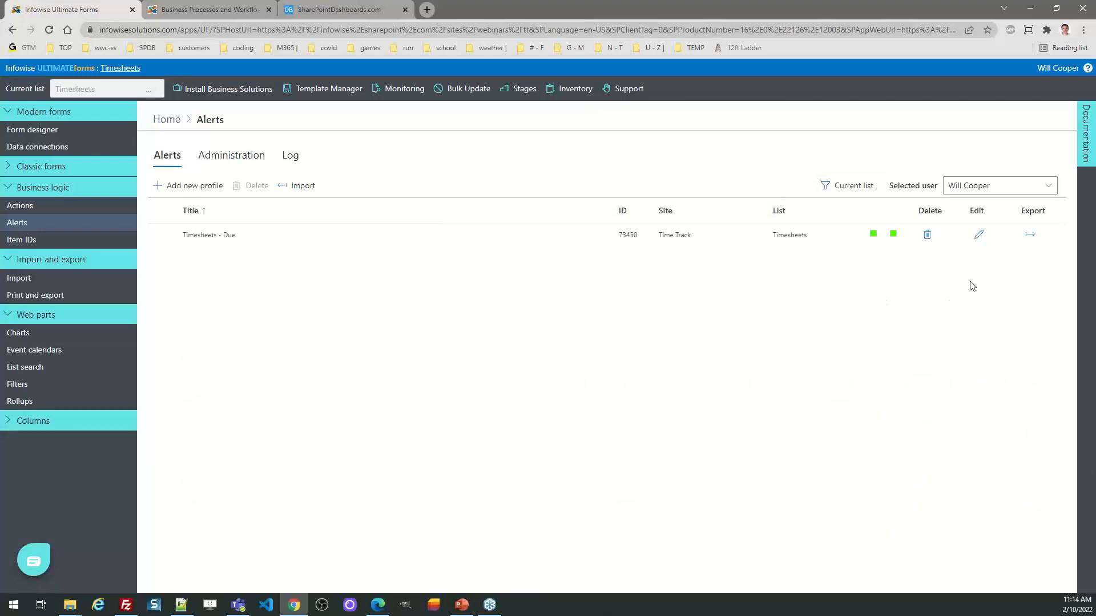
Step: Open the "Timesheets - Due" alert profile and review its recipients and its rules for what to send
click(981, 235)
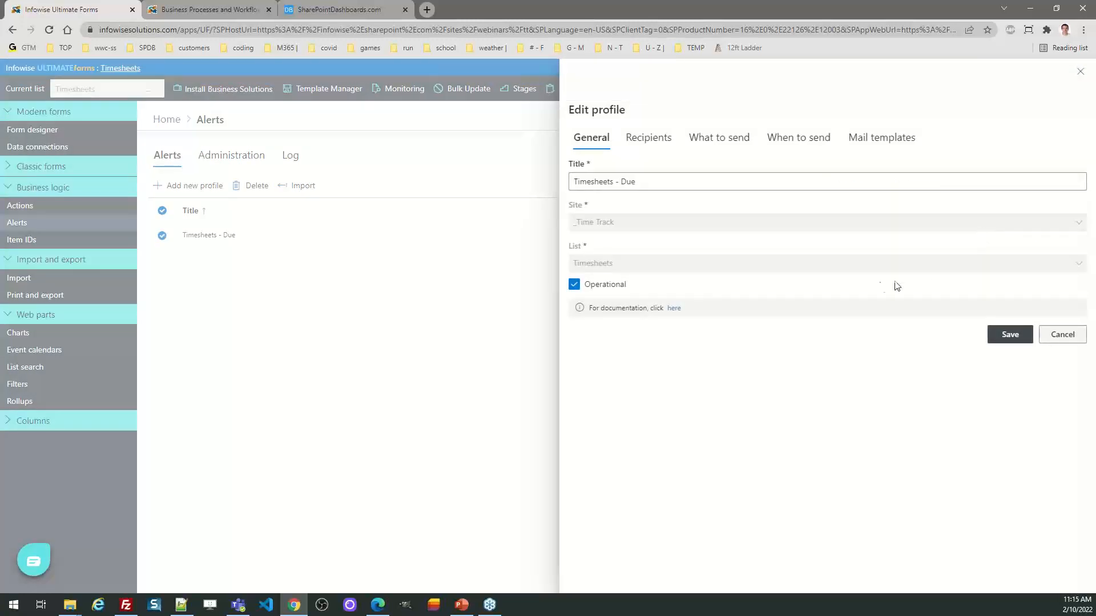
click(650, 139)
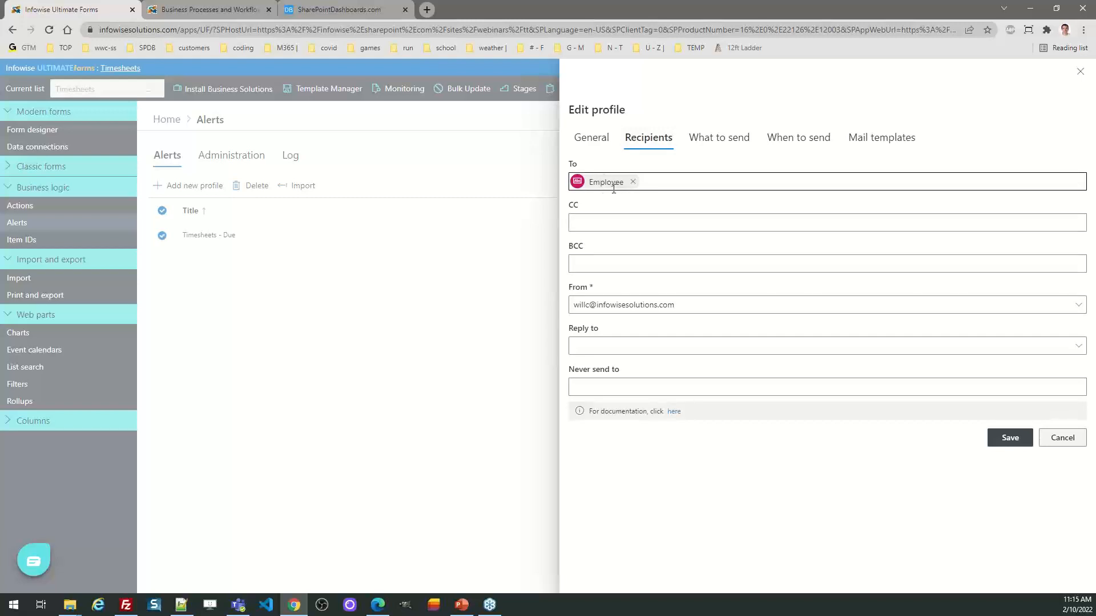
click(718, 138)
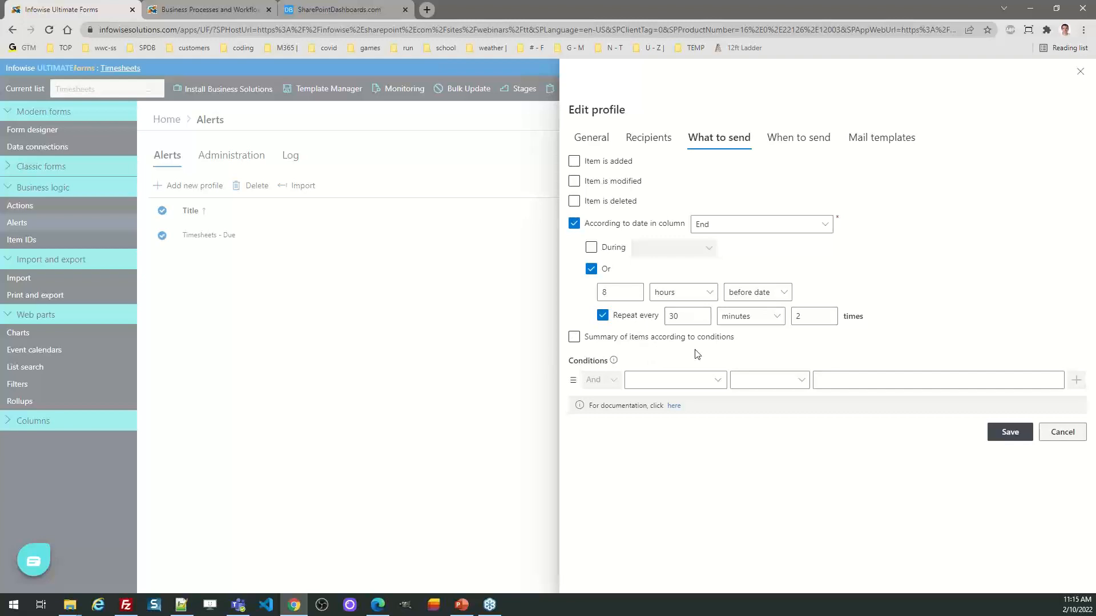
Step: Add the condition Status = In Progress to the "Timesheets - Due" alert and save the profile
click(718, 385)
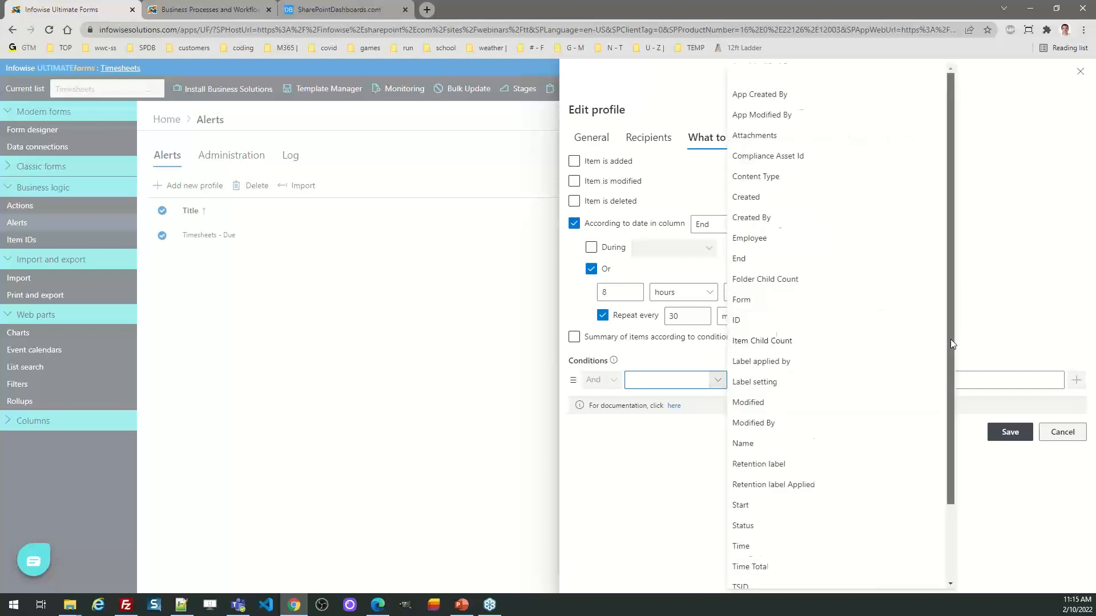
drag(950, 339, 950, 504)
click(796, 439)
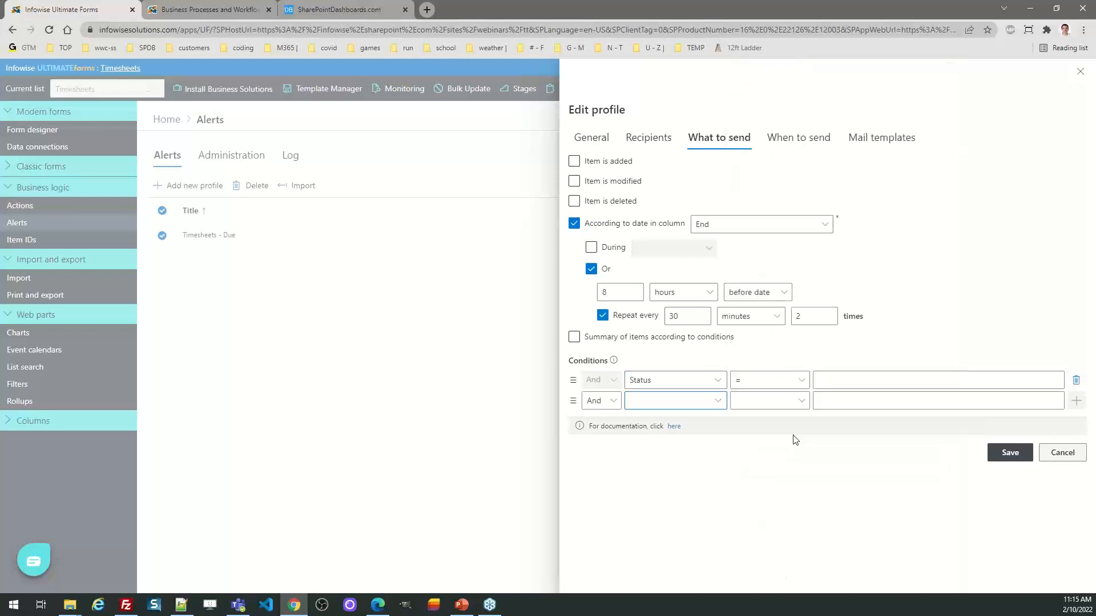
click(841, 381)
text(In P)
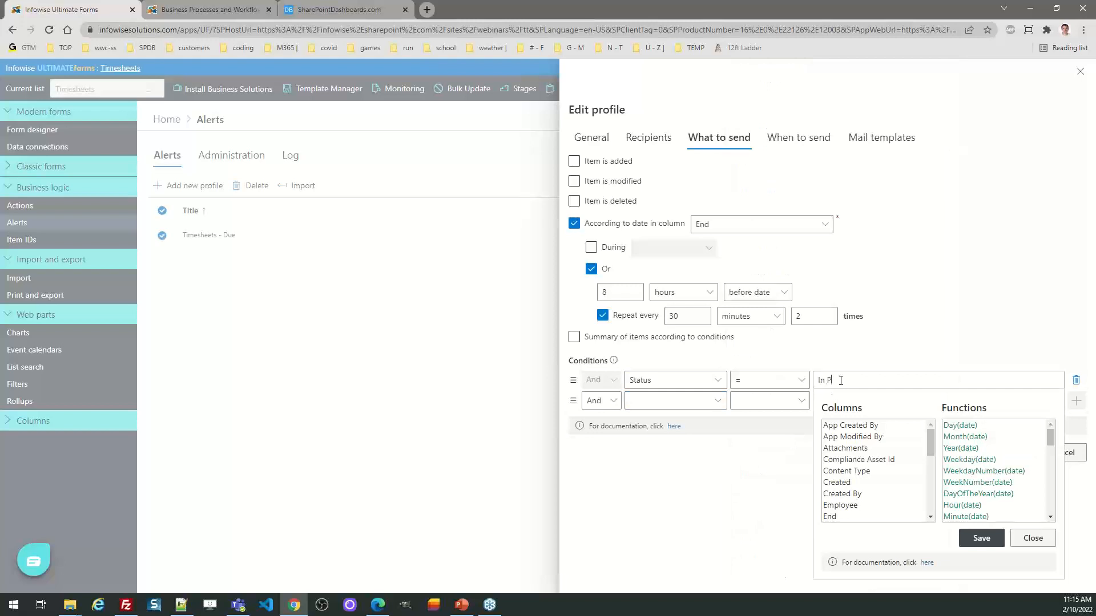
text(rogress)
click(983, 538)
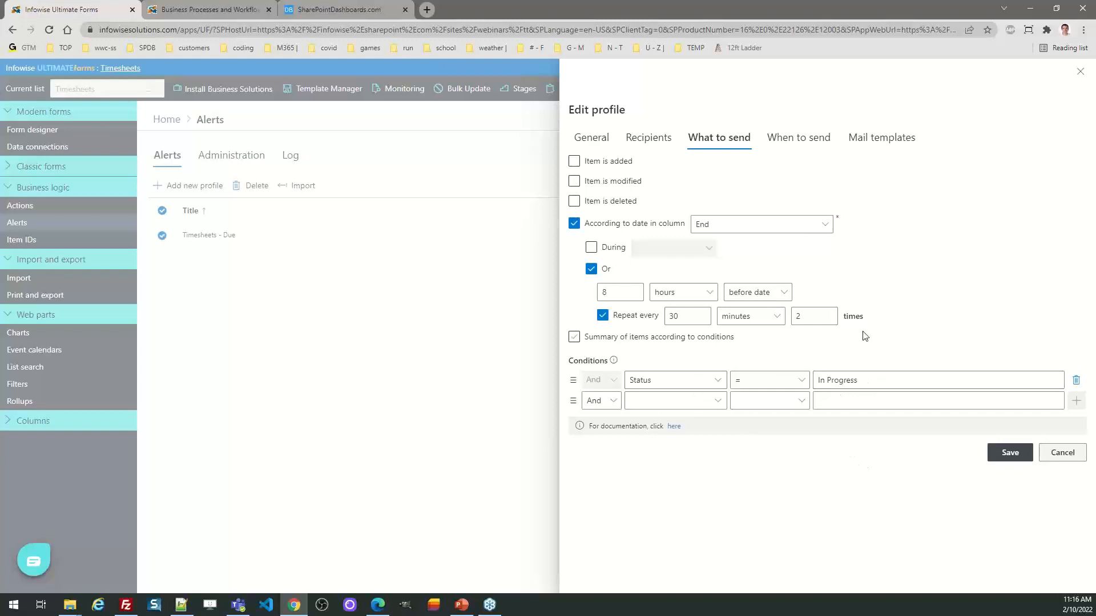
click(1008, 452)
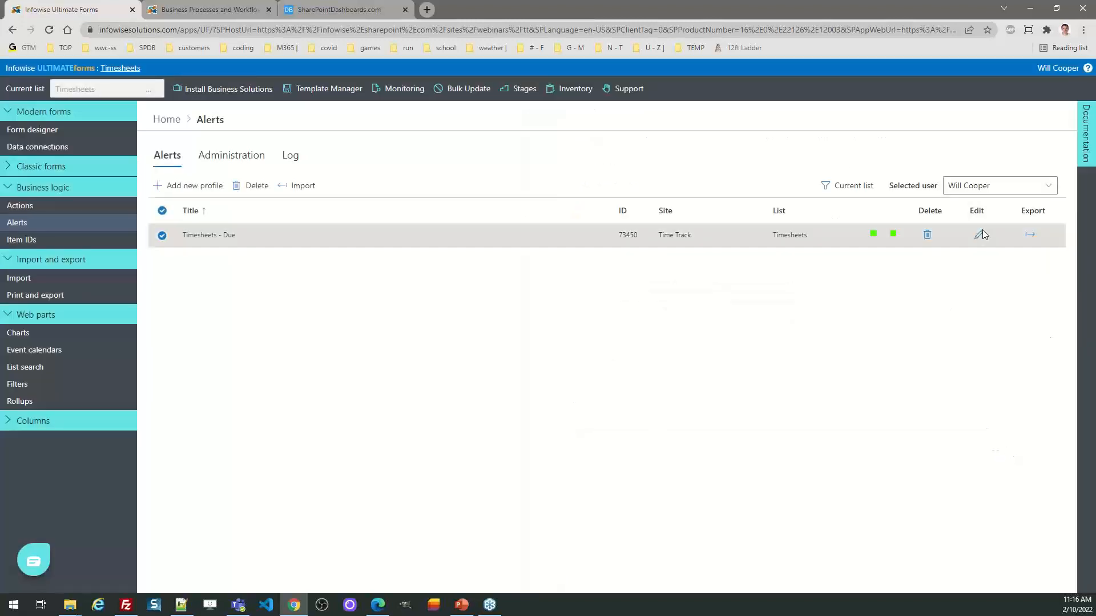
Step: Reopen the "Timesheets - Due" alert profile and load its "Timesheets - Due" mail template in the template editor
click(979, 237)
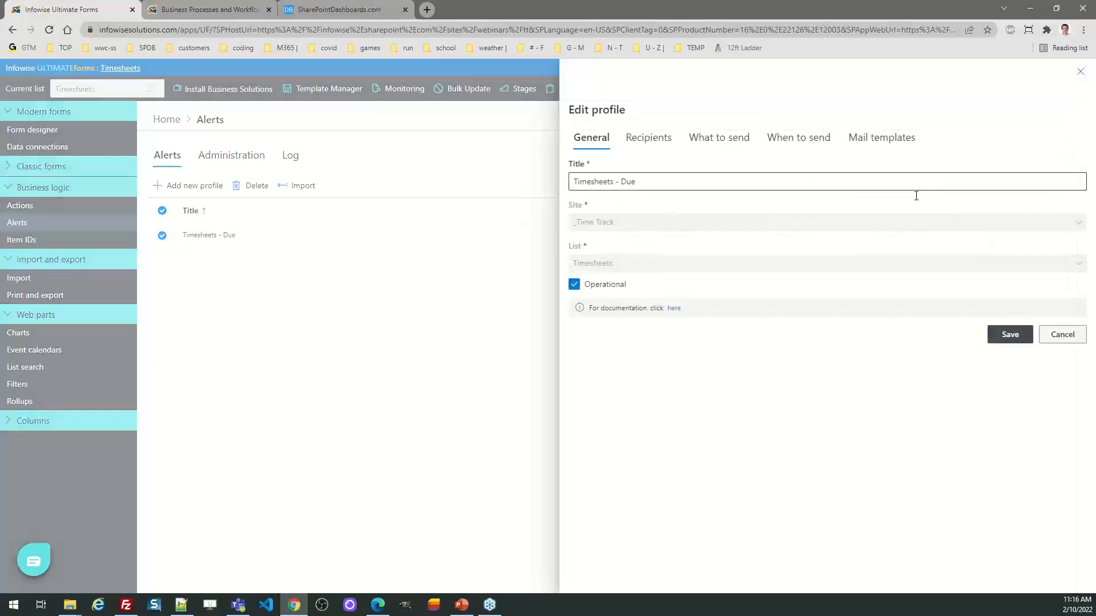
click(884, 136)
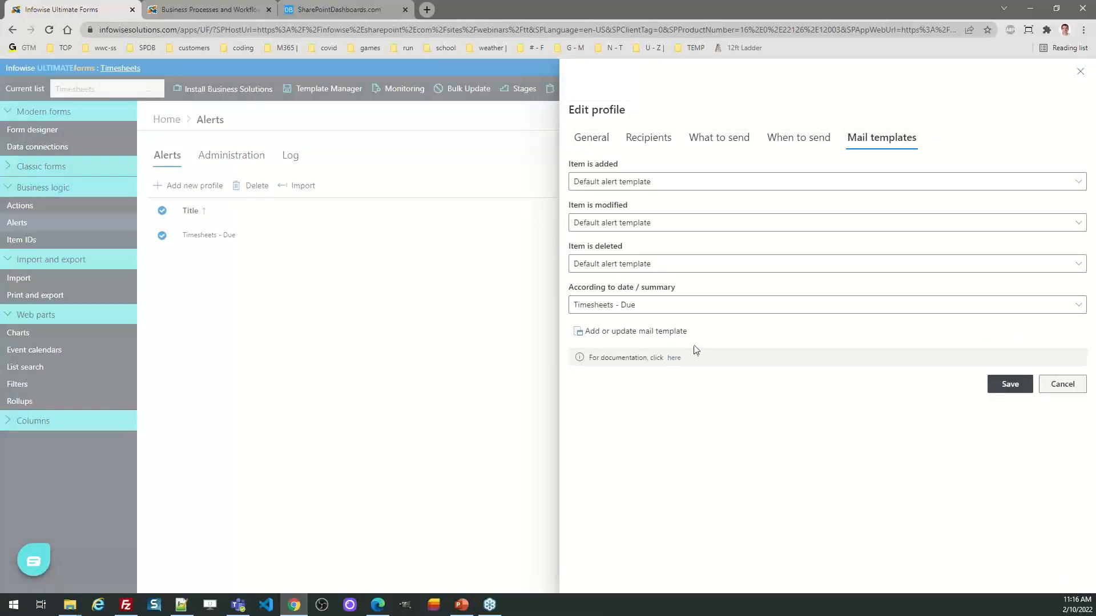
click(644, 332)
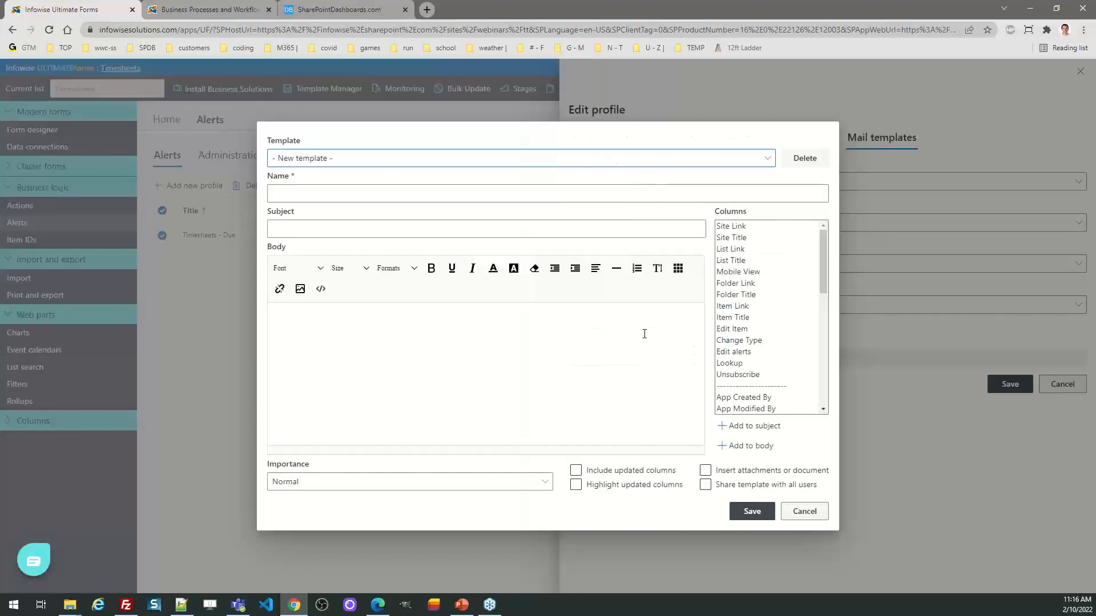
click(392, 159)
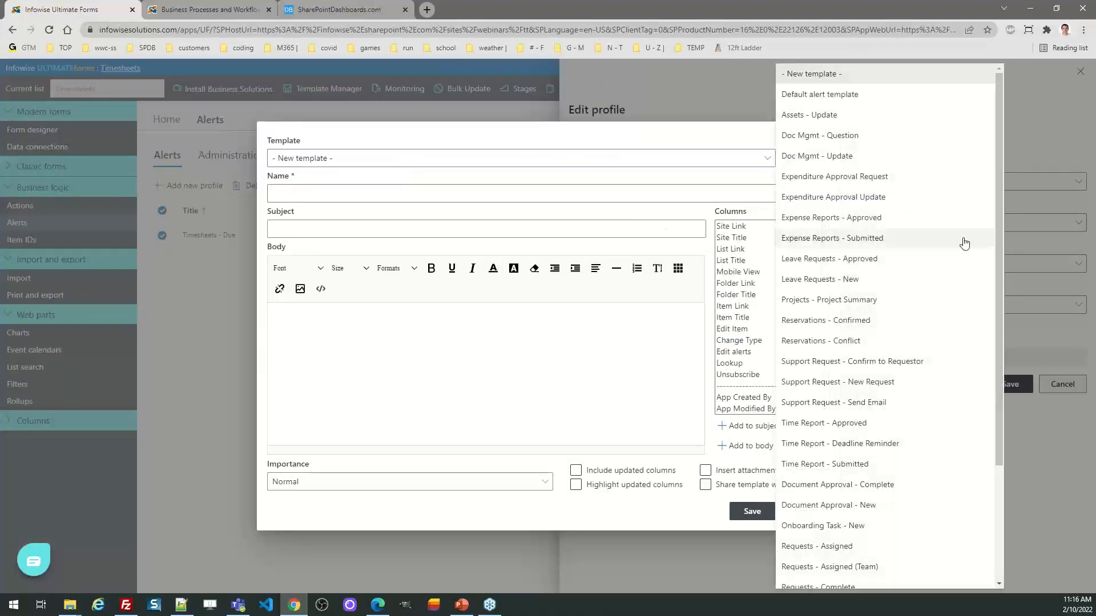
drag(1001, 255, 999, 470)
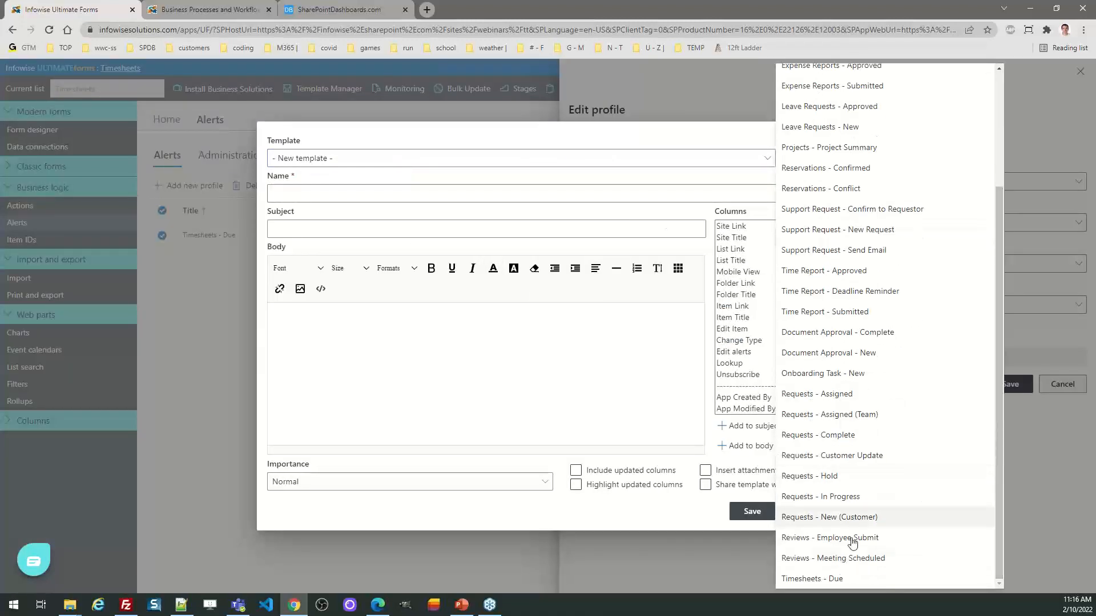
click(846, 580)
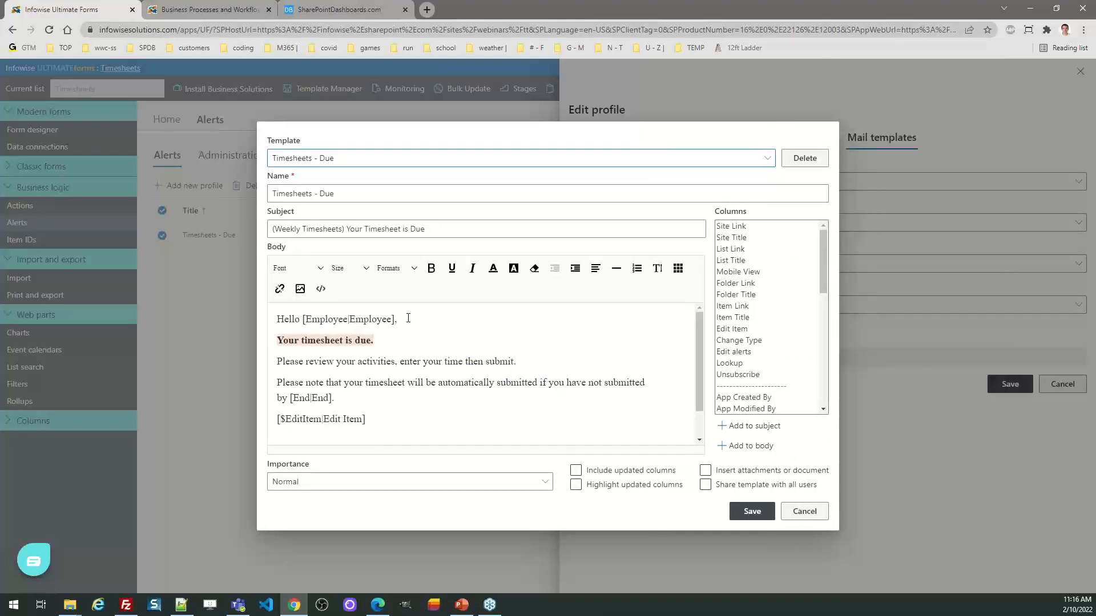
Step: Examine the Employee and End placeholders in the mail body and the available columns, and leave the template without saving
drag(395, 320, 303, 321)
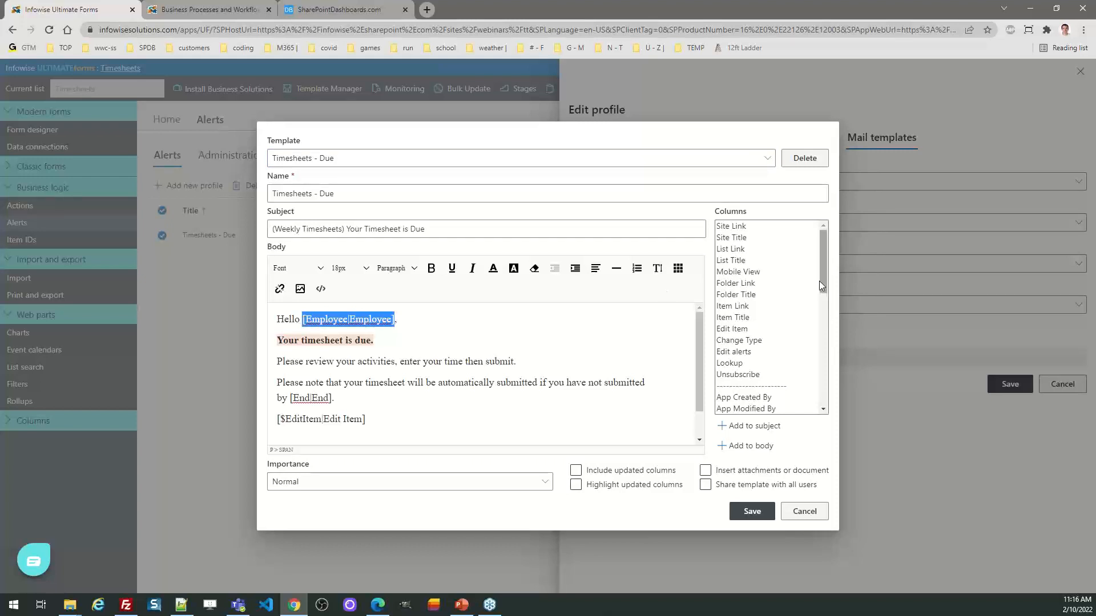
drag(822, 273, 822, 373)
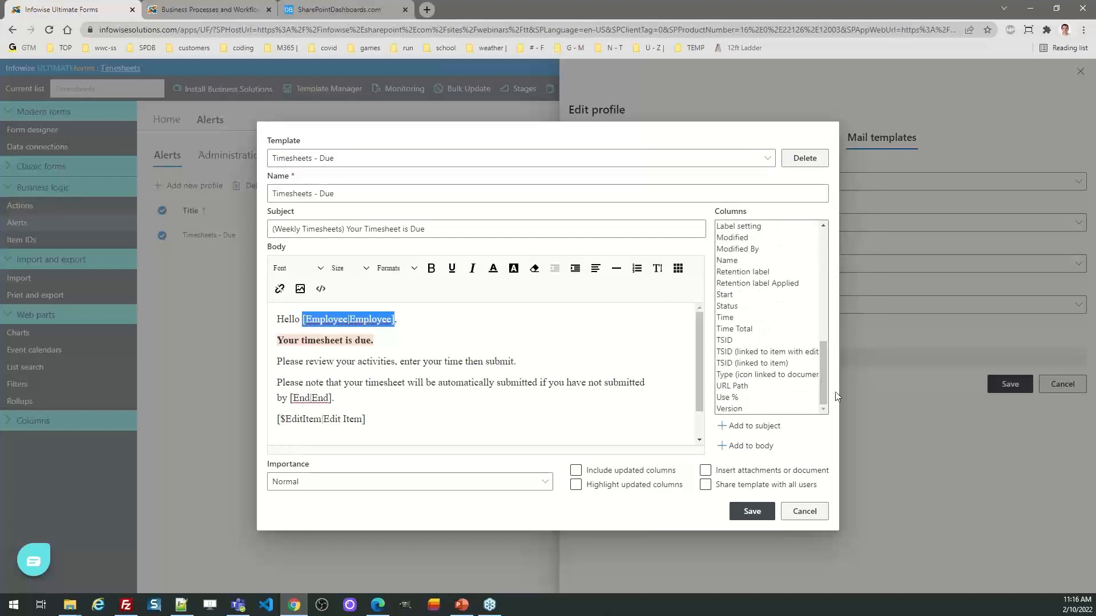
click(477, 381)
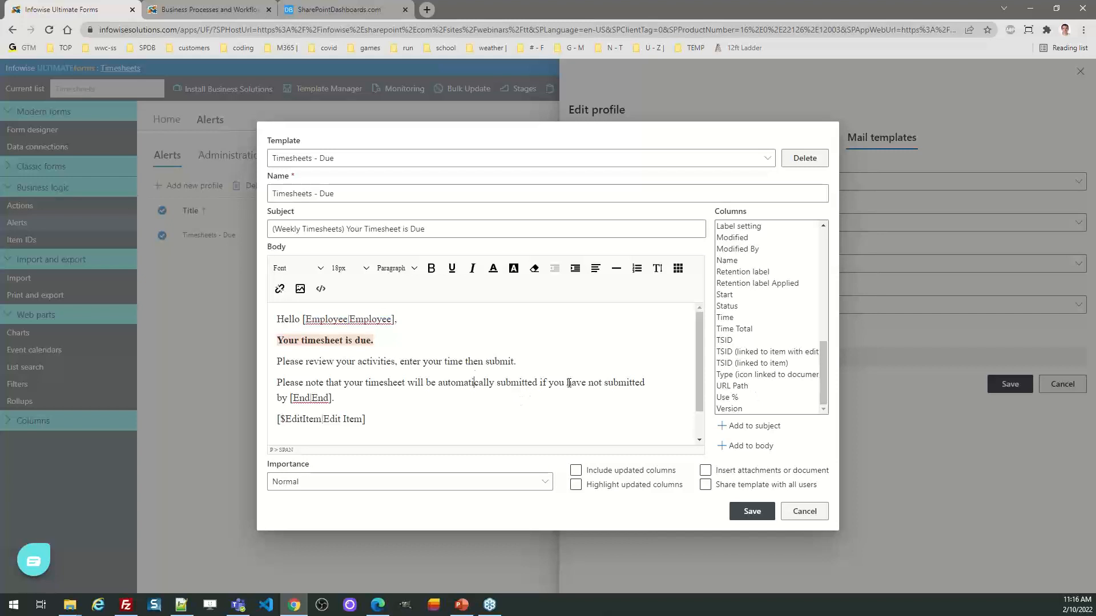
click(449, 344)
click(338, 399)
click(801, 520)
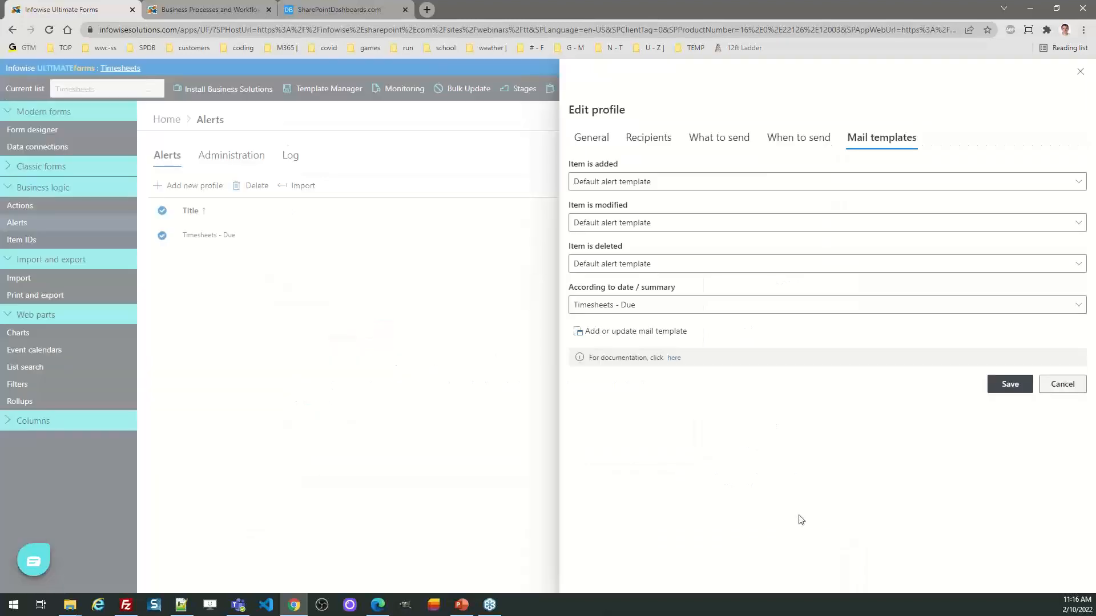
Step: Leave the alert profile unsaved, open the "Auto Submit at Week End" action profile for editing, and review its action and conditions
click(1068, 387)
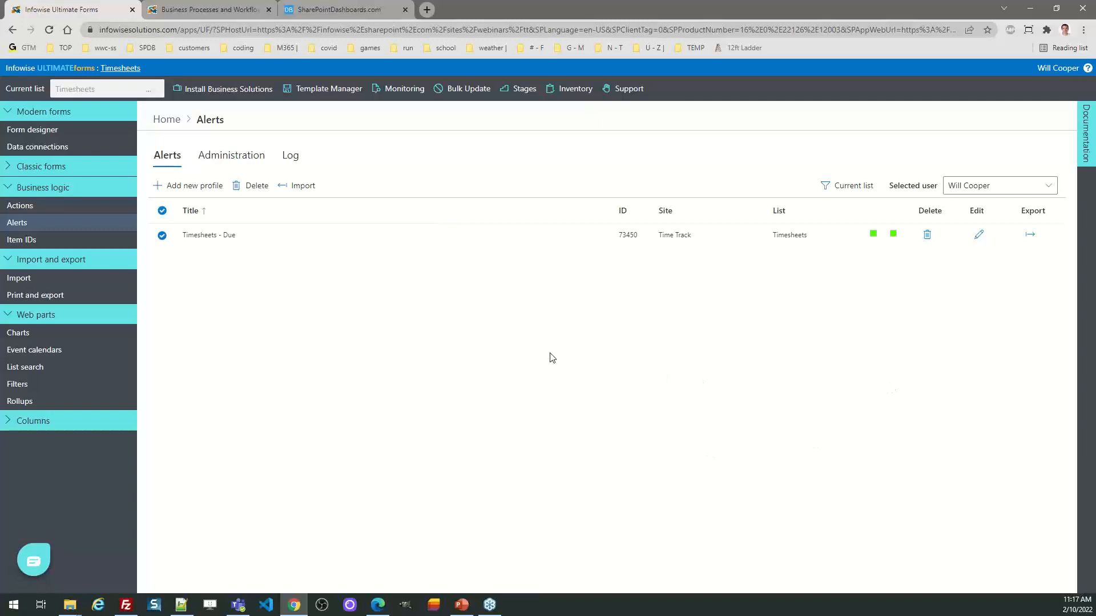
click(168, 118)
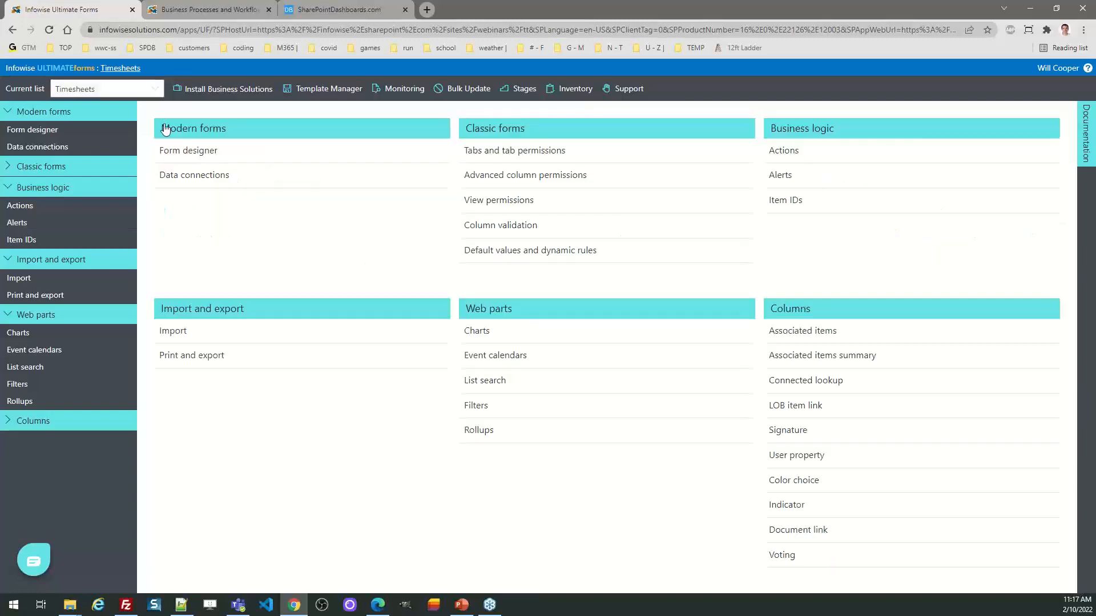
click(784, 153)
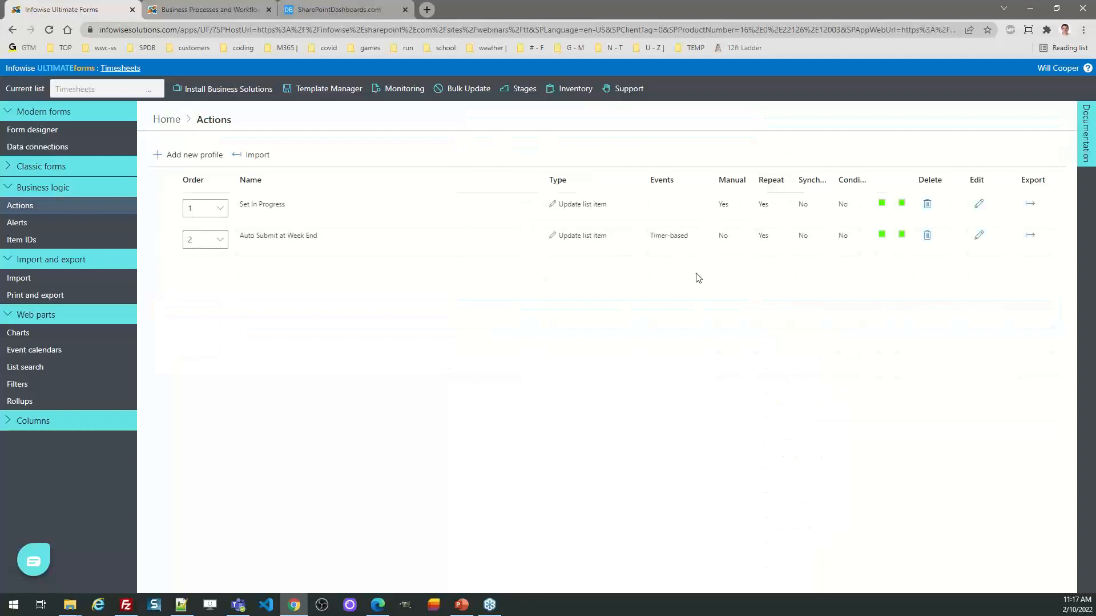
click(976, 249)
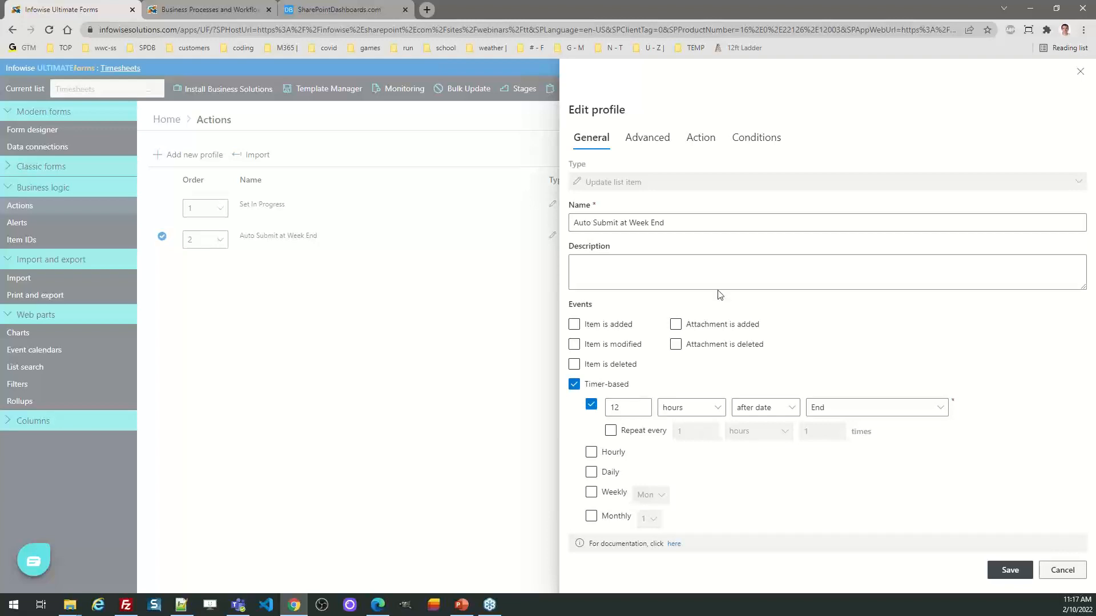
click(698, 139)
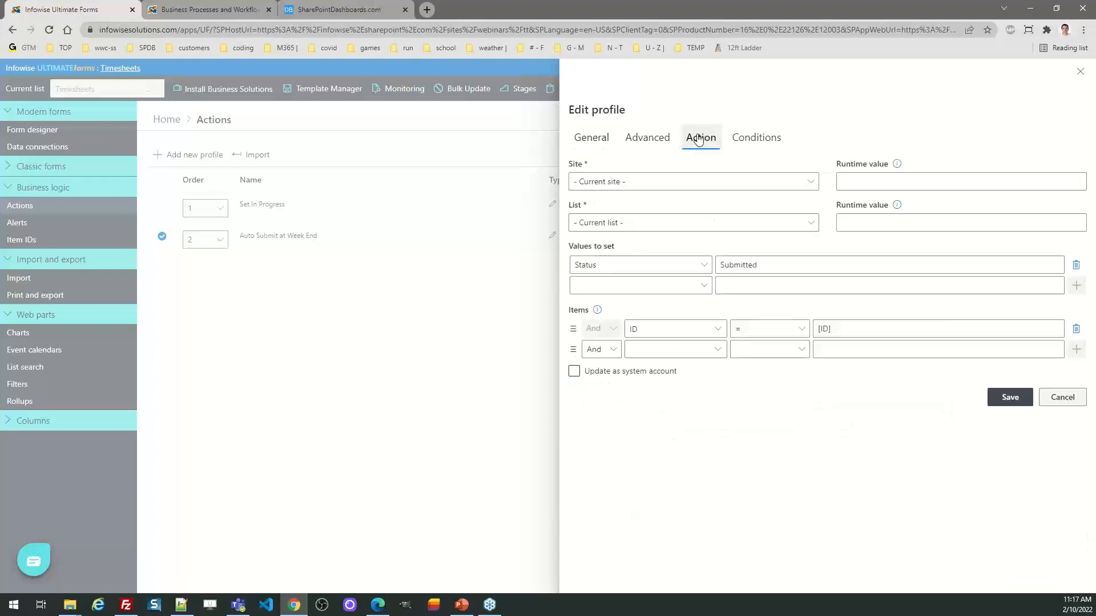
click(748, 137)
click(700, 139)
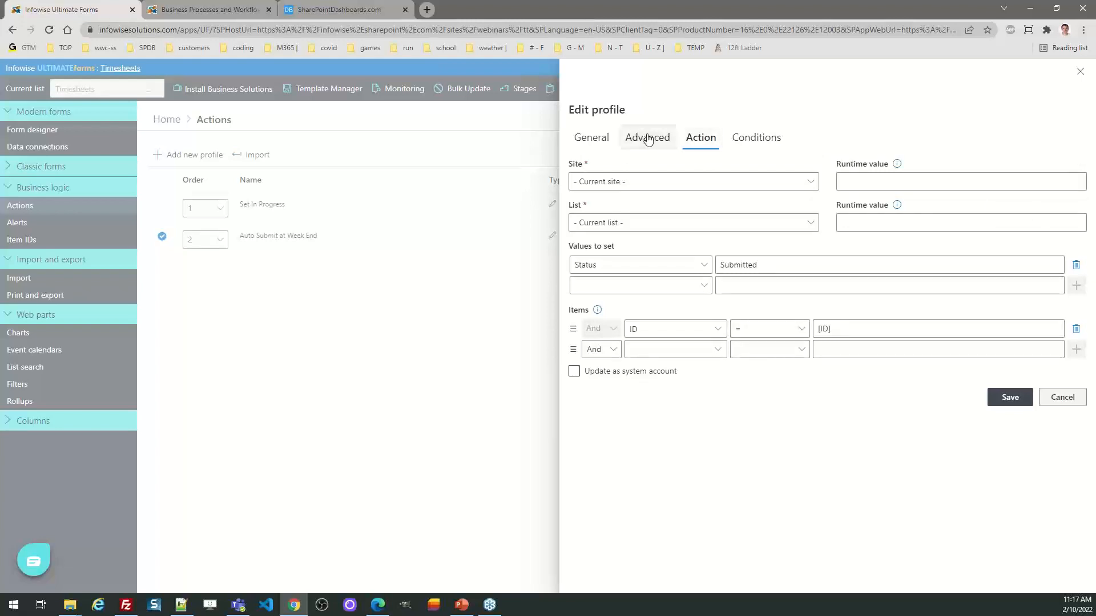
Step: Add the condition Status <> Submitted to the "Auto Submit at Week End" action and save the profile
click(753, 137)
click(717, 166)
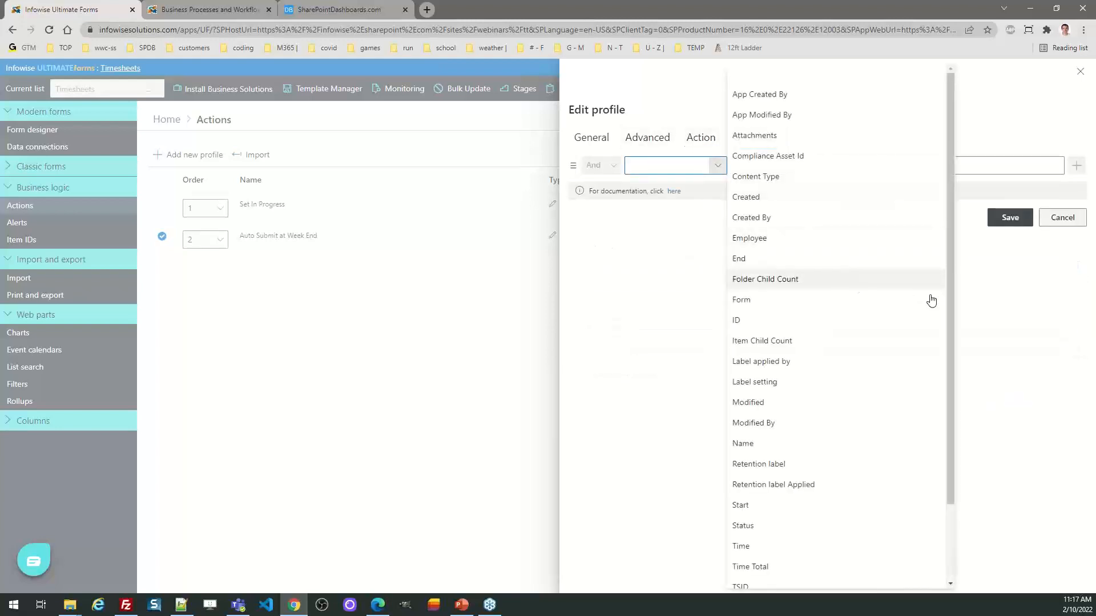
drag(953, 303, 954, 460)
click(839, 436)
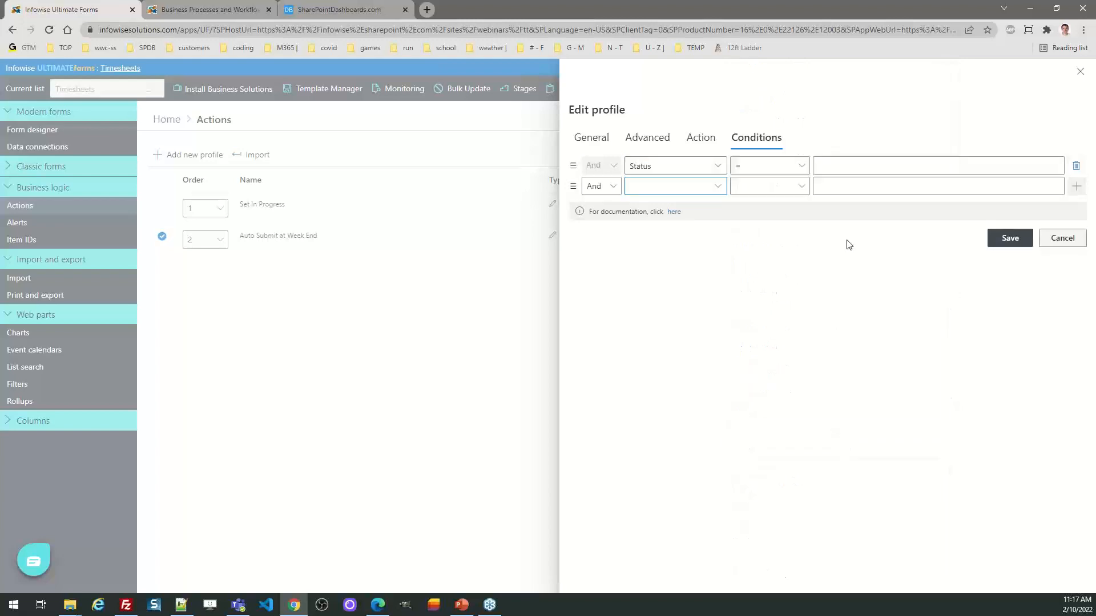
click(799, 167)
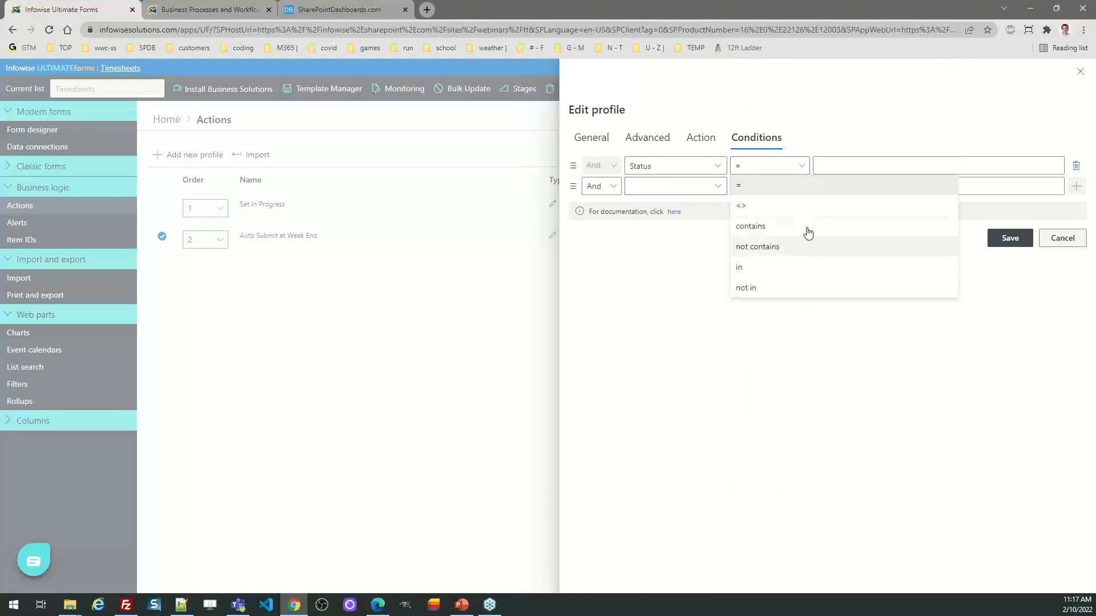
click(810, 206)
click(857, 166)
text(Submitted)
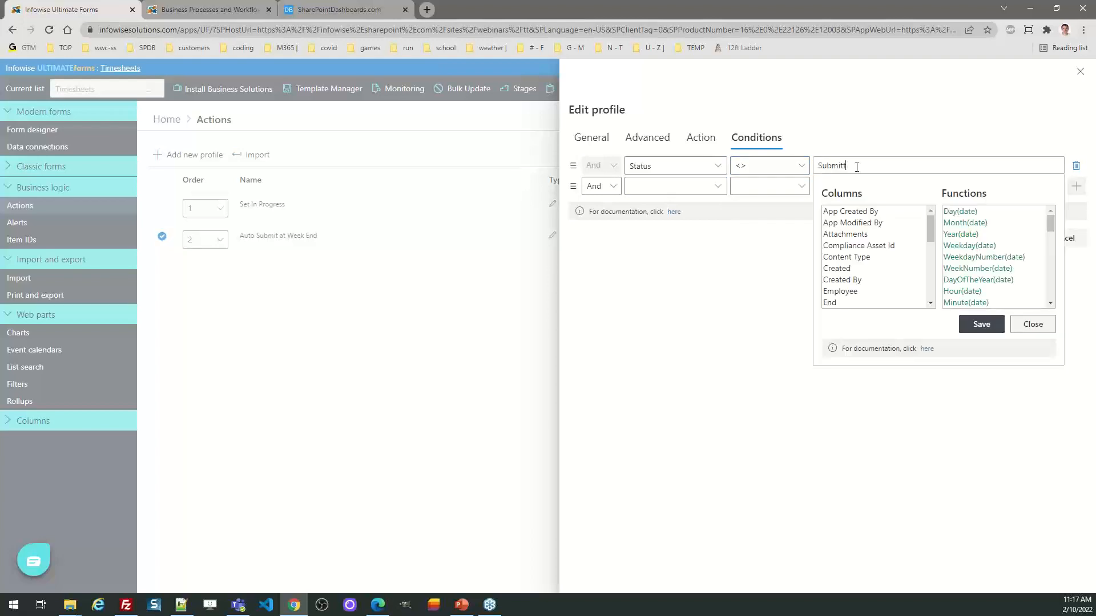
click(1014, 329)
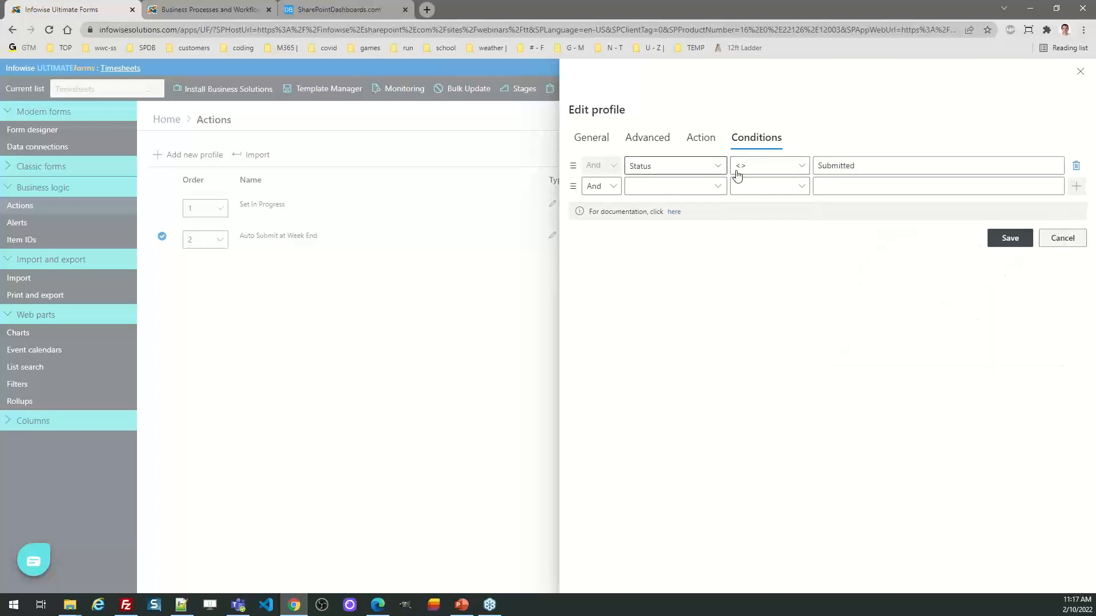
click(701, 139)
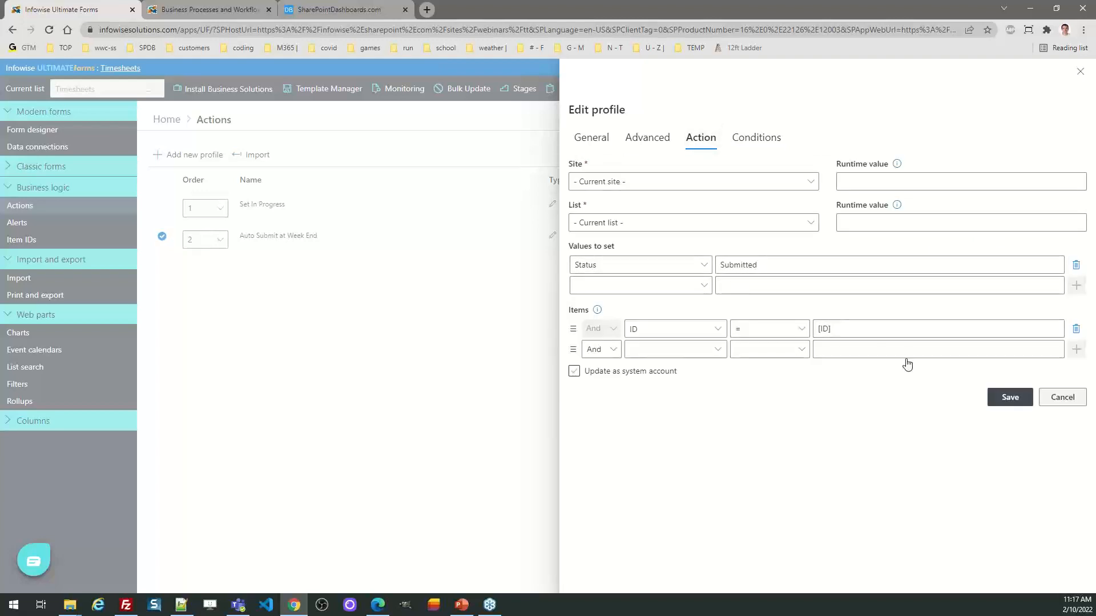
click(1021, 404)
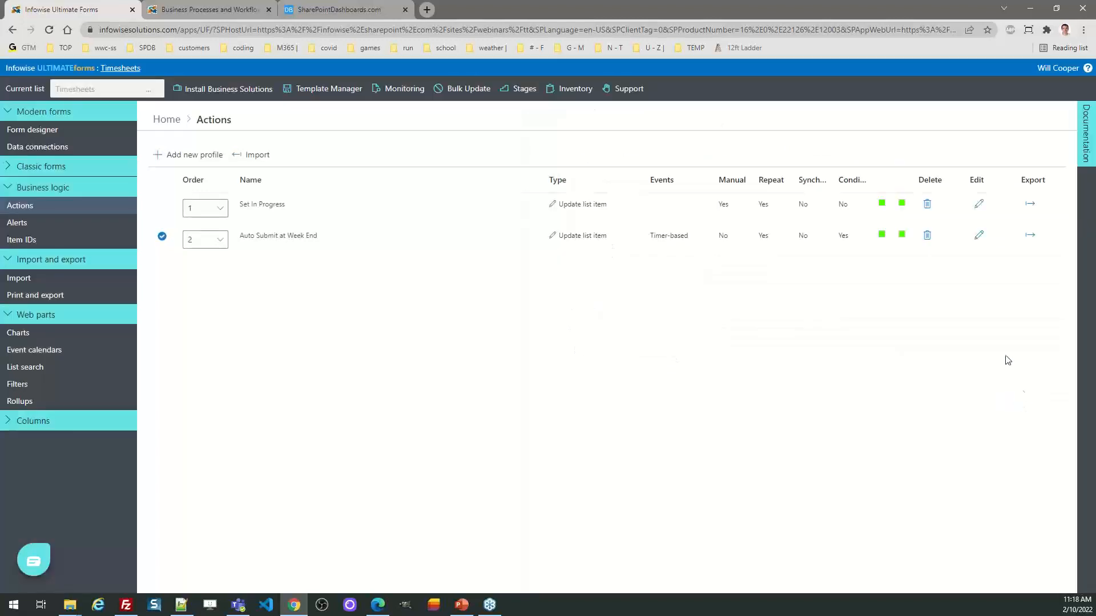
Step: Examine the Status color choice column's settings and the icon sets available for its In Progress choice, leaving the column unsaved
click(167, 119)
click(801, 483)
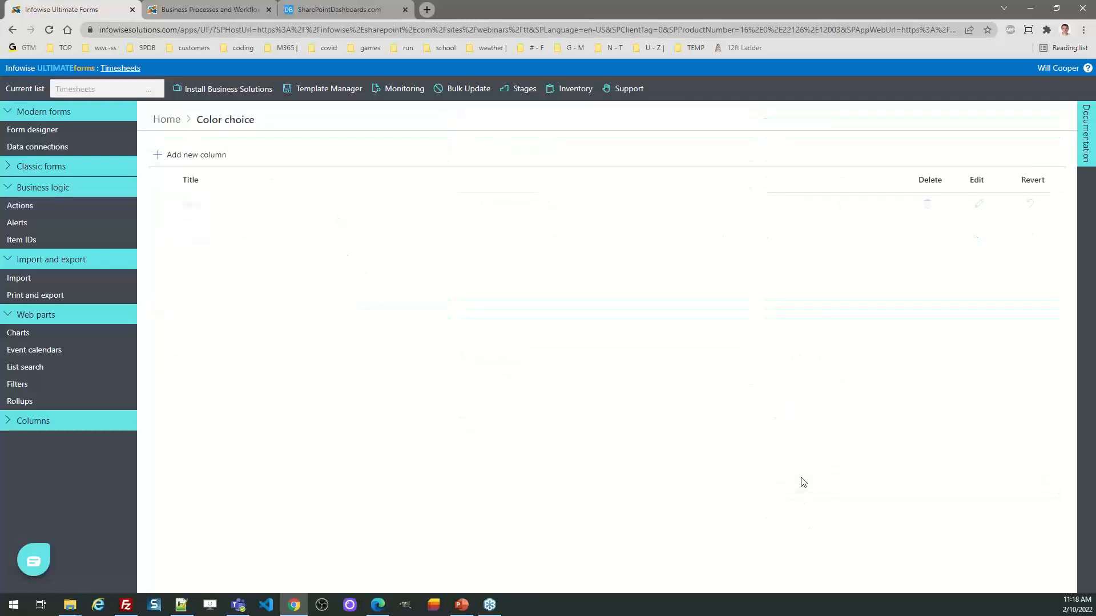
click(980, 209)
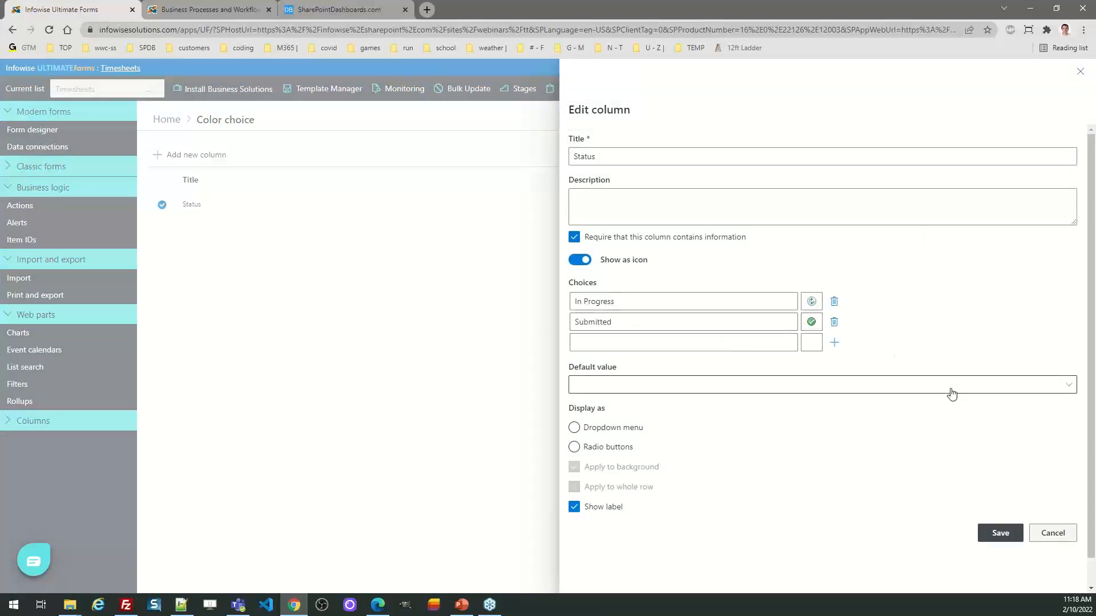
click(817, 306)
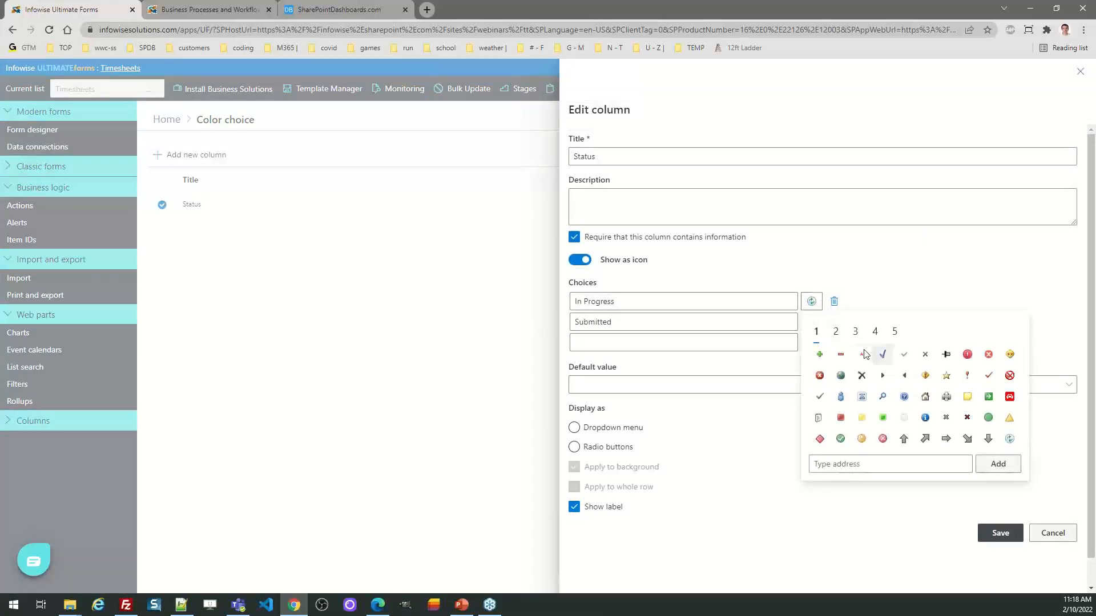
click(836, 332)
click(855, 332)
click(816, 332)
click(925, 397)
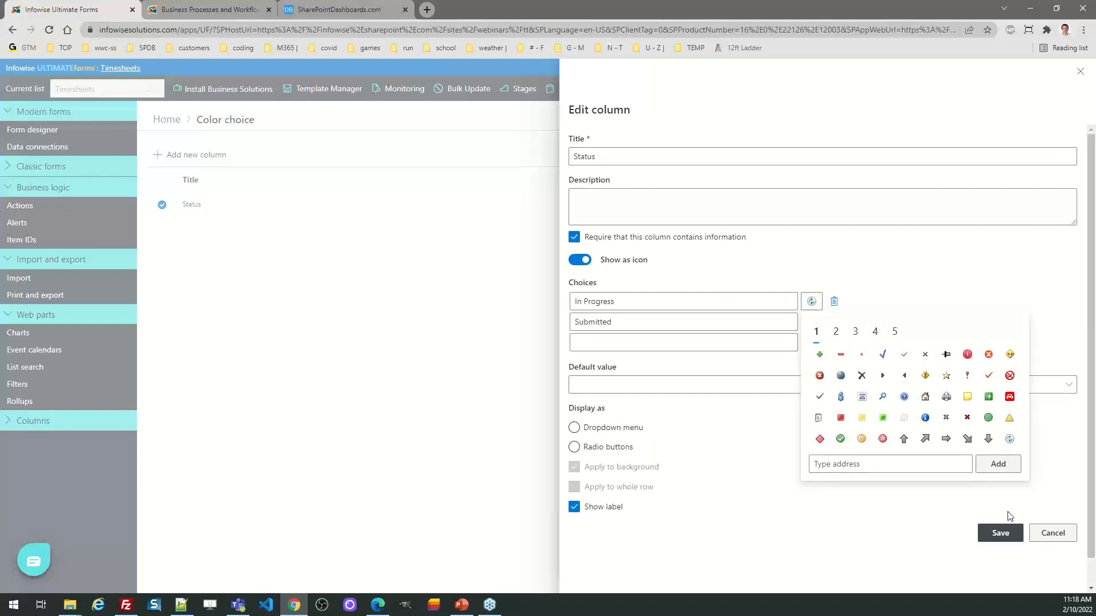
click(1052, 533)
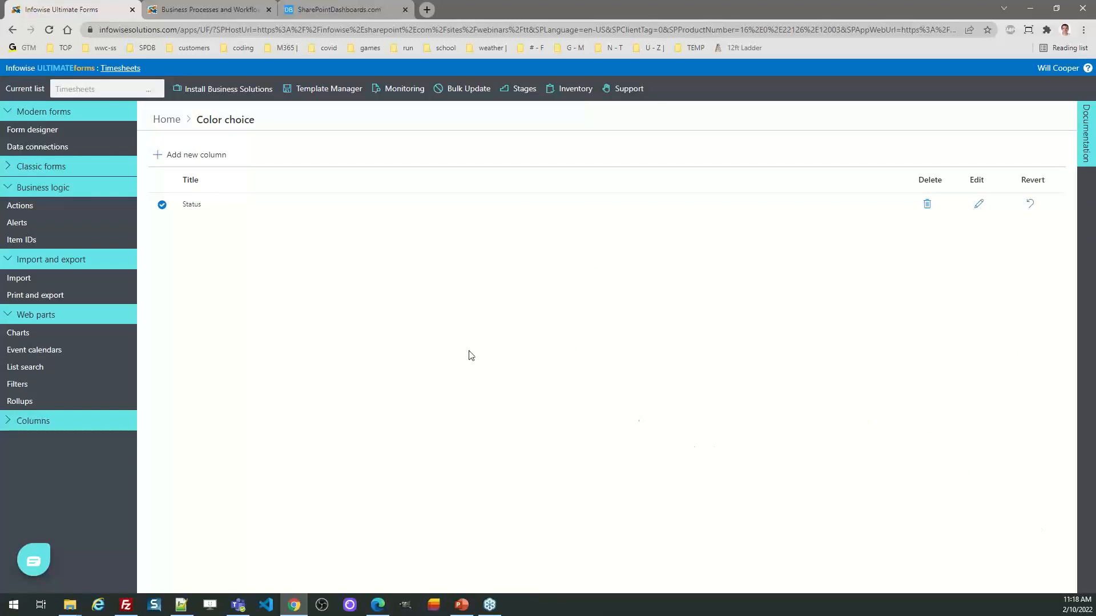
Step: Return to the Timesheets list and open the site's Time Reporting page to view its time entries
click(167, 119)
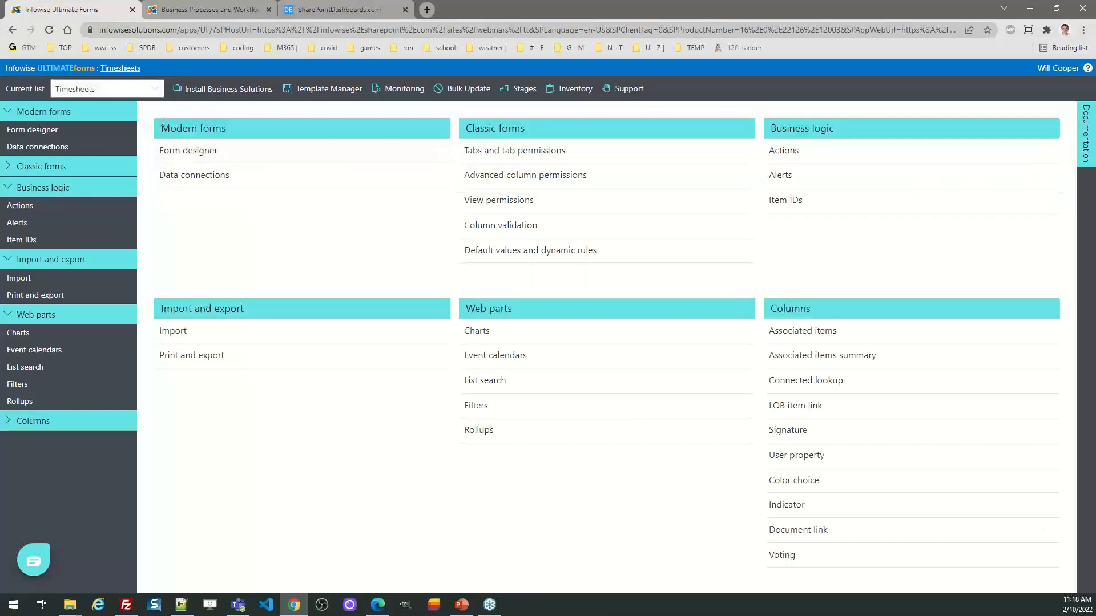
click(120, 68)
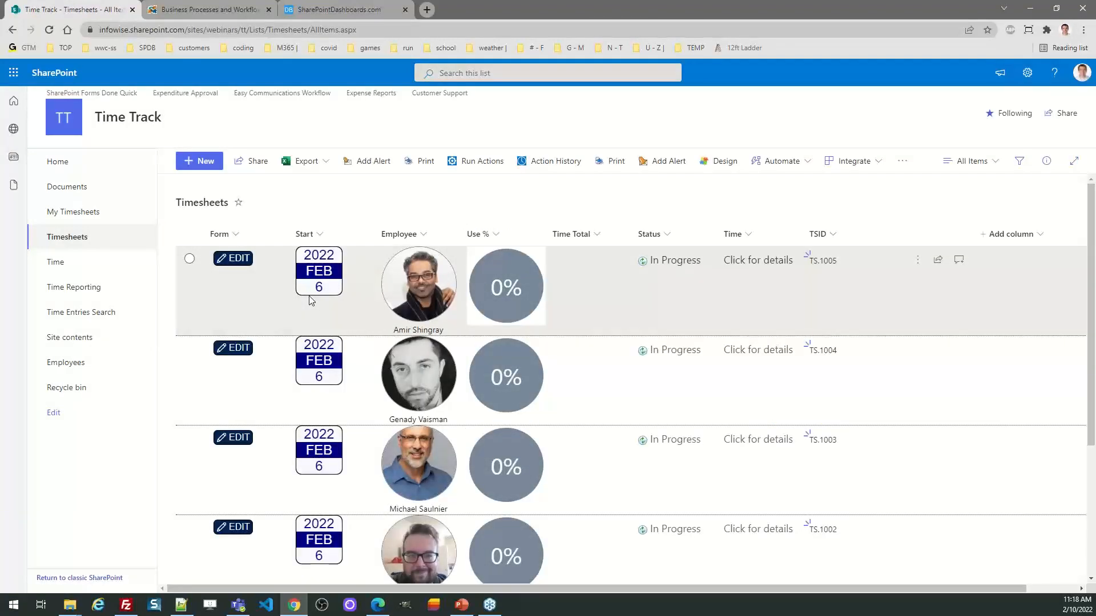
click(92, 289)
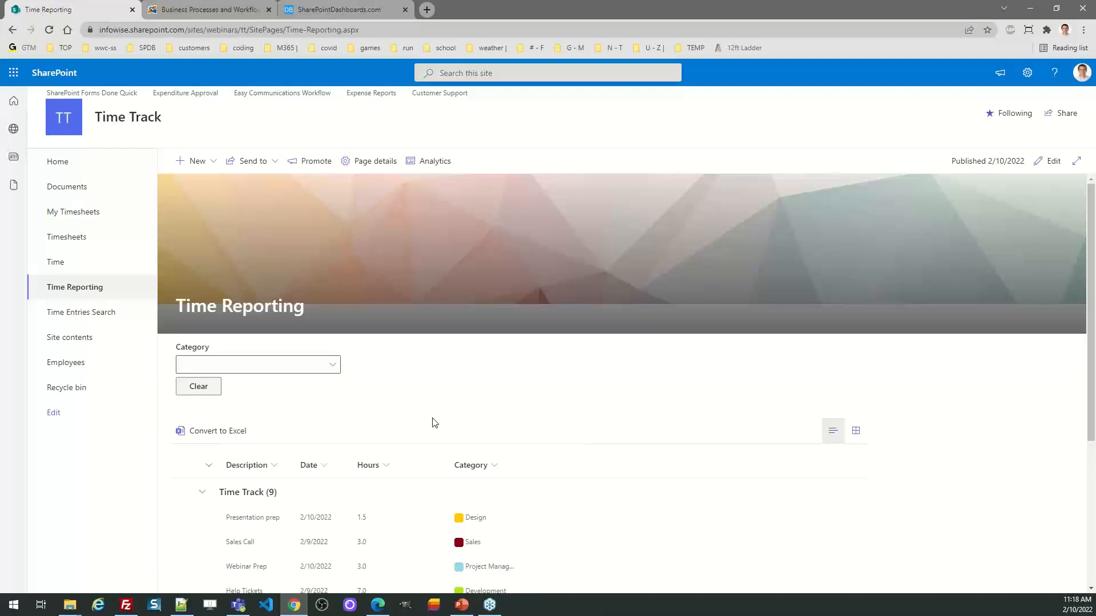
drag(1093, 345, 1094, 427)
scroll(508, 412, up, 2)
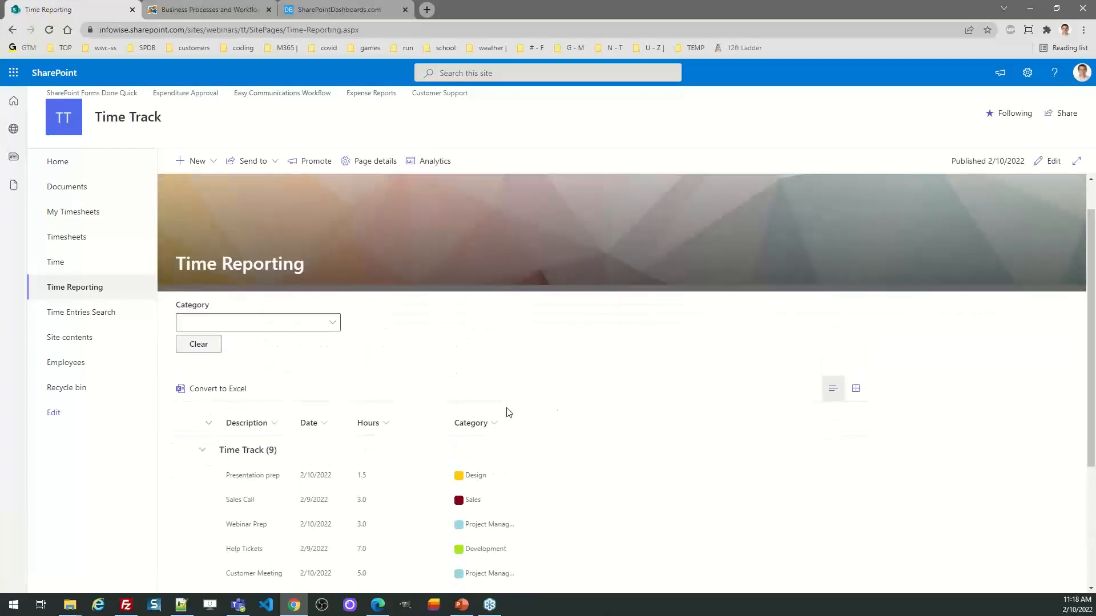
Step: Try filtering the time entries by the Project Management and Sales categories, clear the filter, and try the Design category
click(334, 324)
click(307, 424)
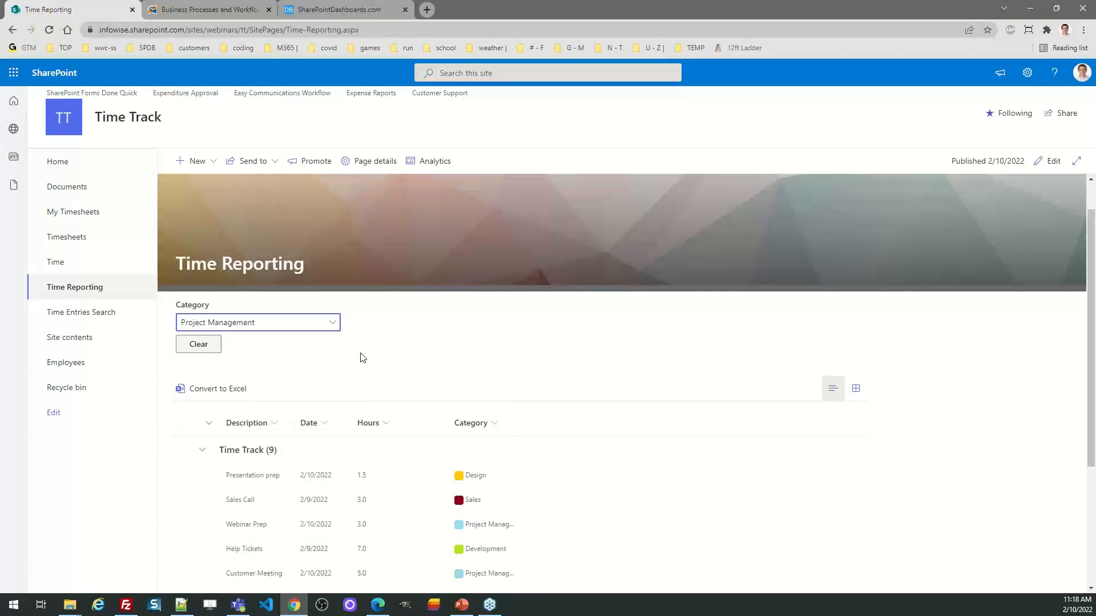
click(325, 324)
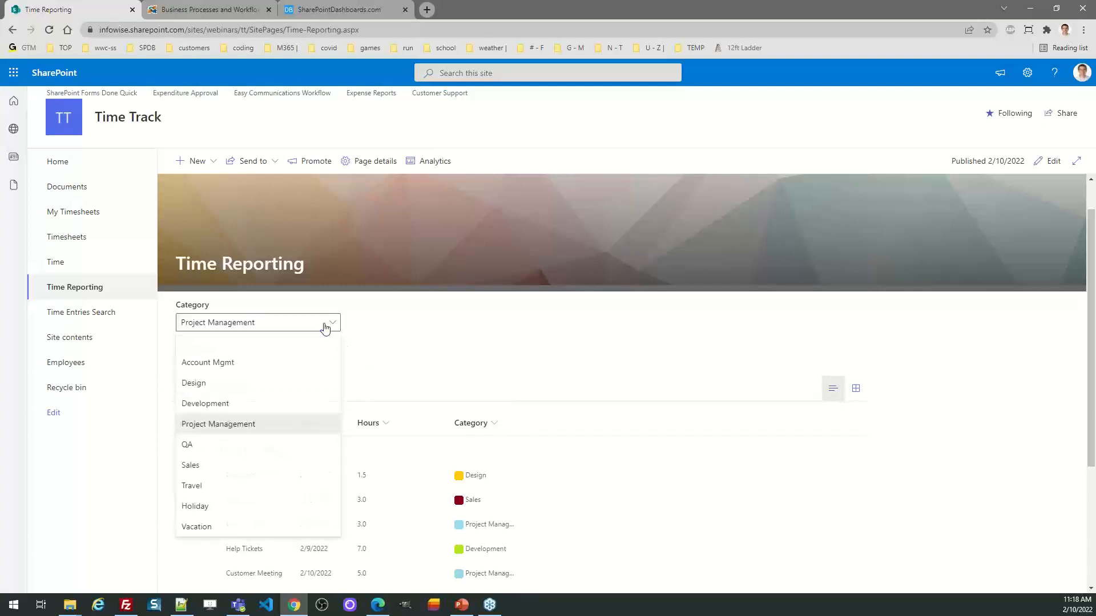
click(288, 465)
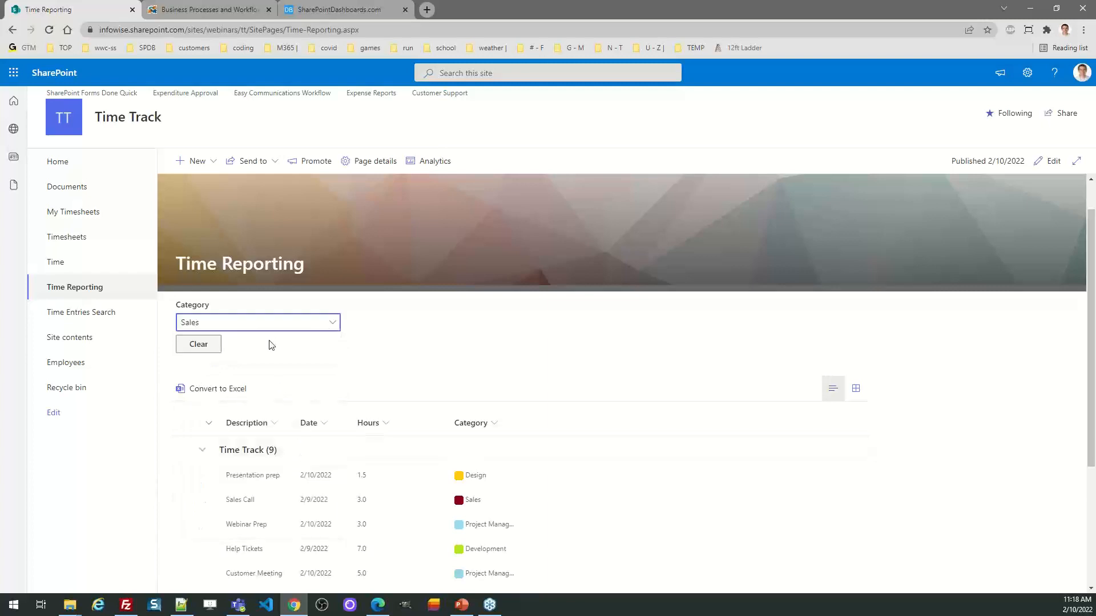
click(203, 351)
click(333, 324)
click(217, 386)
click(220, 390)
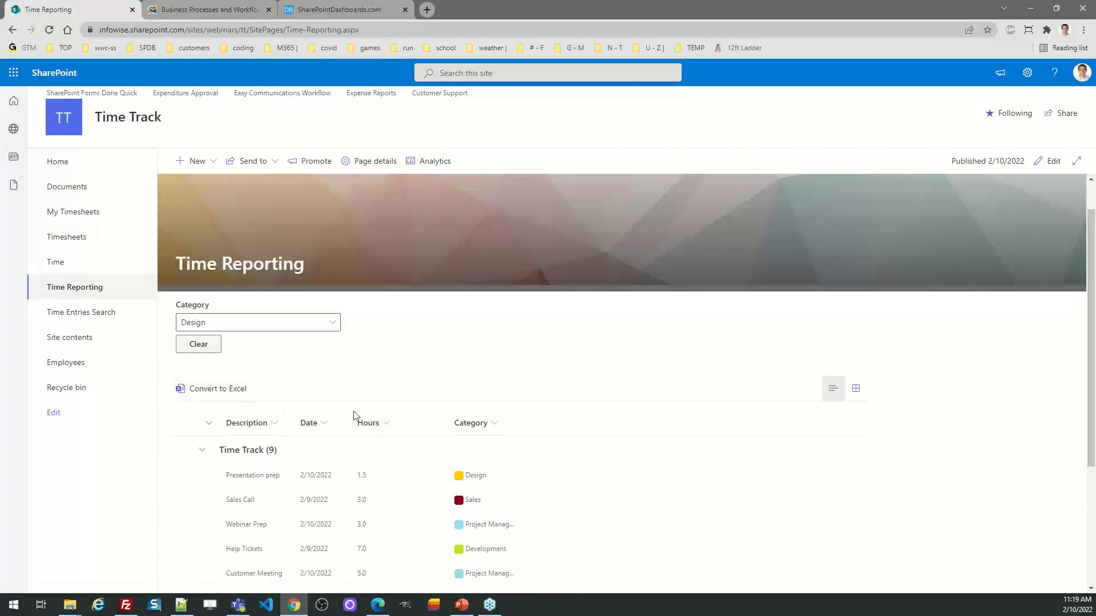
scroll(1094, 447, down, 4)
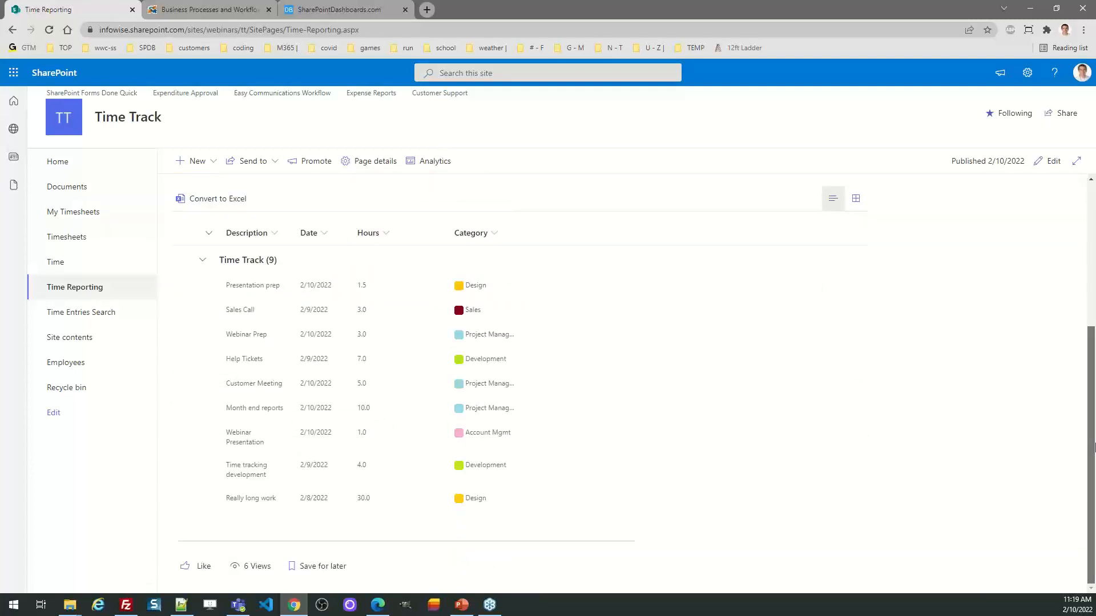
scroll(1069, 448, up, 3)
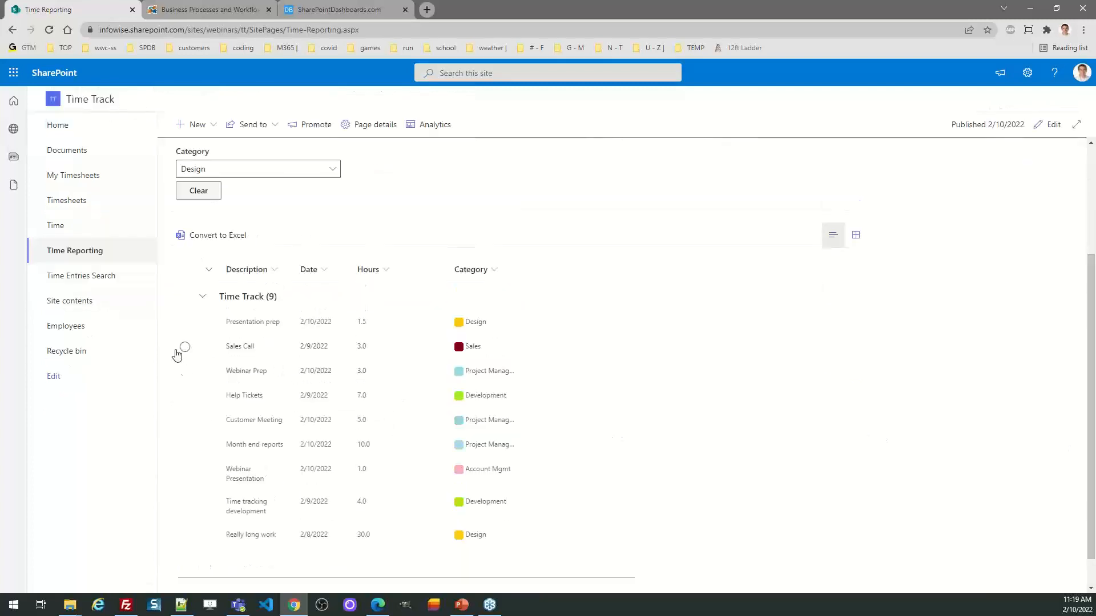
Step: Open the Time Entries Search page and search the time entries for "sales"
click(86, 278)
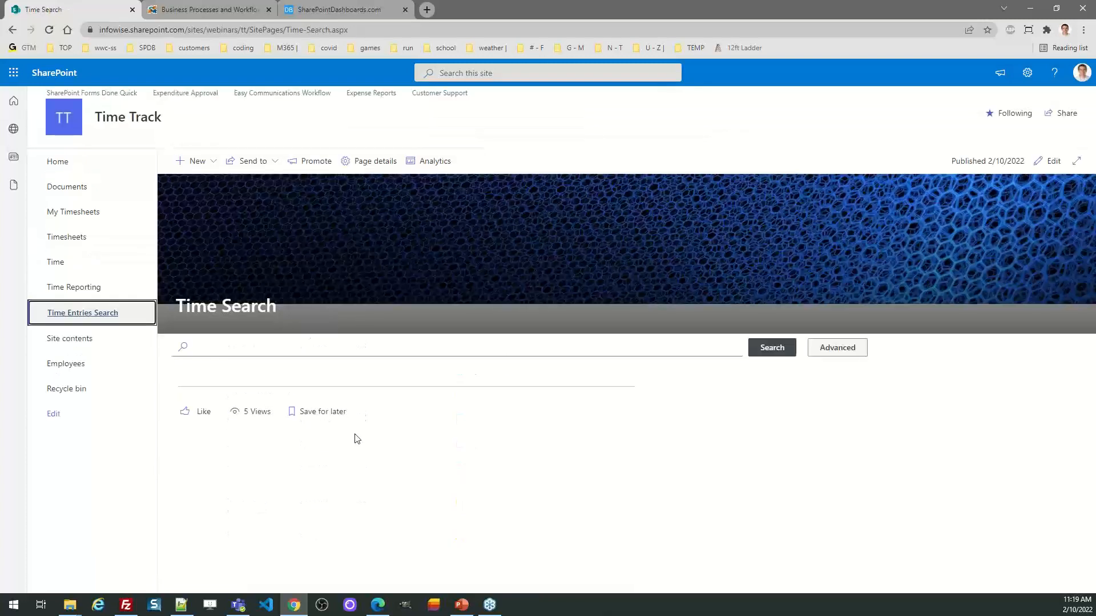
click(269, 349)
text(sales)
click(771, 353)
Step: Replace the search term with "webinar" and search the time entries again
click(211, 351)
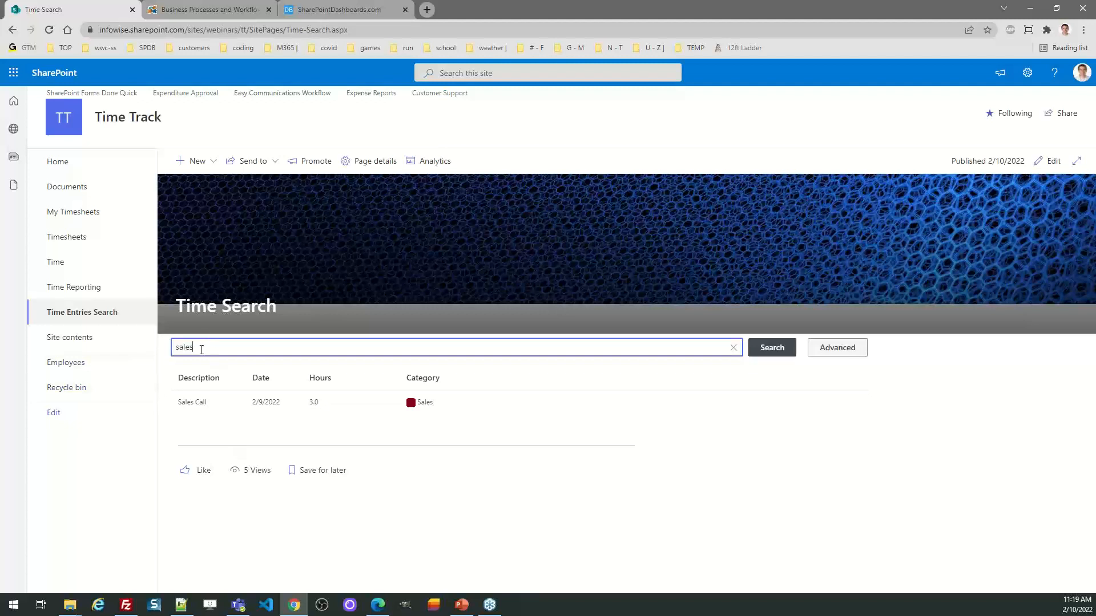
key(BackSpace)
key(BackSpace)
key(BackSpace)
key(BackSpace)
key(BackSpace)
text(webinar)
click(774, 351)
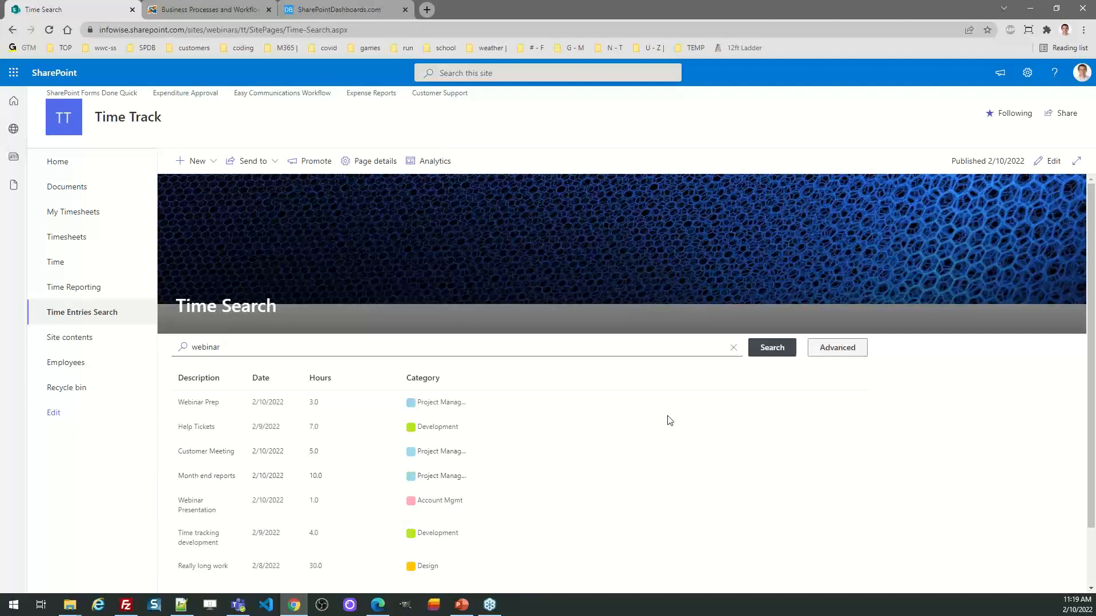
Step: Clear the simple search and run an advanced search of the Time list for Date equals 2/10/2022
click(733, 348)
click(846, 346)
click(310, 373)
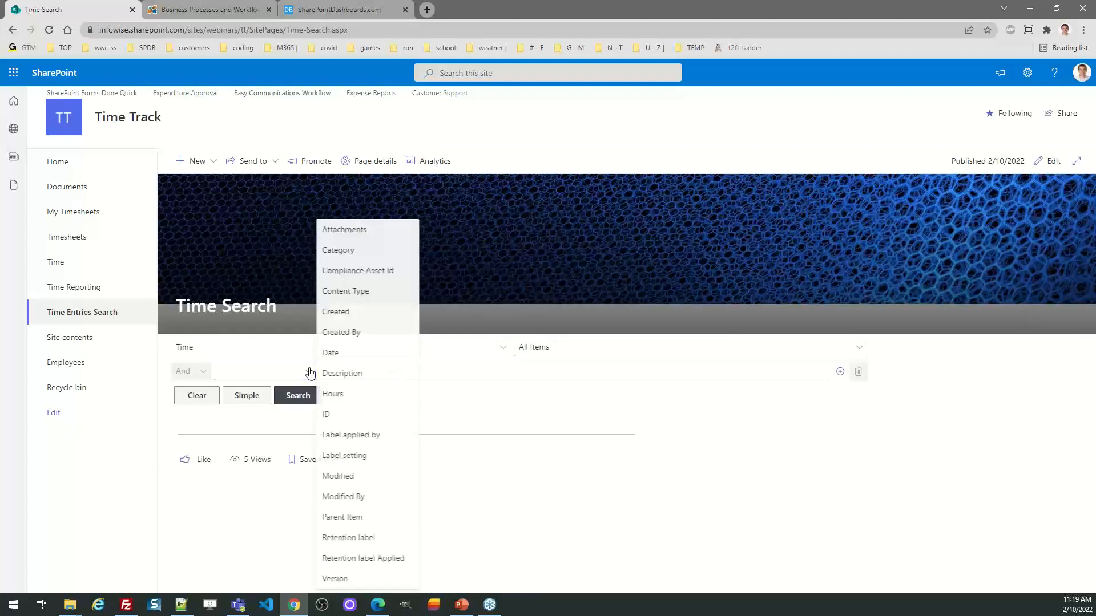
click(353, 354)
click(428, 374)
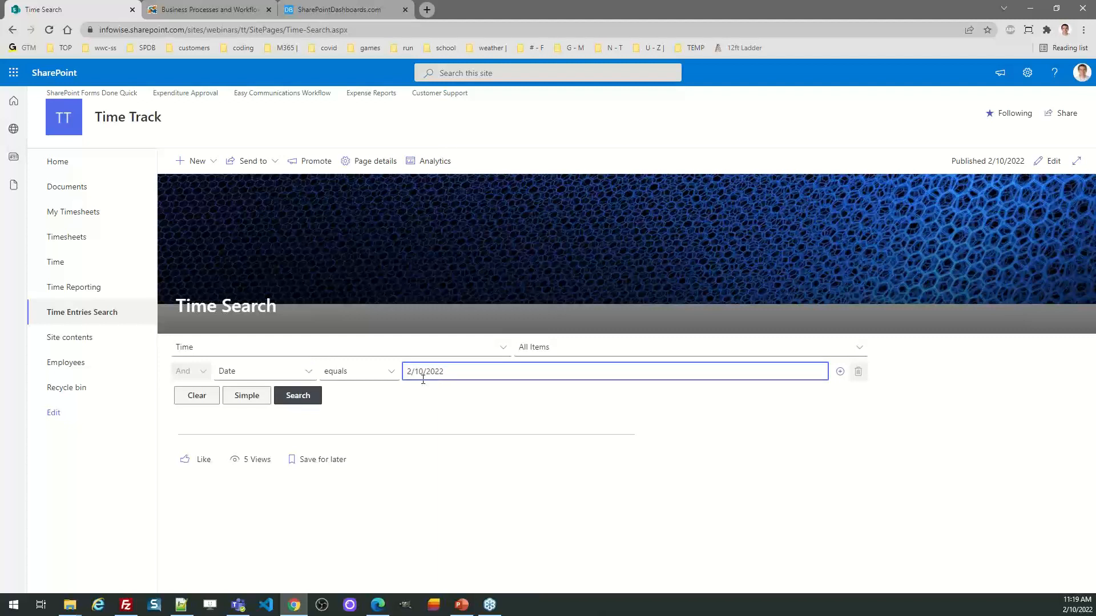
click(309, 397)
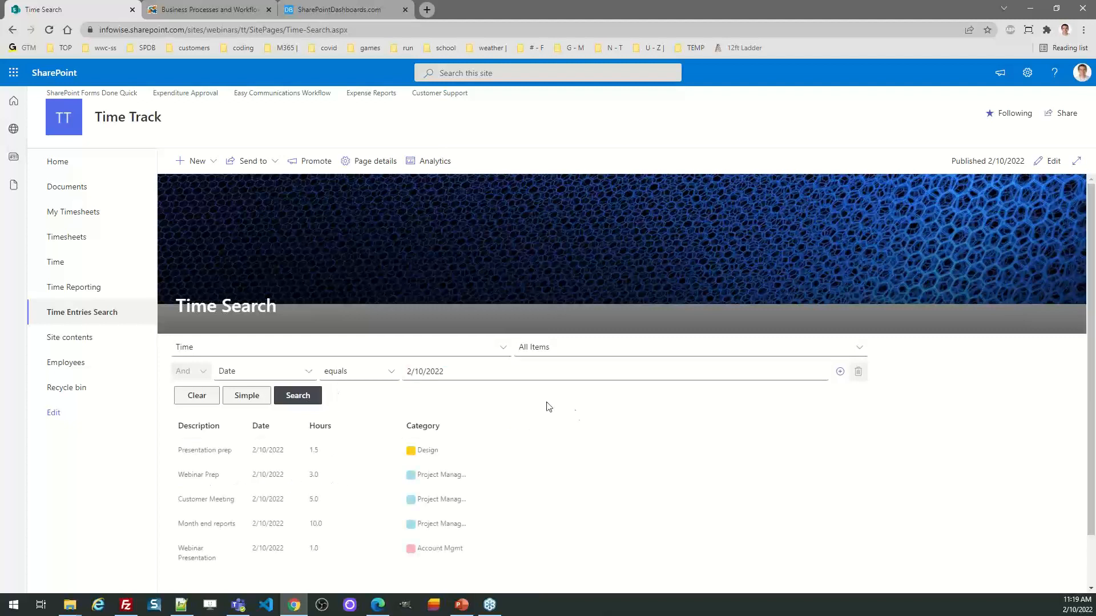
scroll(1093, 472, down, 1)
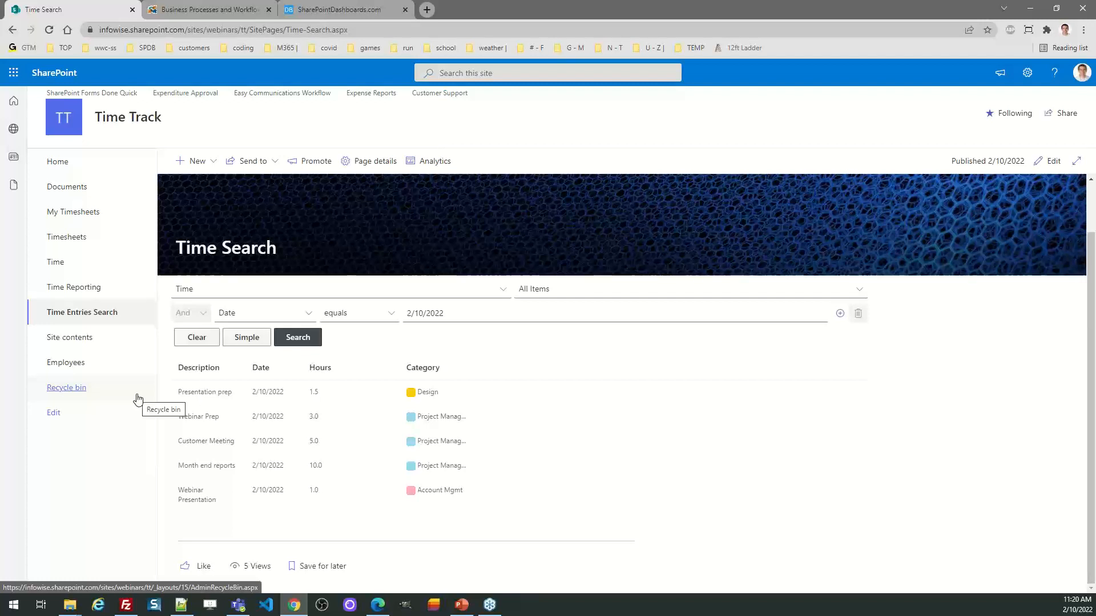
Step: Open the Time list's design options, view its form in the form designer, and return to the design home
click(55, 262)
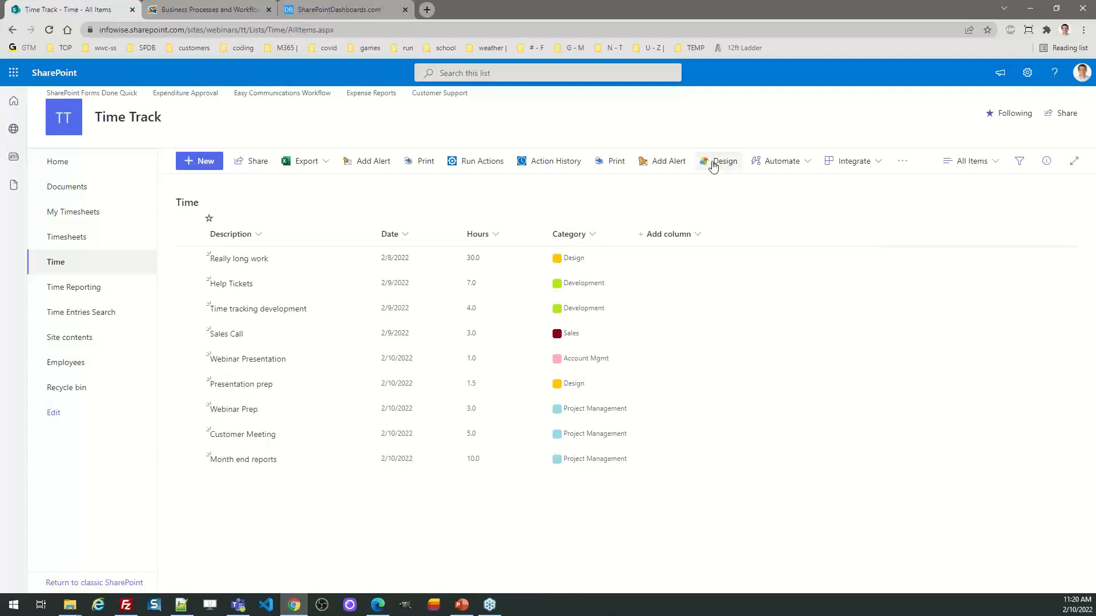
click(90, 240)
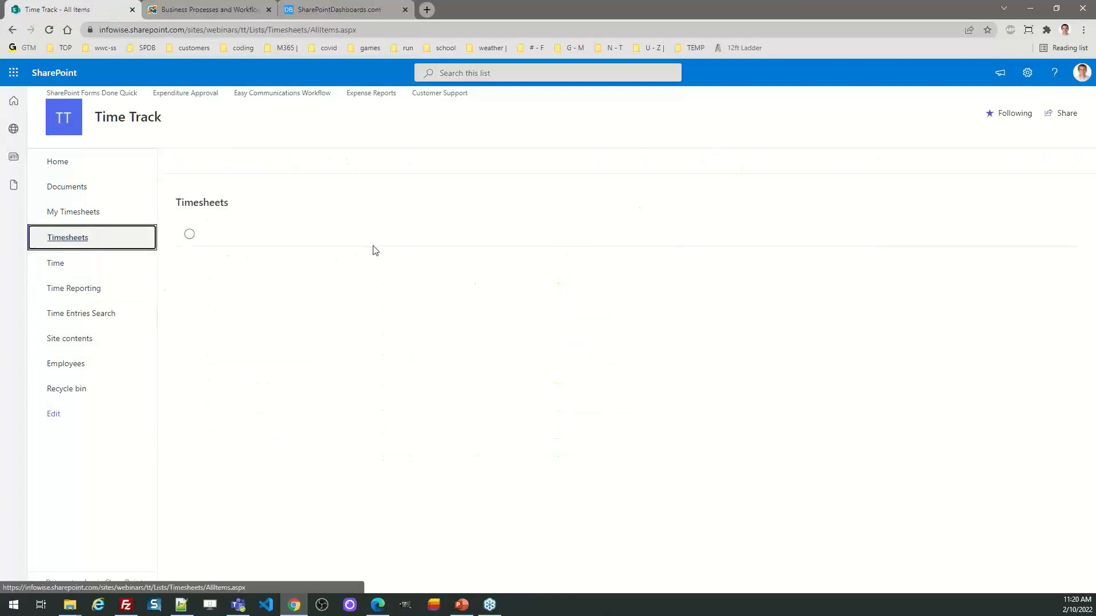
click(720, 163)
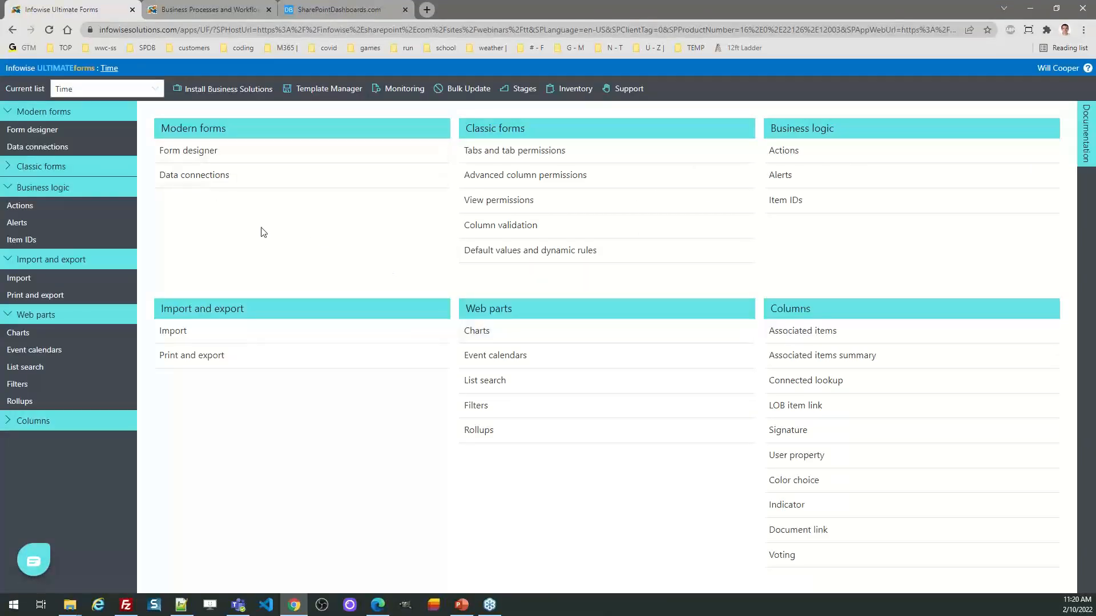
click(192, 153)
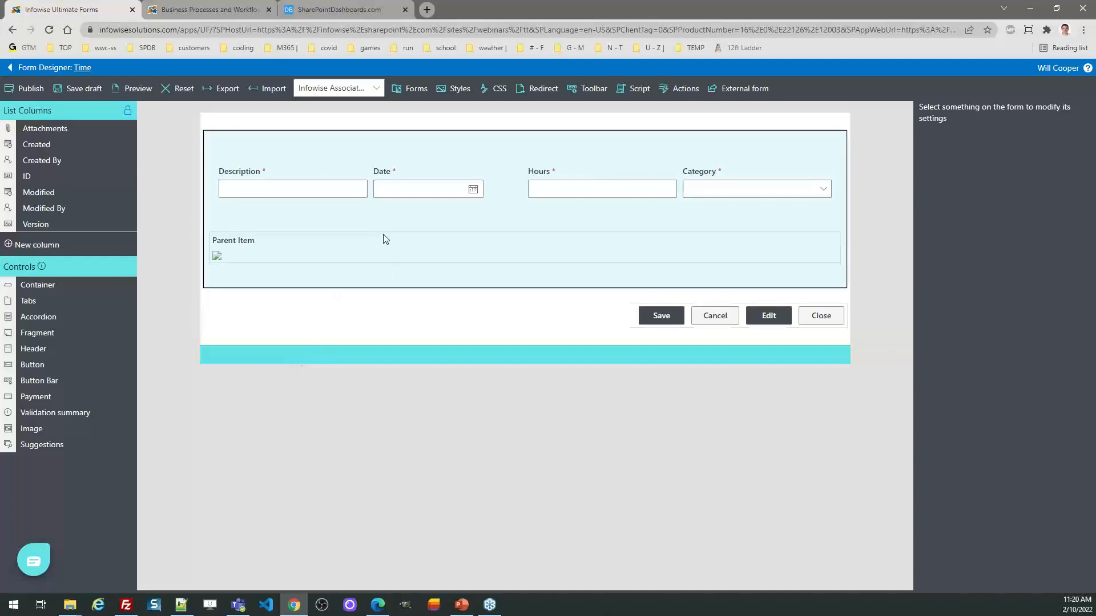
click(10, 67)
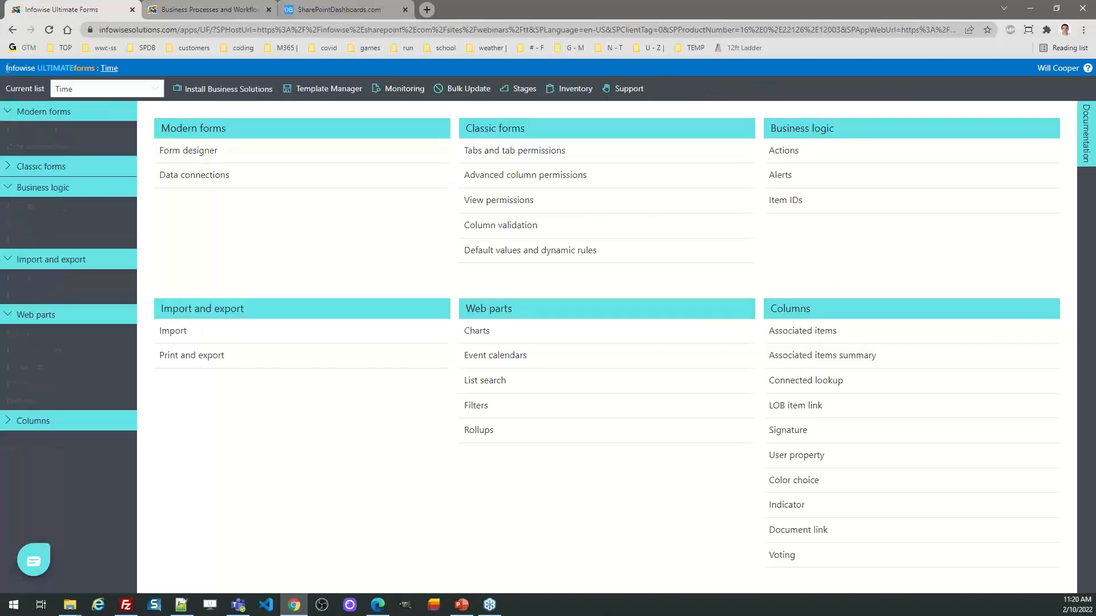
Step: Switch the current list to Timesheets and open its form in the form designer
click(154, 98)
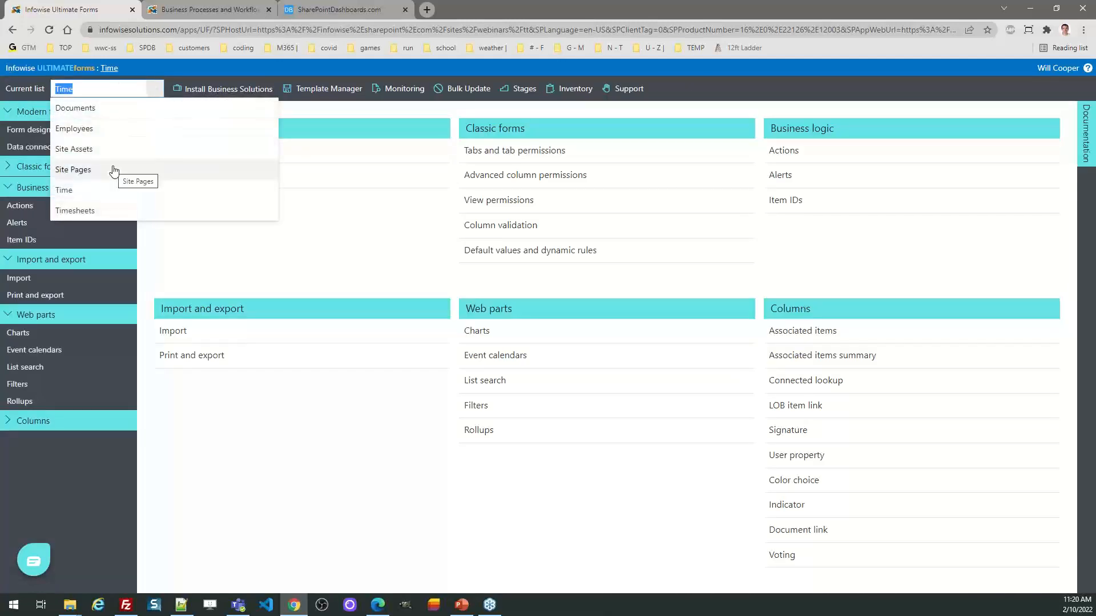
click(108, 209)
click(217, 150)
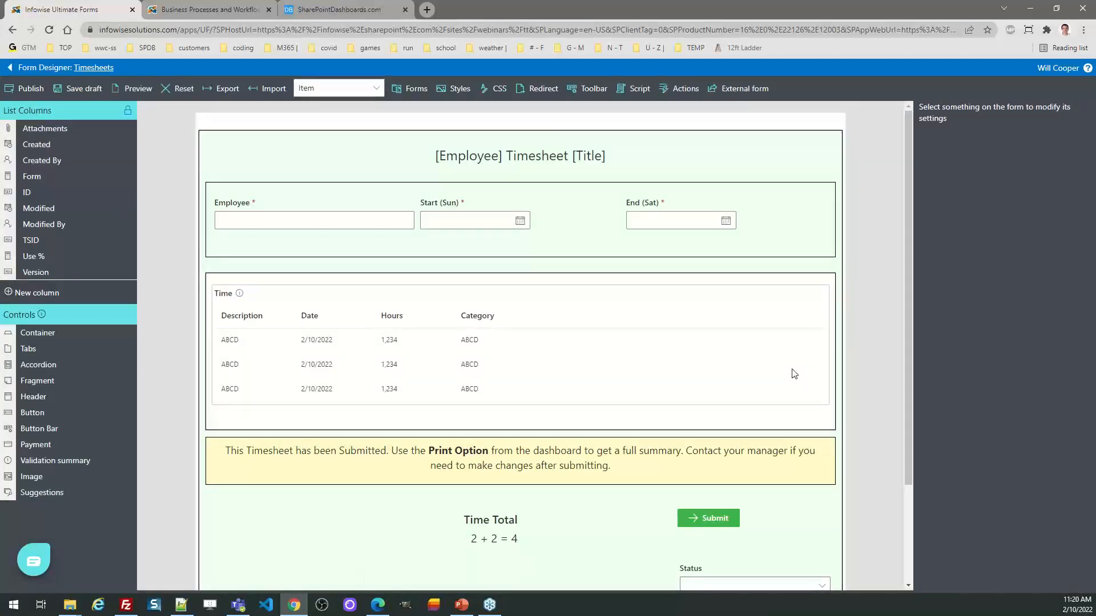
Step: Examine the Employee column's dynamic rule and the Start and End column settings, then leave the form designer
click(299, 216)
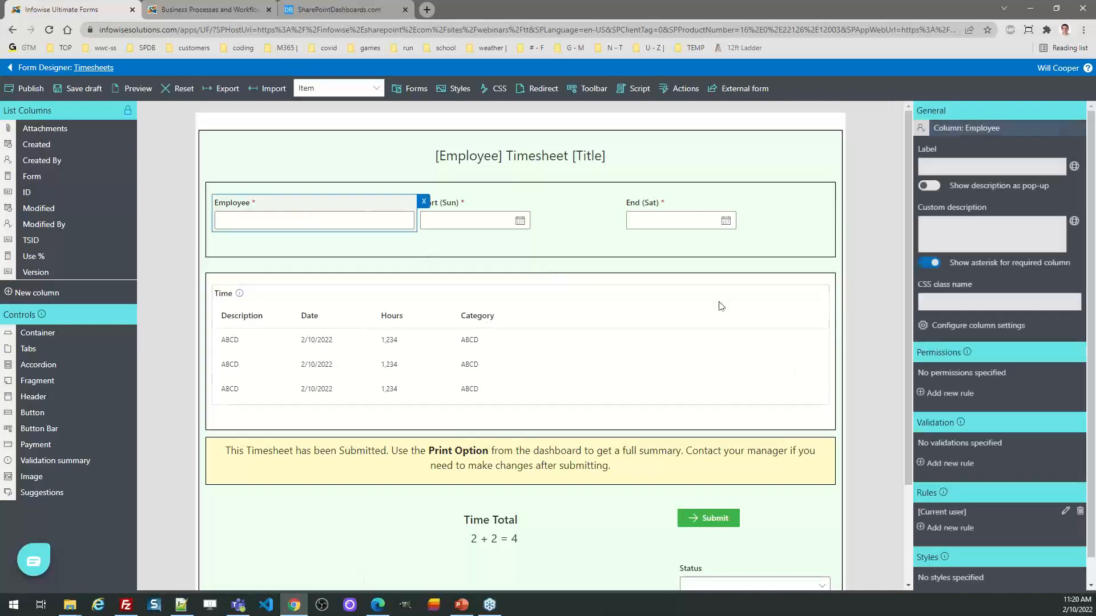
click(1065, 511)
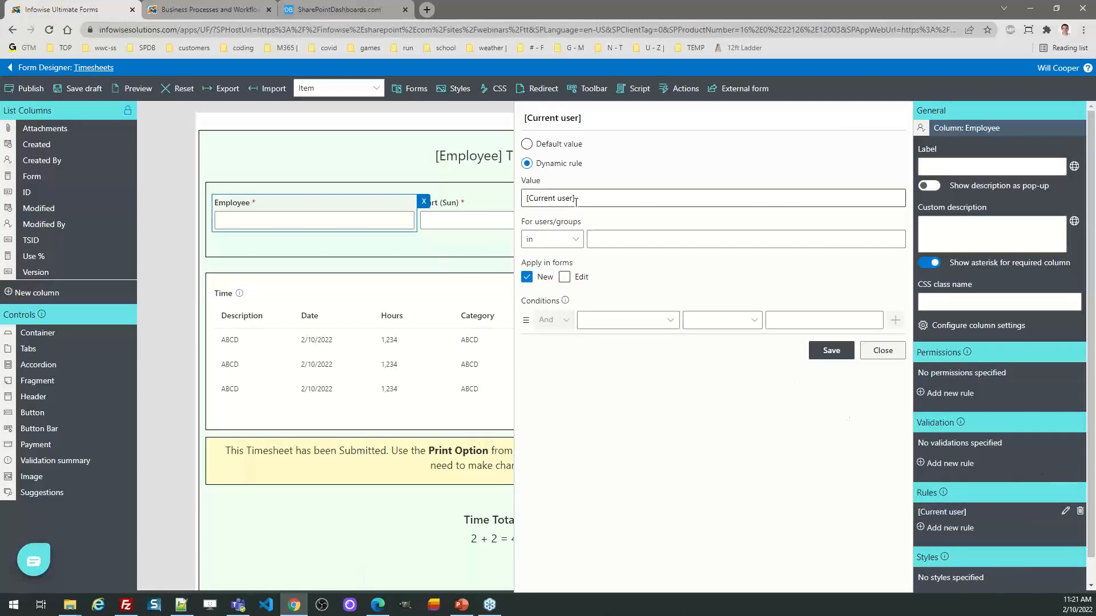
click(877, 350)
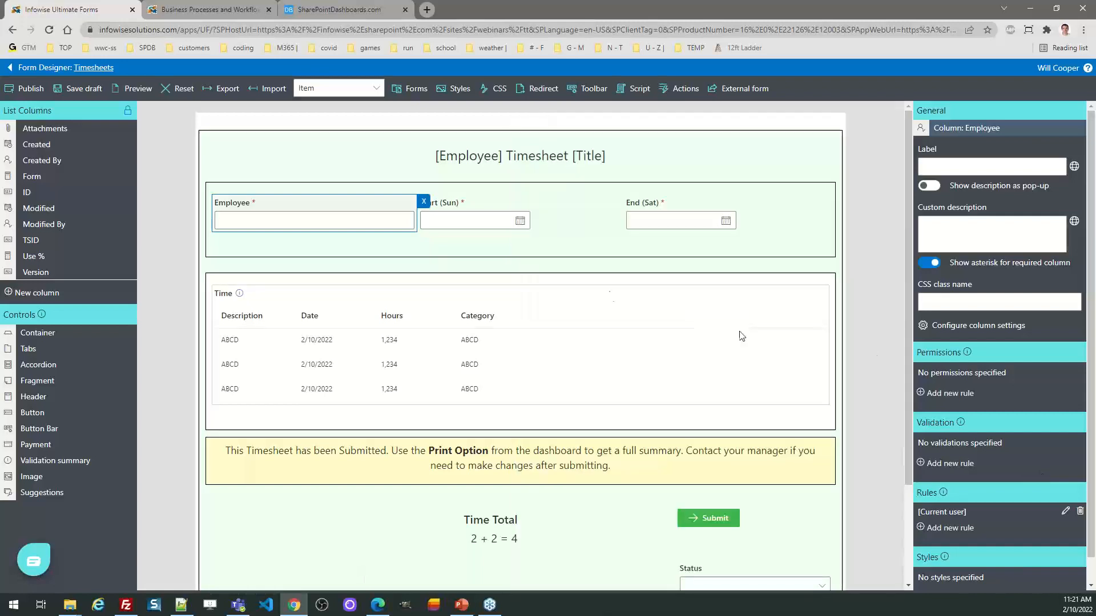
click(447, 222)
click(648, 225)
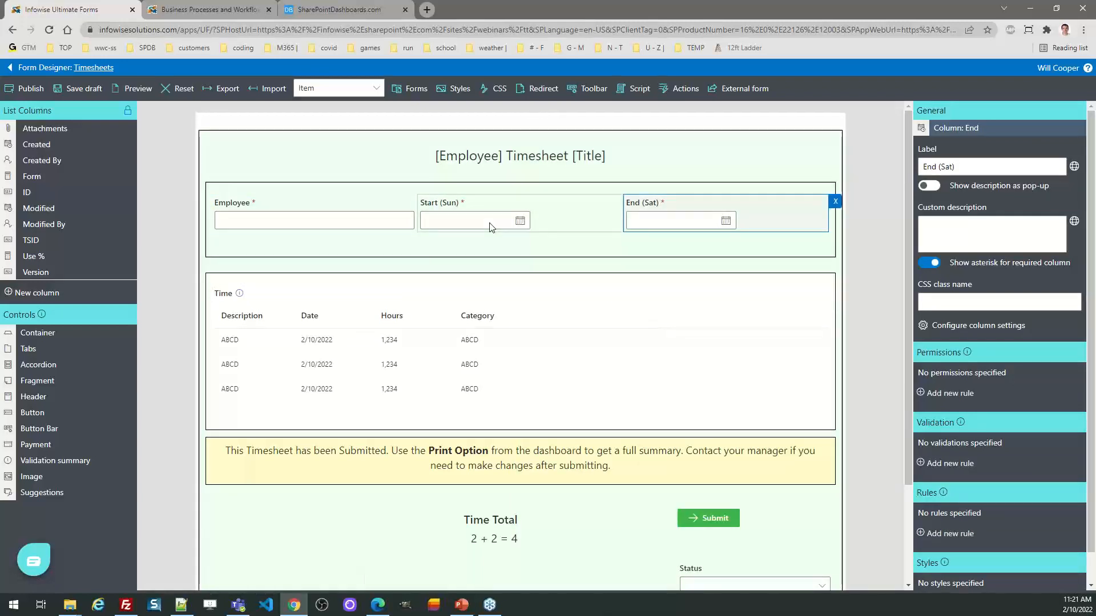
click(12, 69)
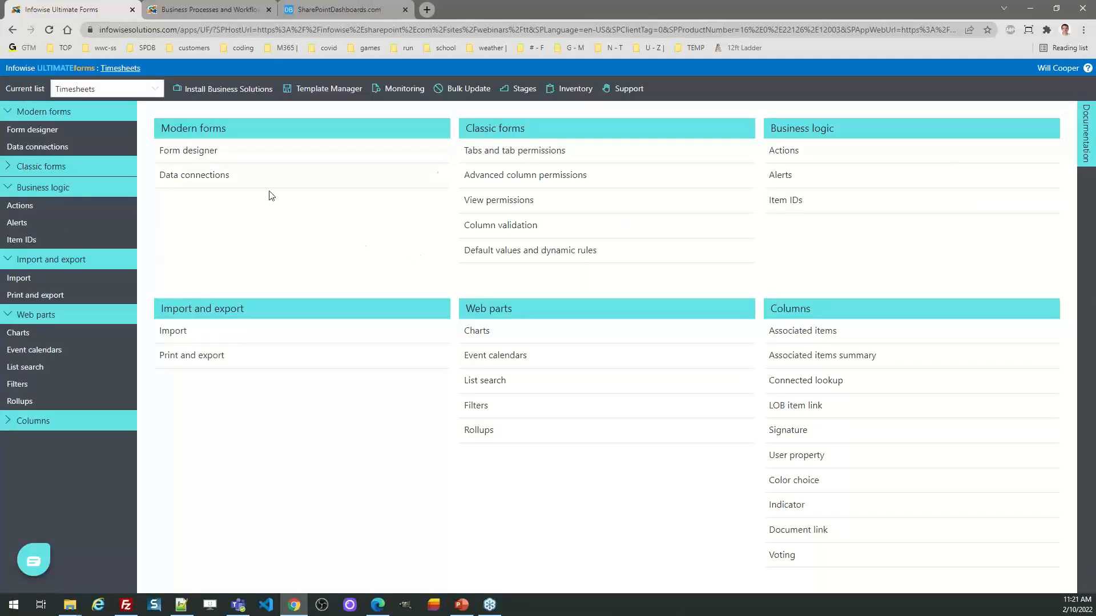
Step: Go to the Employees list and open its Create Weekly Timesheet For Employees action profile from the design options
click(112, 69)
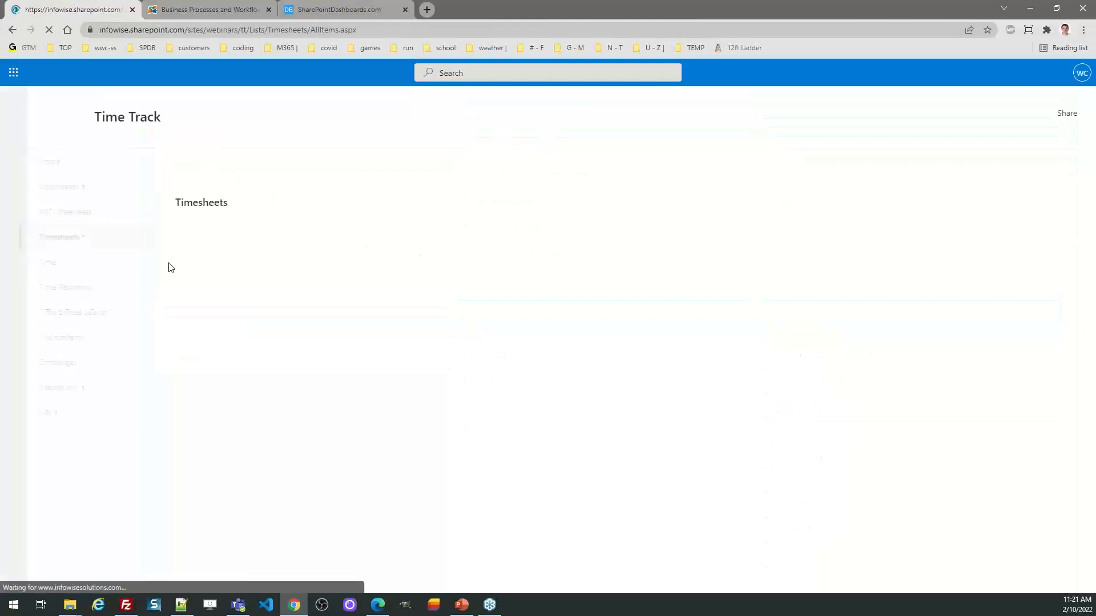
click(73, 368)
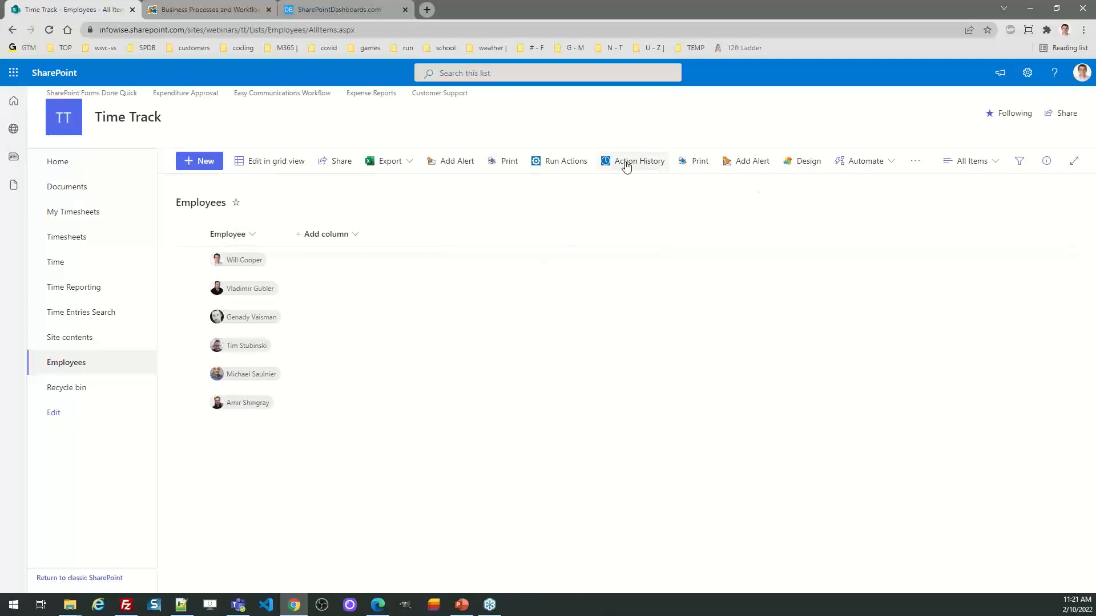
click(785, 166)
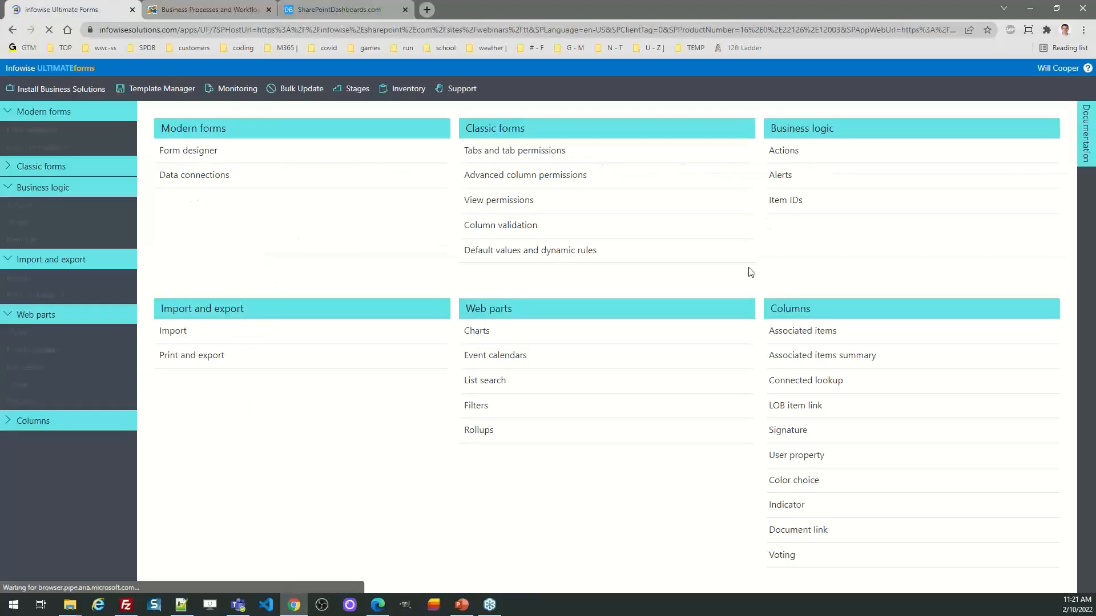
click(784, 153)
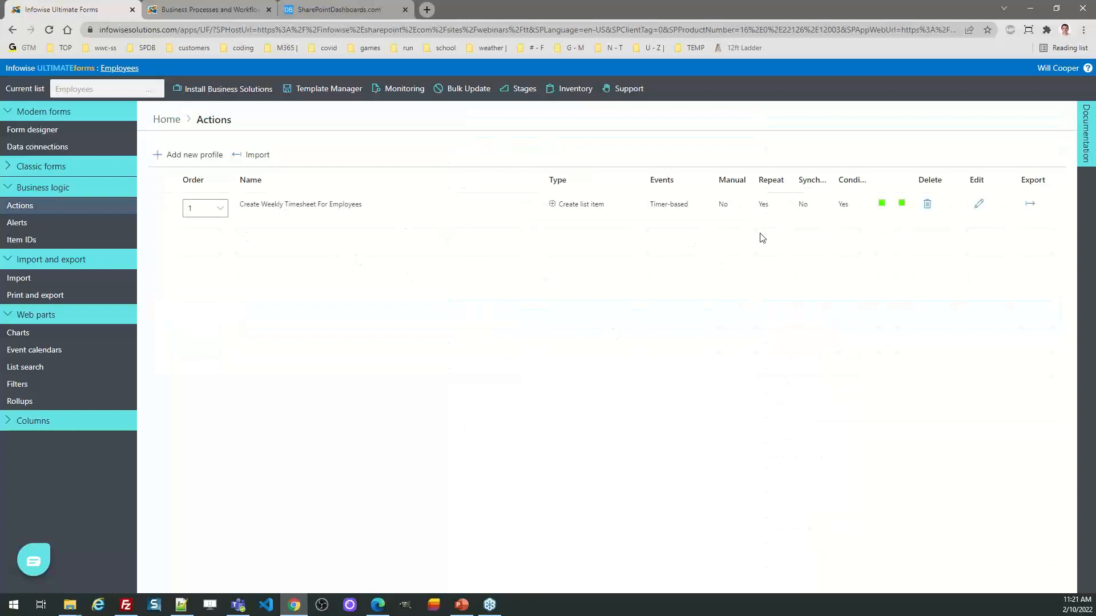
click(978, 204)
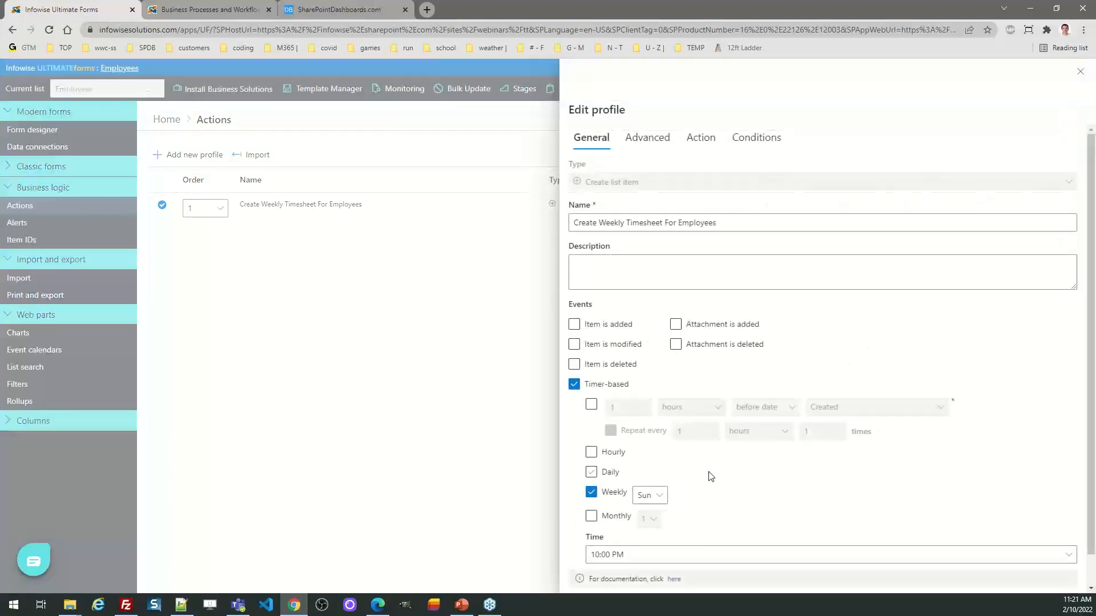
Step: Examine the weekly timesheet action's schedule and the values it sets, including the Start date expression, and close the profile without saving
scroll(708, 475, down, 1)
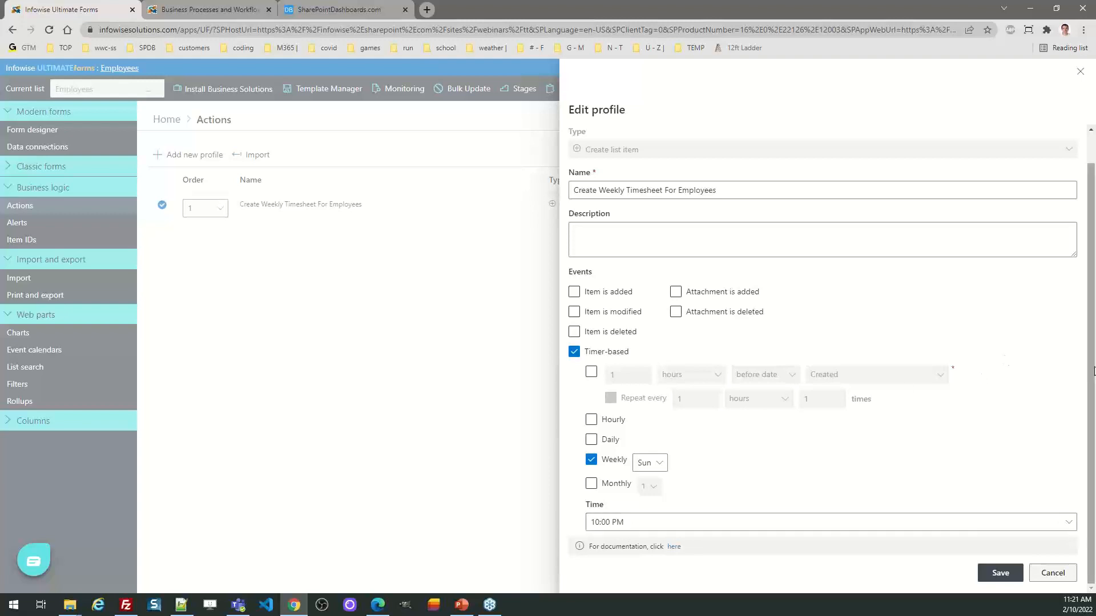
scroll(970, 331, up, 1)
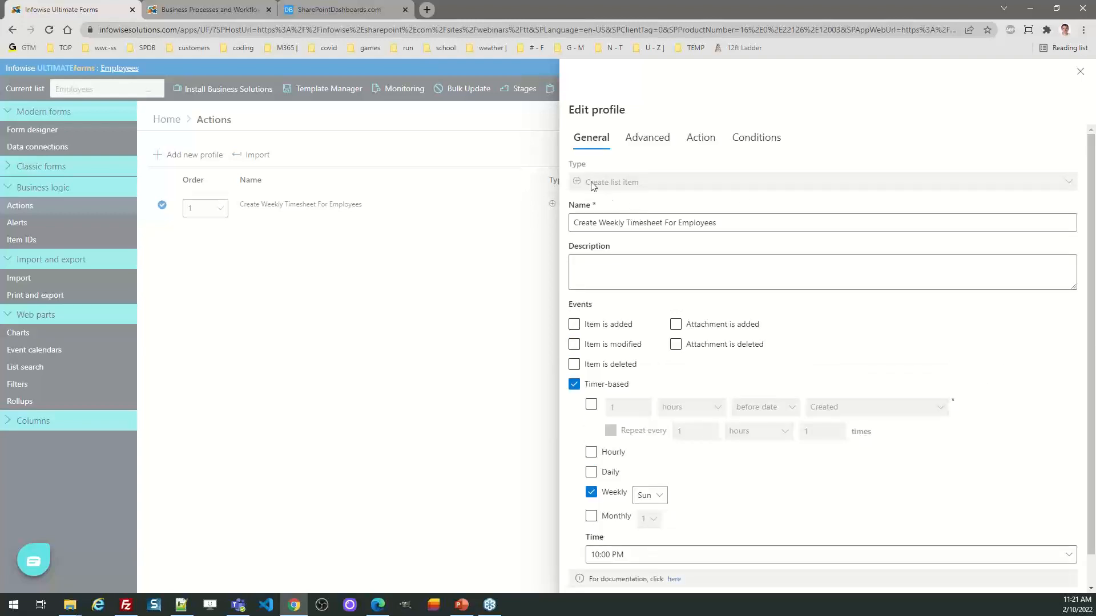
click(713, 141)
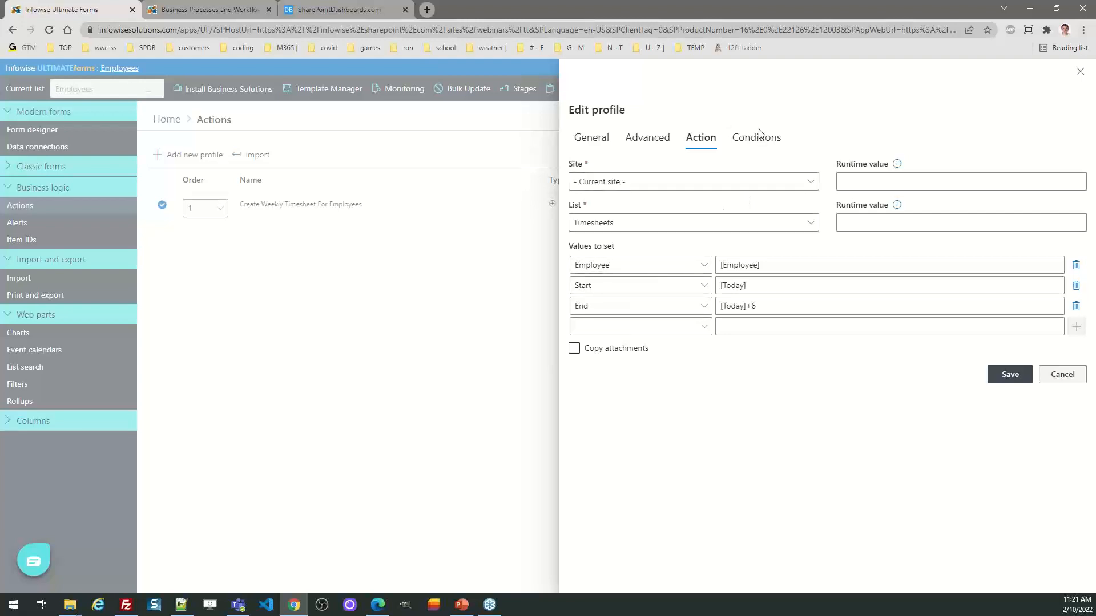
click(590, 139)
click(690, 141)
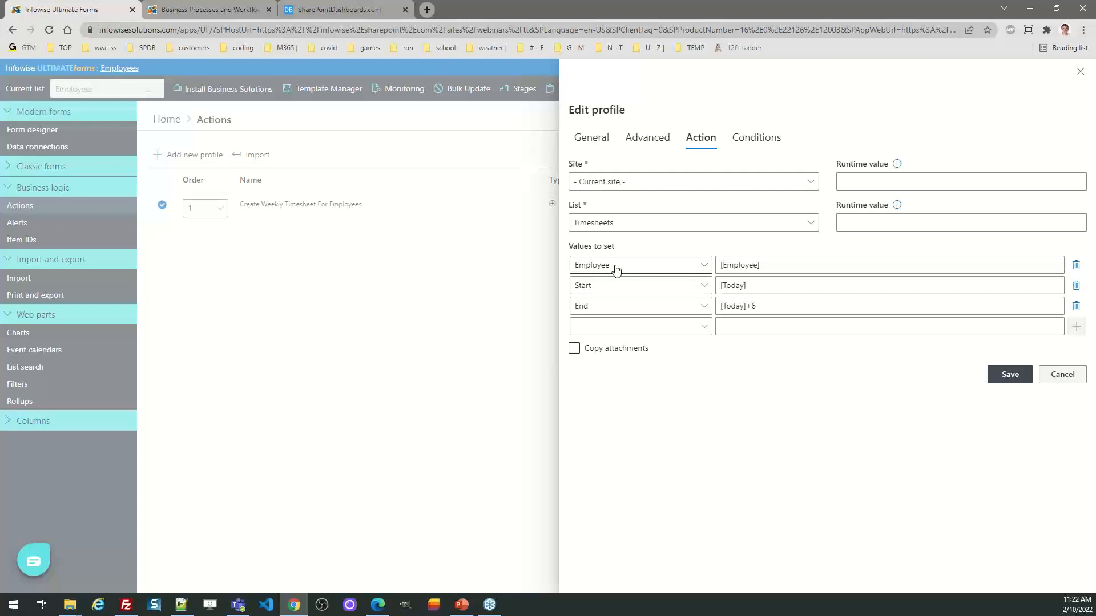
click(762, 287)
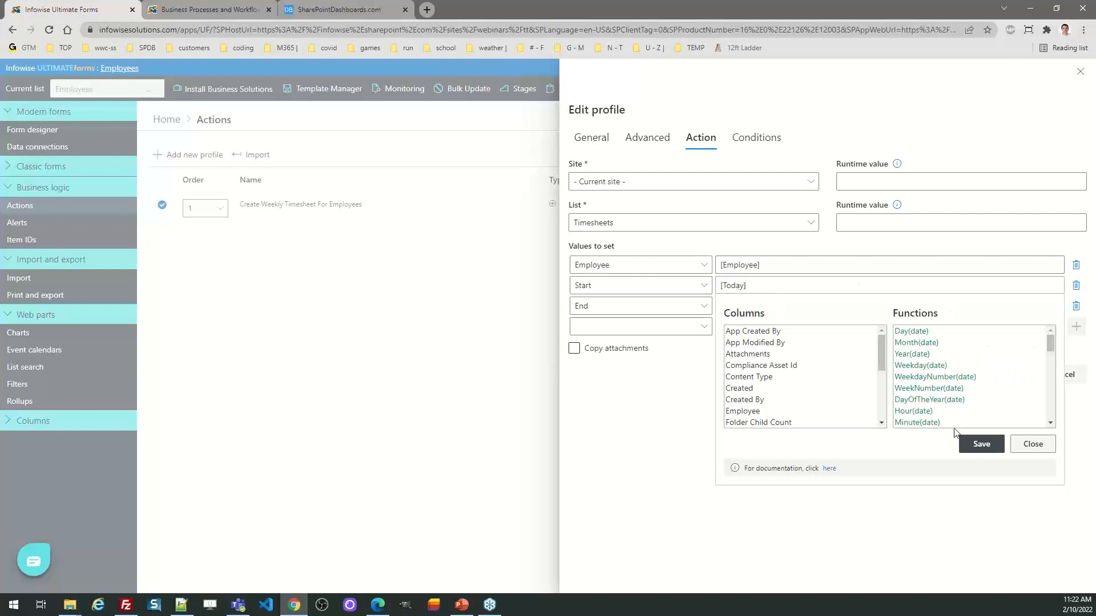
click(1031, 446)
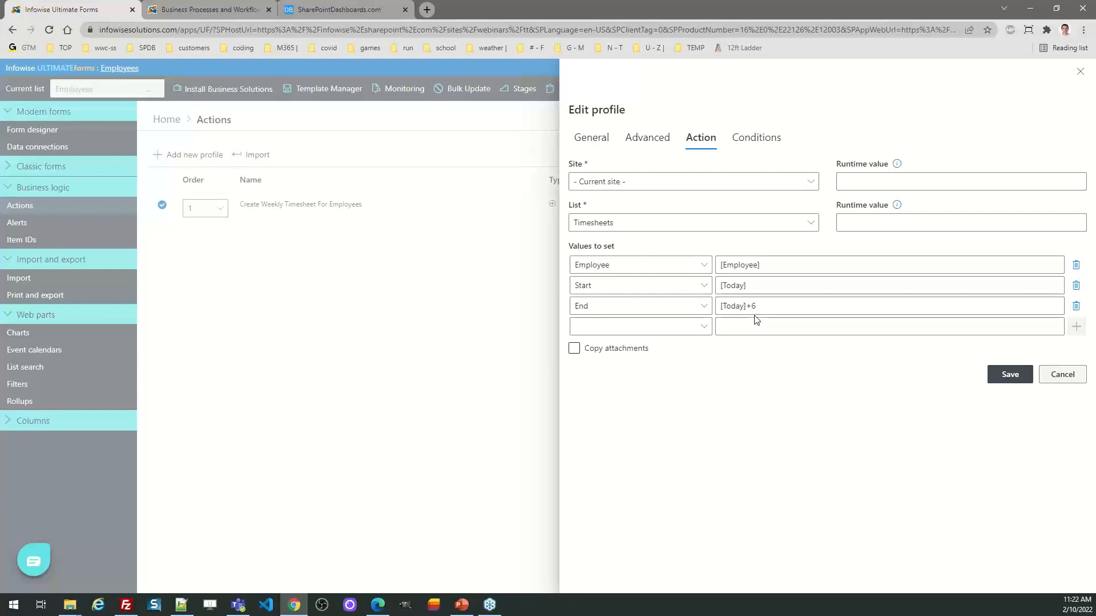
click(1063, 375)
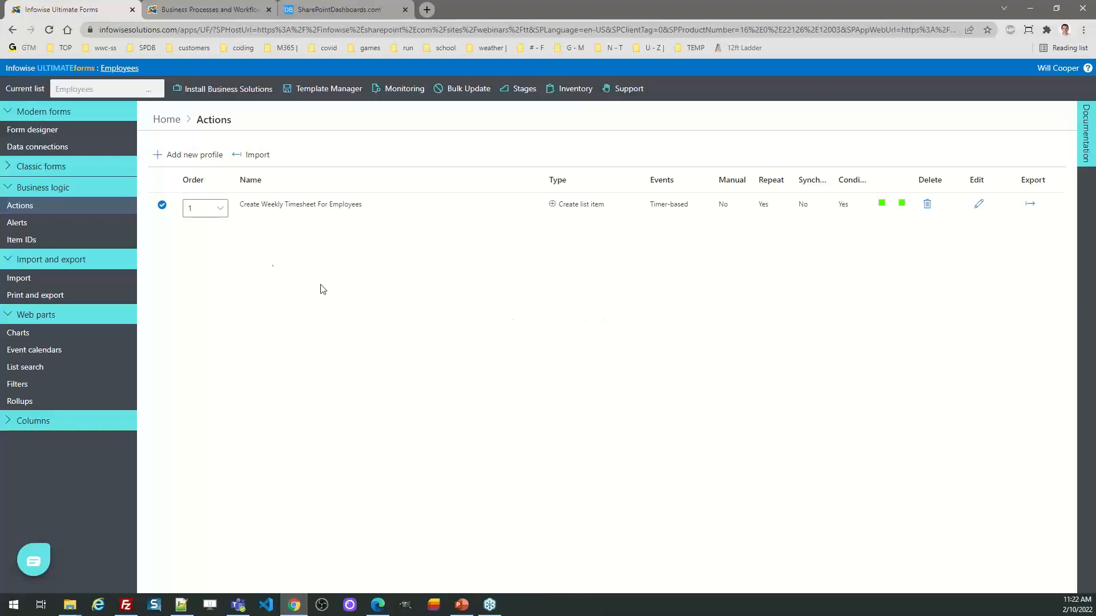
Step: Return to the design home, switch from Employees to the Timesheets list, and reopen its form in the form designer
click(176, 120)
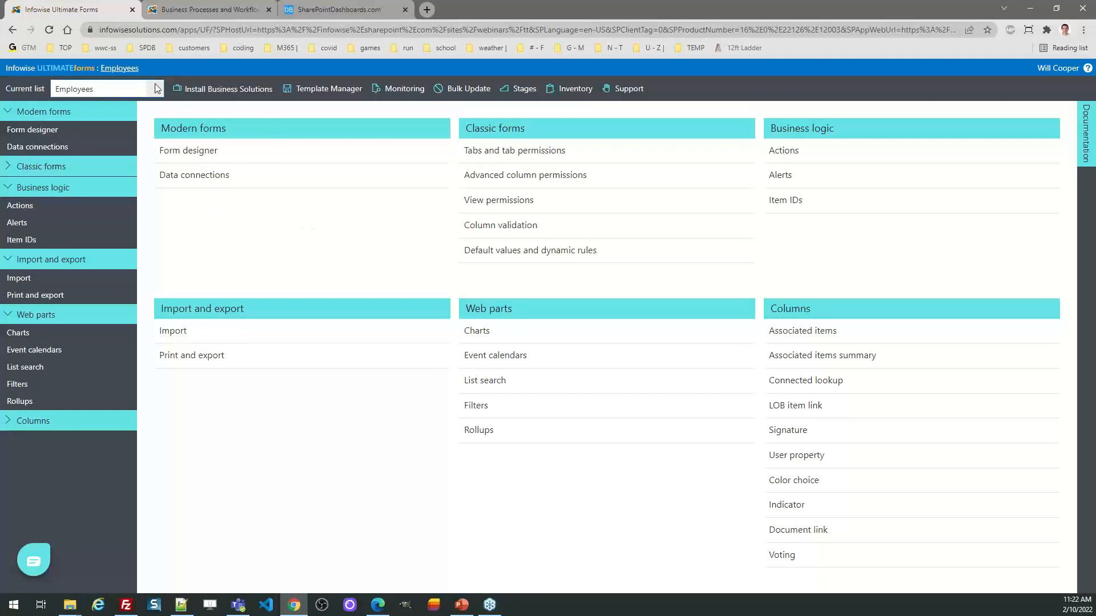
click(114, 89)
click(117, 211)
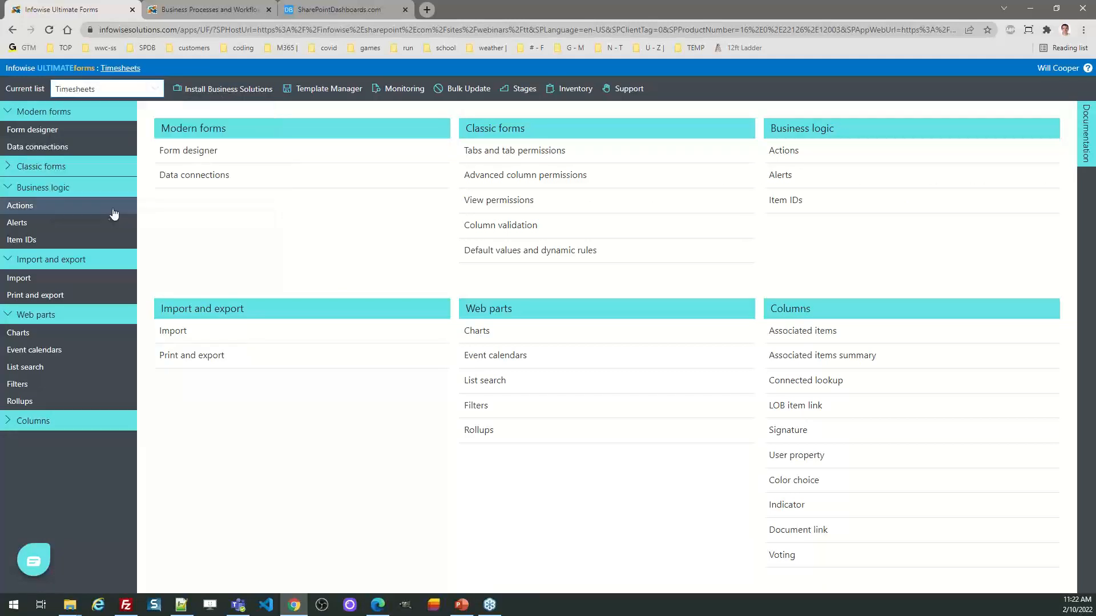
click(200, 153)
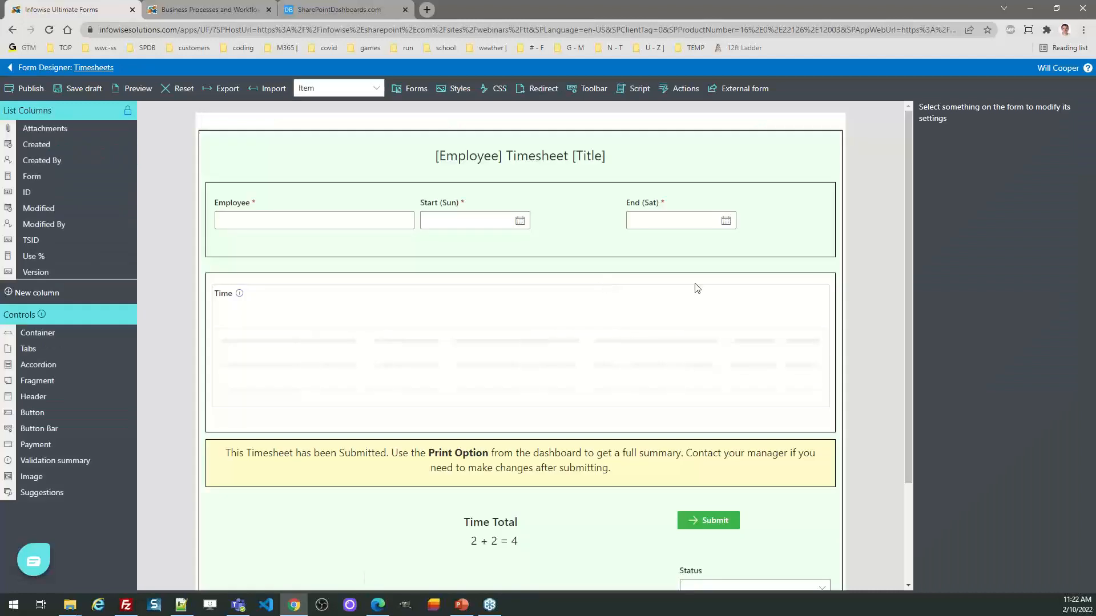
Step: Inspect the background color in Style 1 of the form's outer container and close the style without saving
click(756, 157)
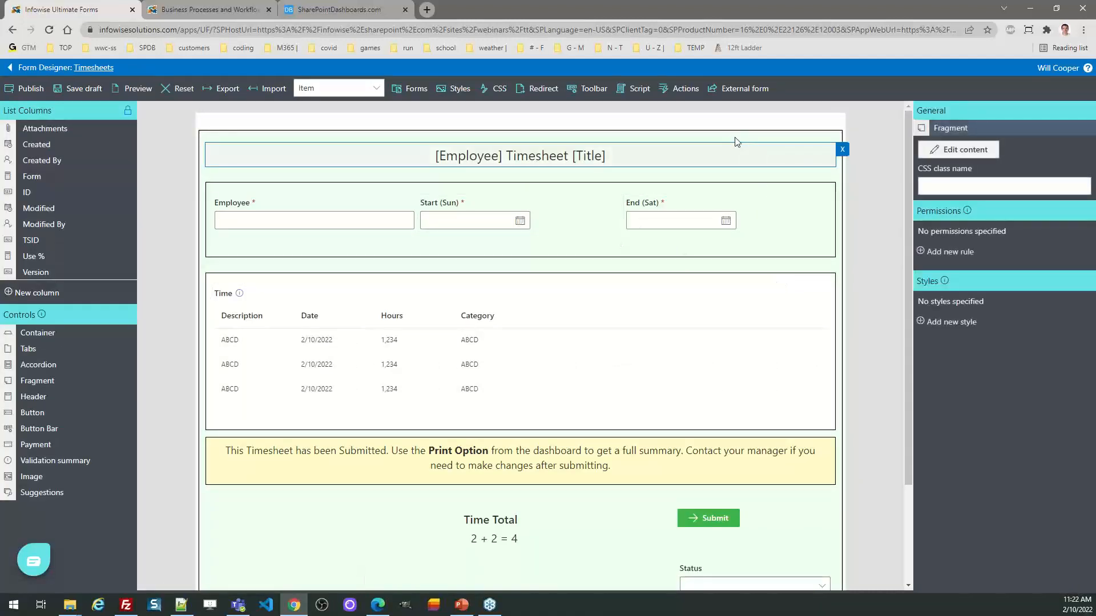
click(804, 174)
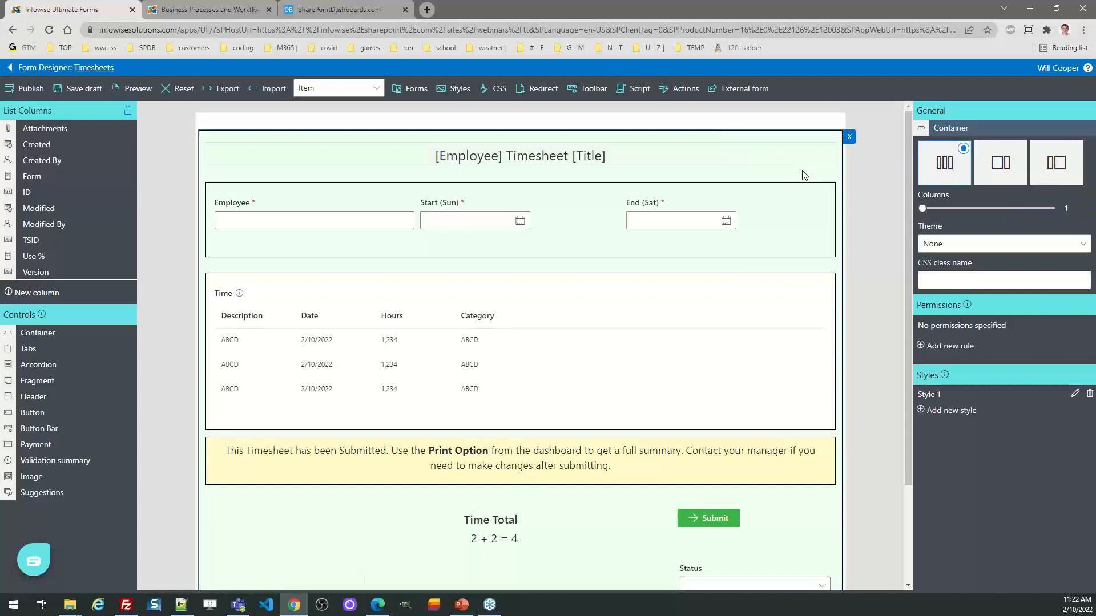
click(1074, 393)
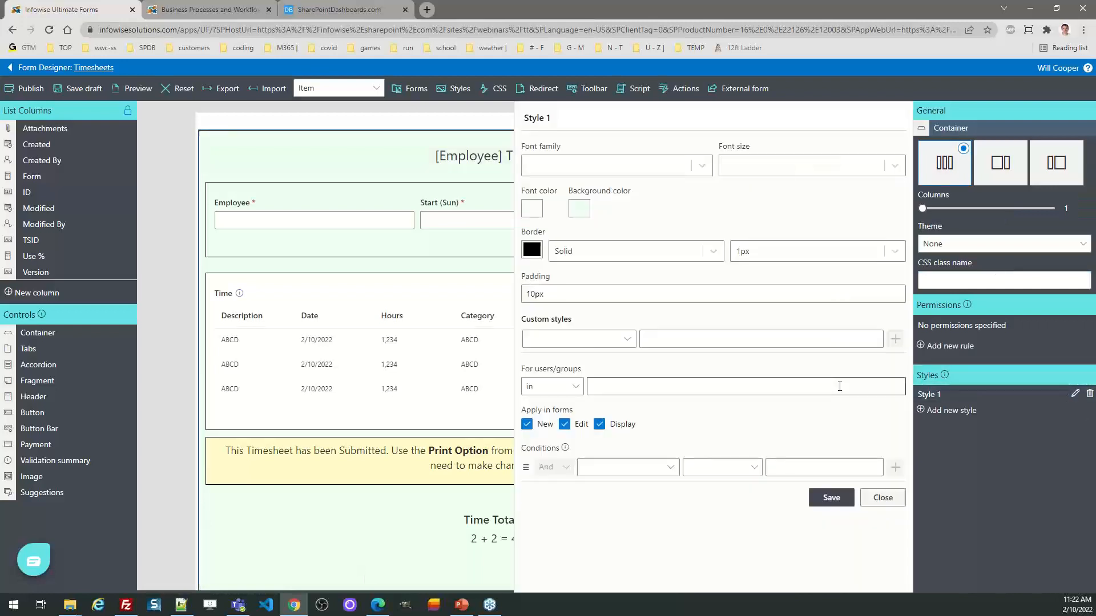
click(590, 211)
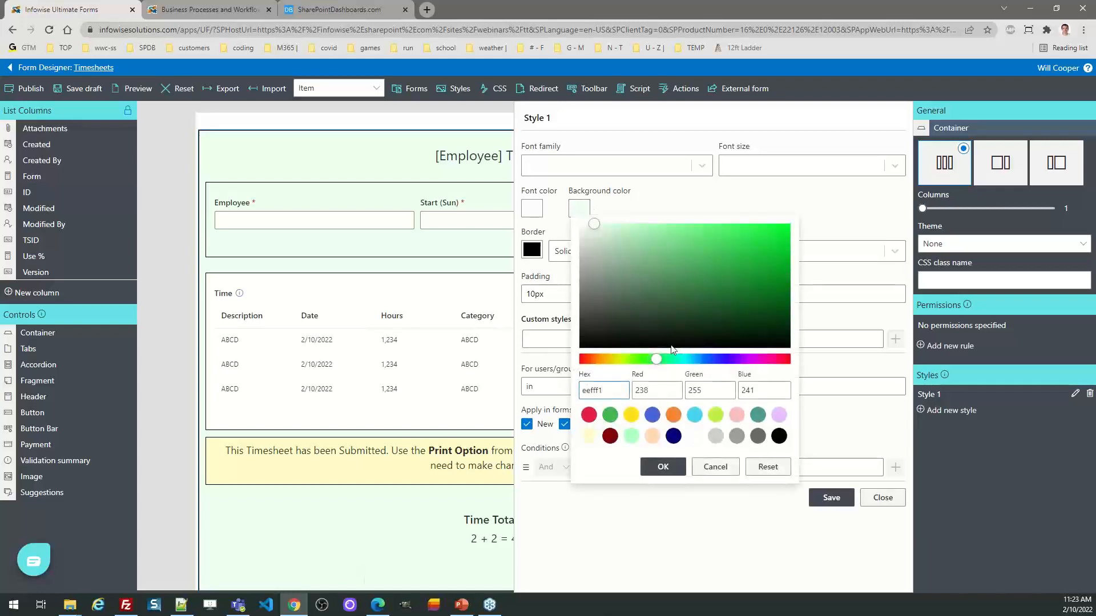
mouse_move(594, 224)
mouse_down()
mouse_move(635, 231)
mouse_move(599, 223)
mouse_up()
click(720, 468)
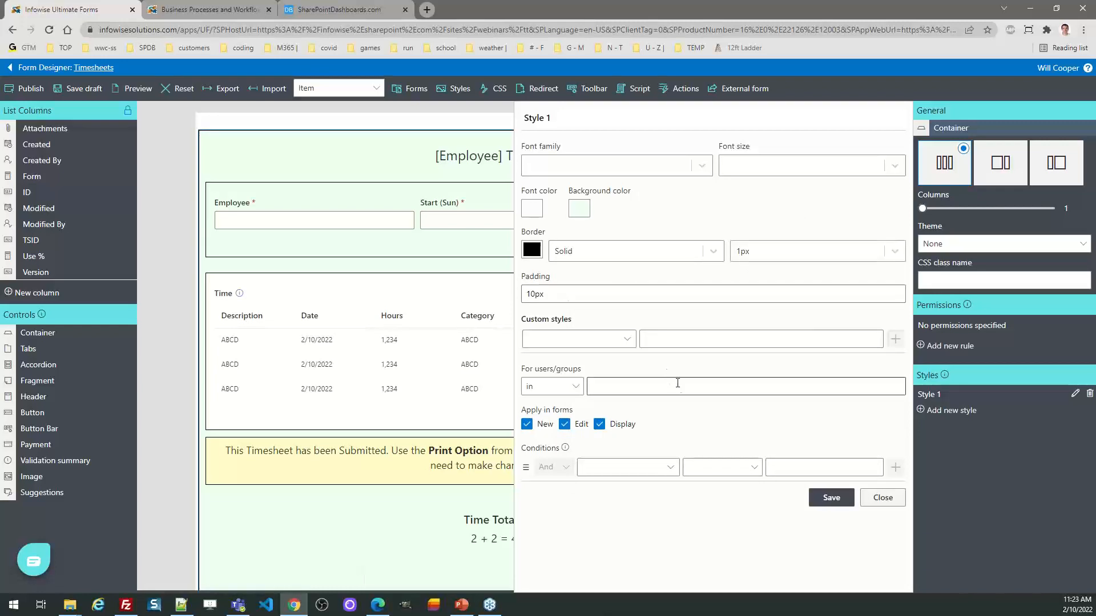
click(899, 506)
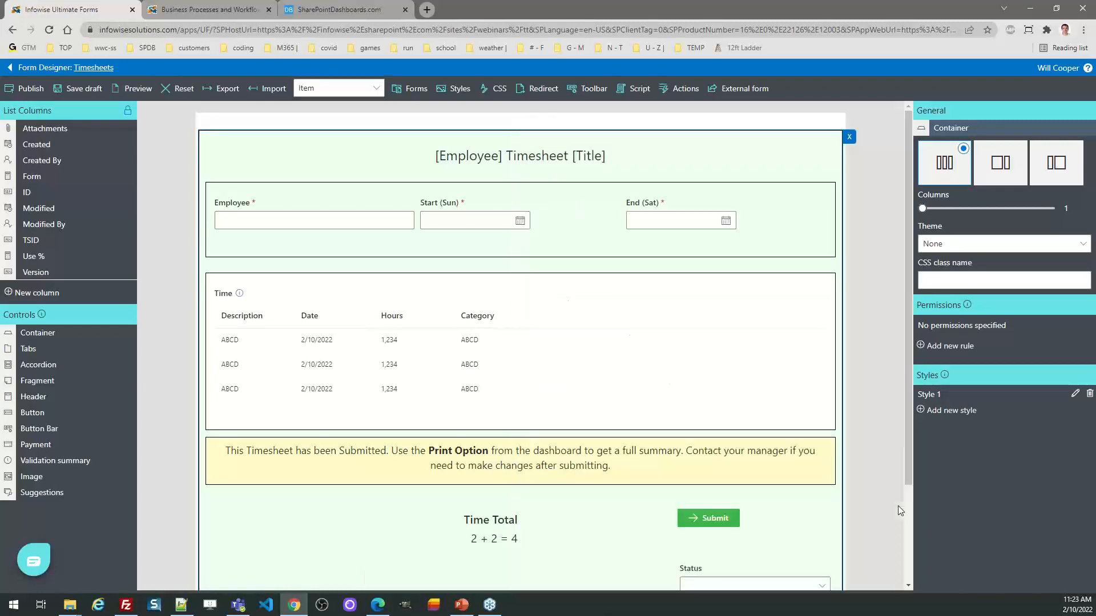
Step: Examine the column count setting of the container holding the Employee, Start and End fields
click(601, 246)
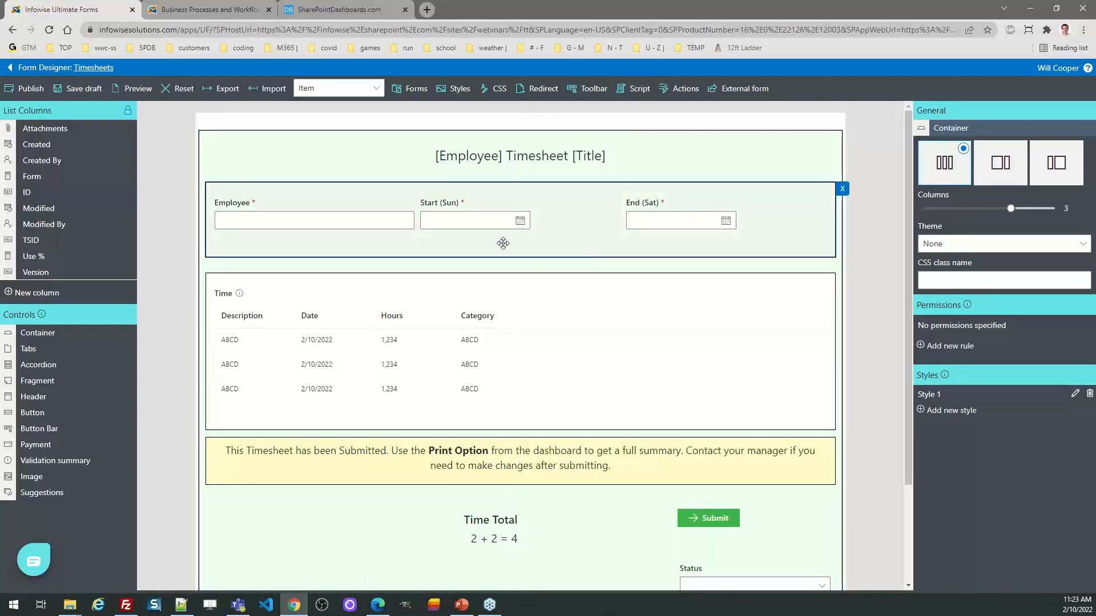
mouse_move(1011, 208)
mouse_down()
mouse_move(923, 216)
mouse_move(1003, 219)
mouse_up()
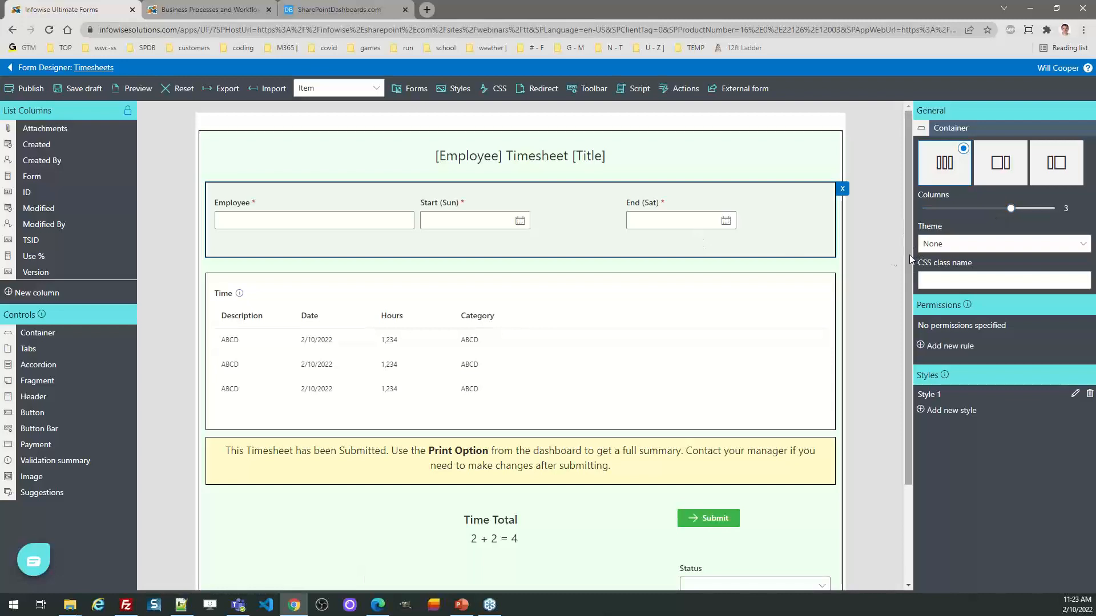
Step: Review the Time column's custom description and its container's "Write if Status Not Submitted" and "Hide if Status Submitted" permission rules, closing them without saving
click(245, 299)
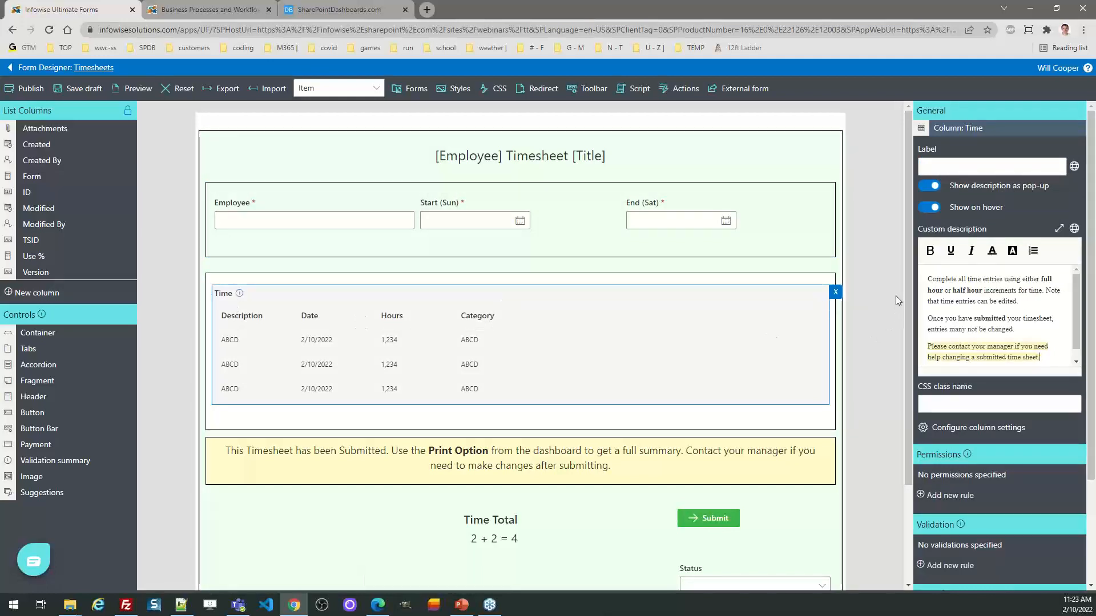
drag(907, 296, 909, 326)
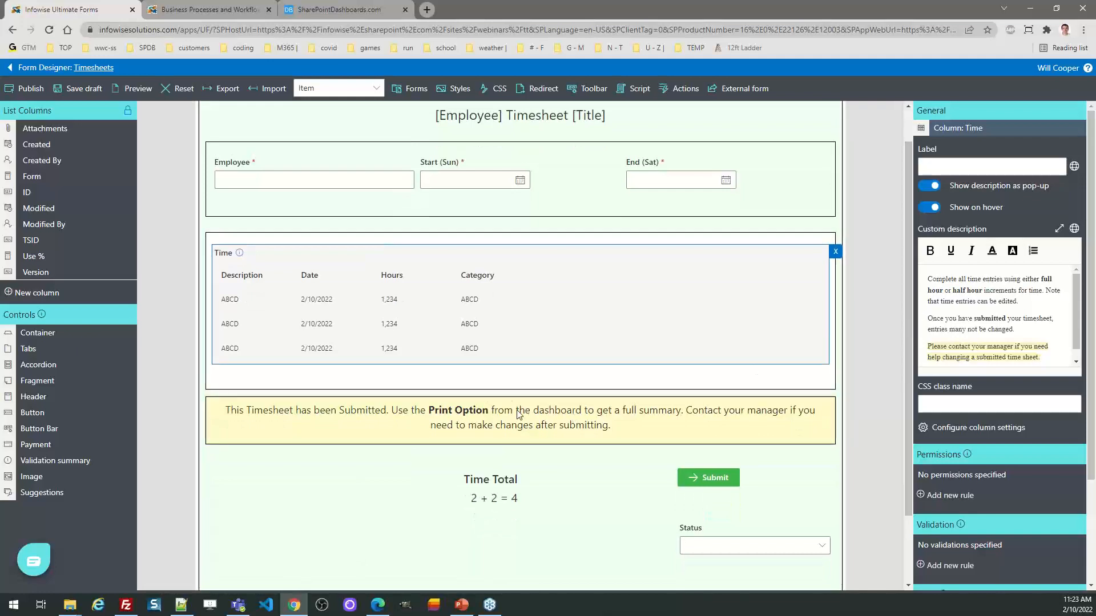
click(512, 378)
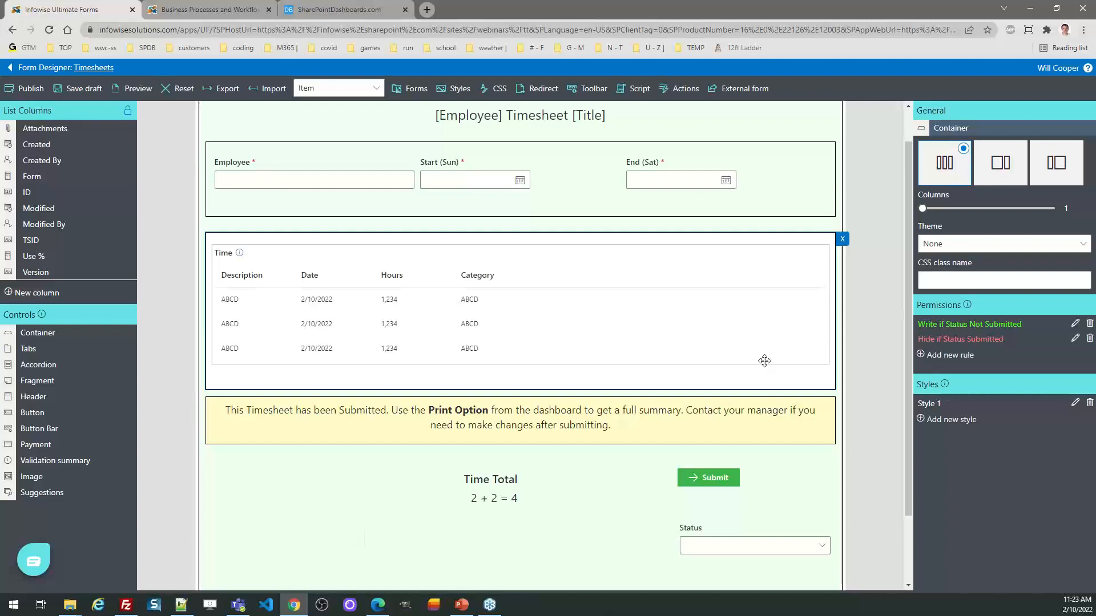
click(1074, 324)
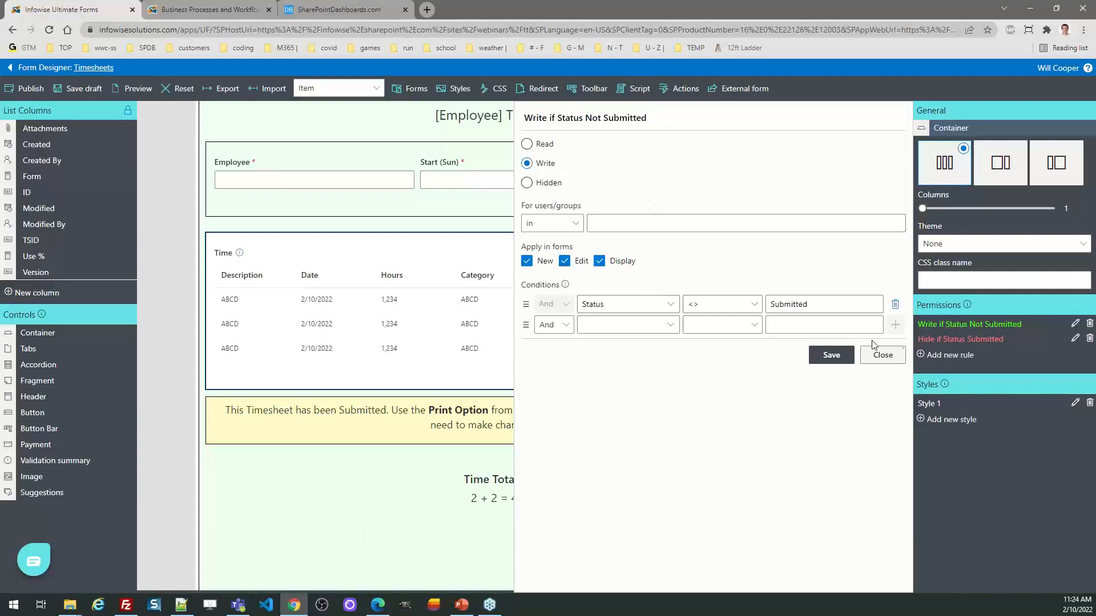
click(887, 355)
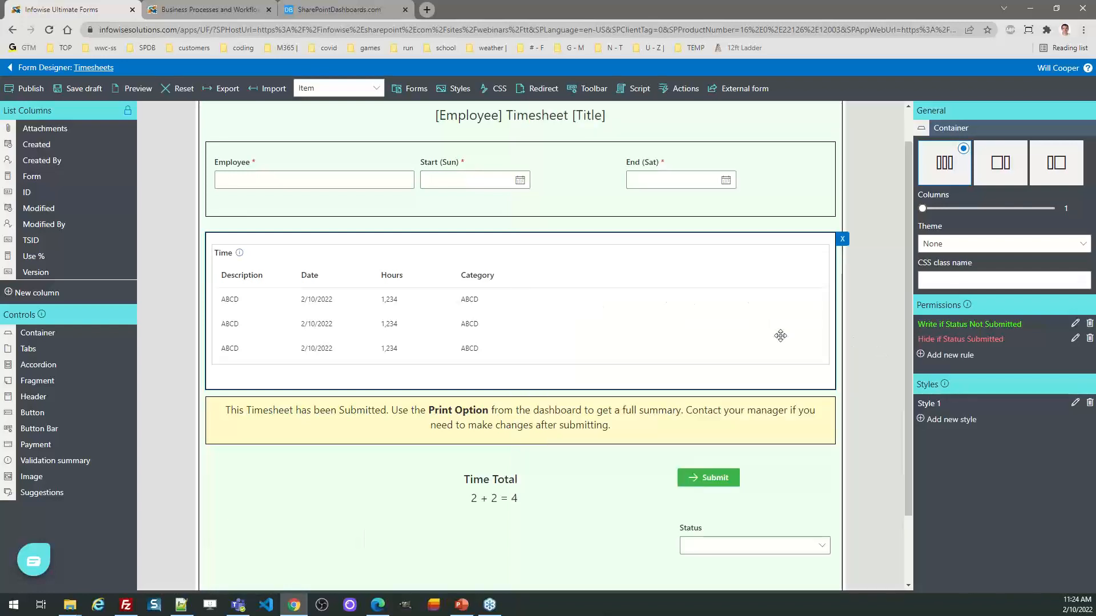
click(1074, 339)
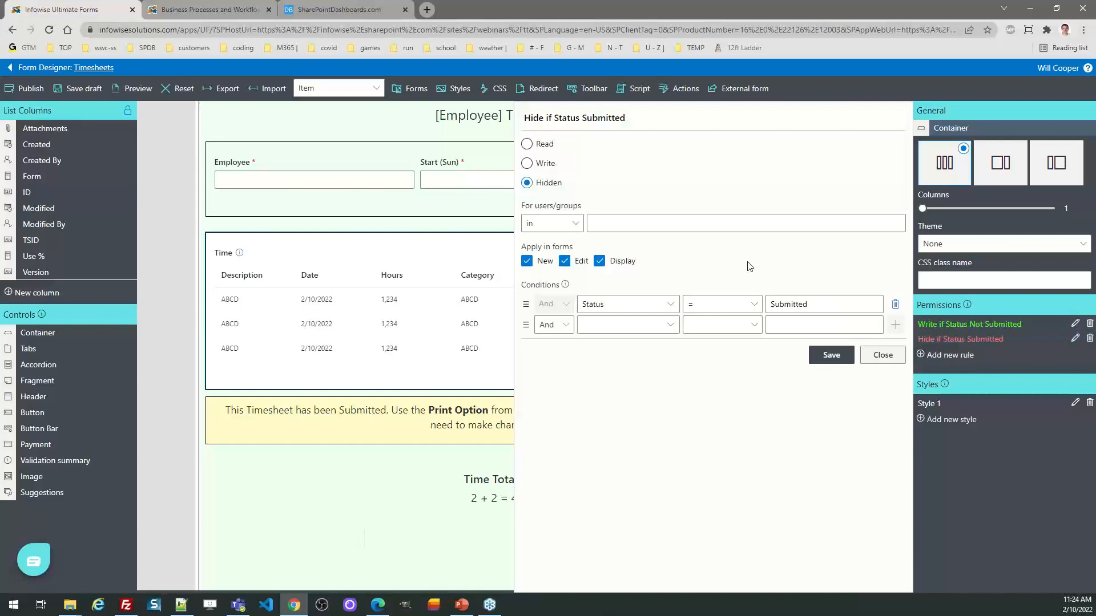
click(895, 356)
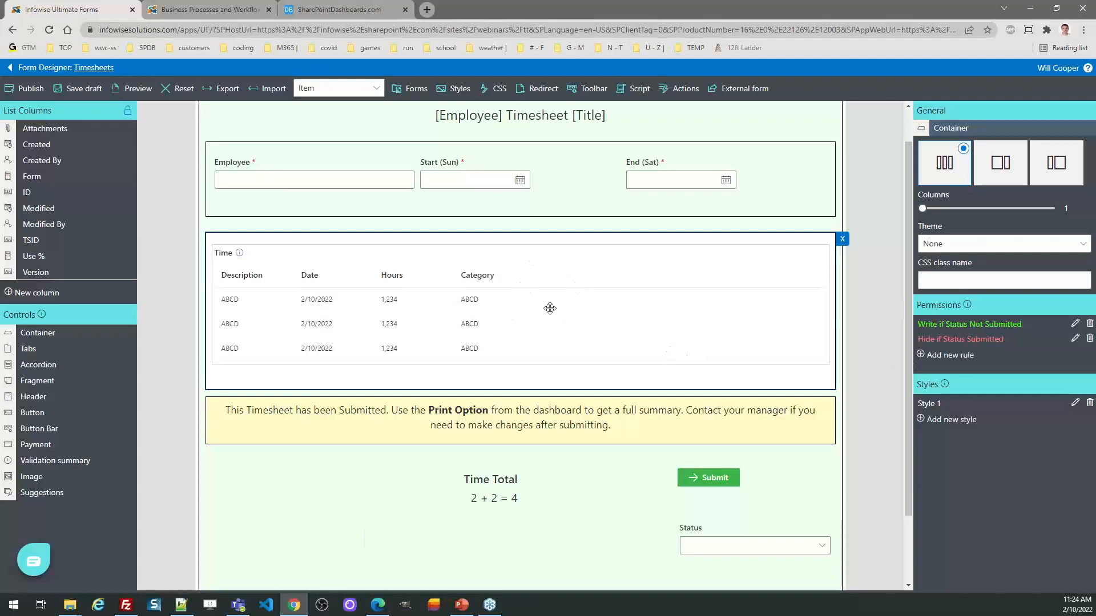
Step: Inspect the content of the yellow fragment holding the submitted-timesheet notice and close the content editor
click(591, 420)
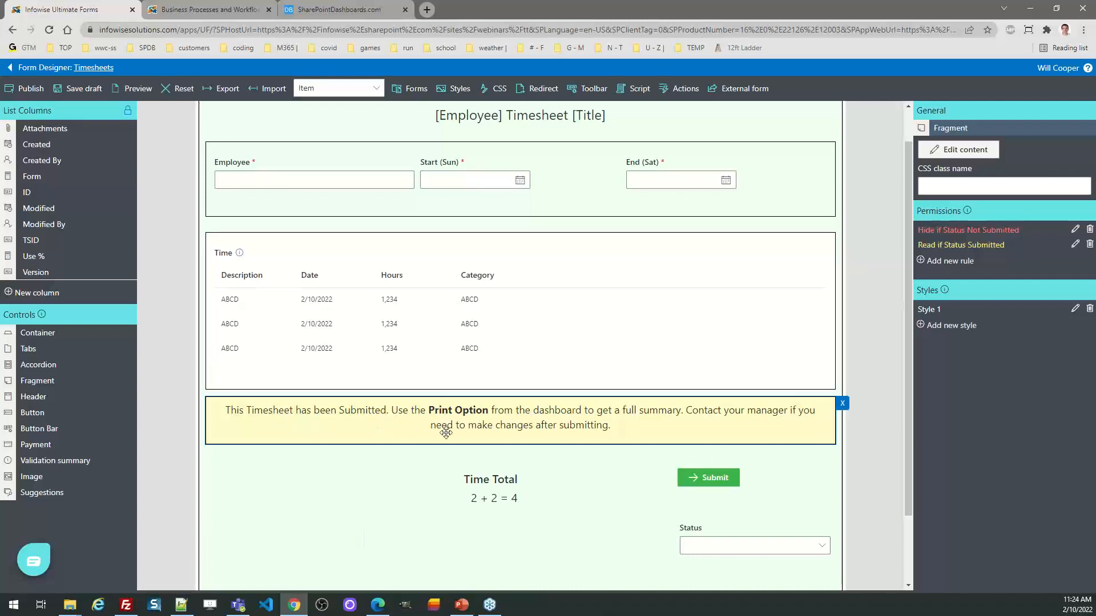
click(965, 149)
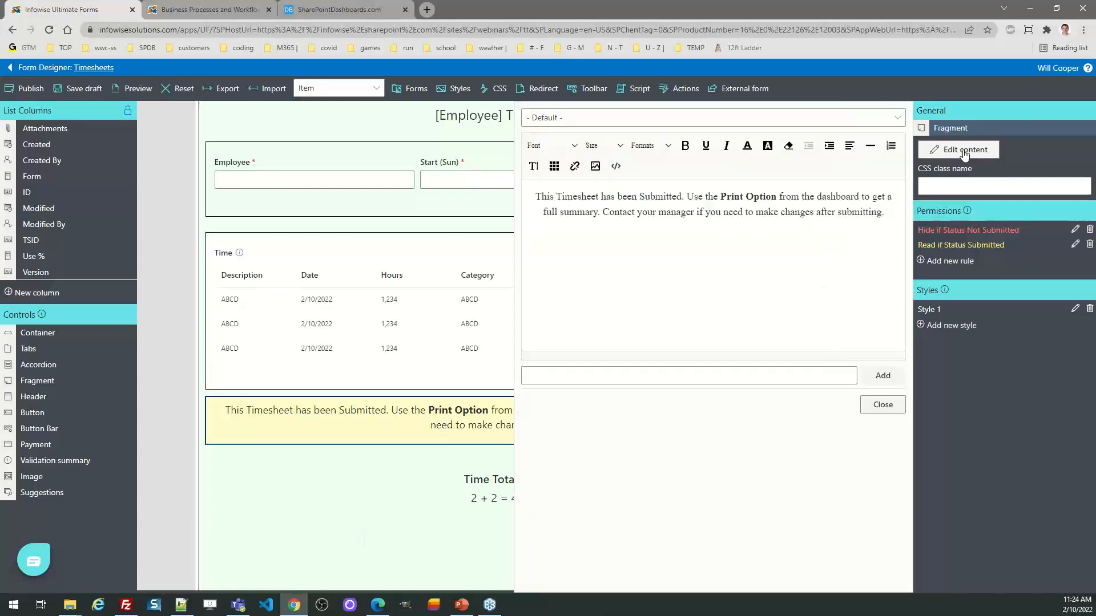
click(901, 408)
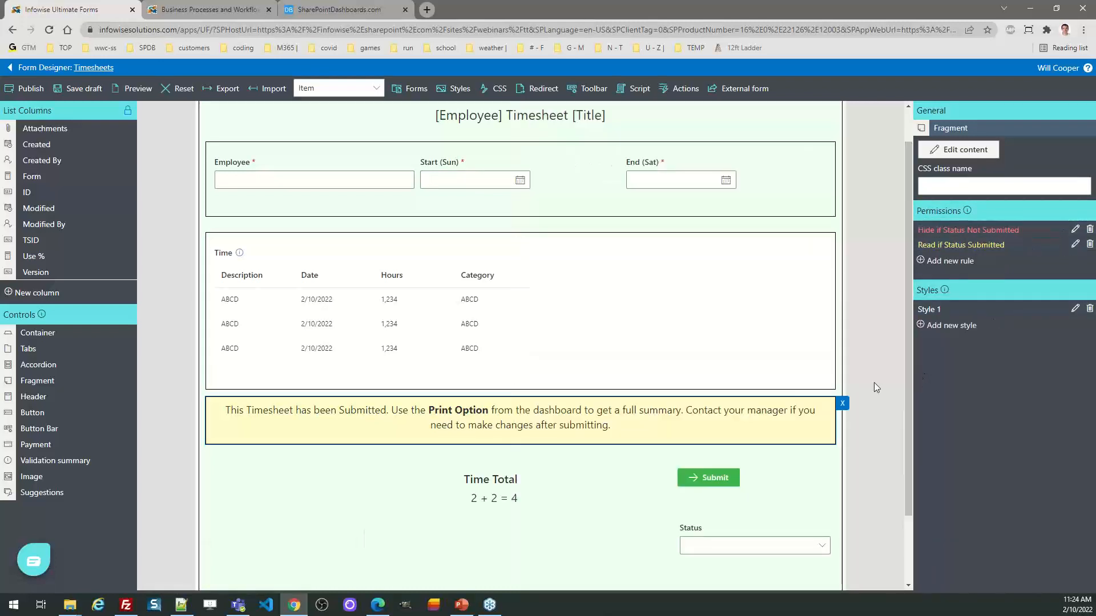
drag(906, 402, 899, 342)
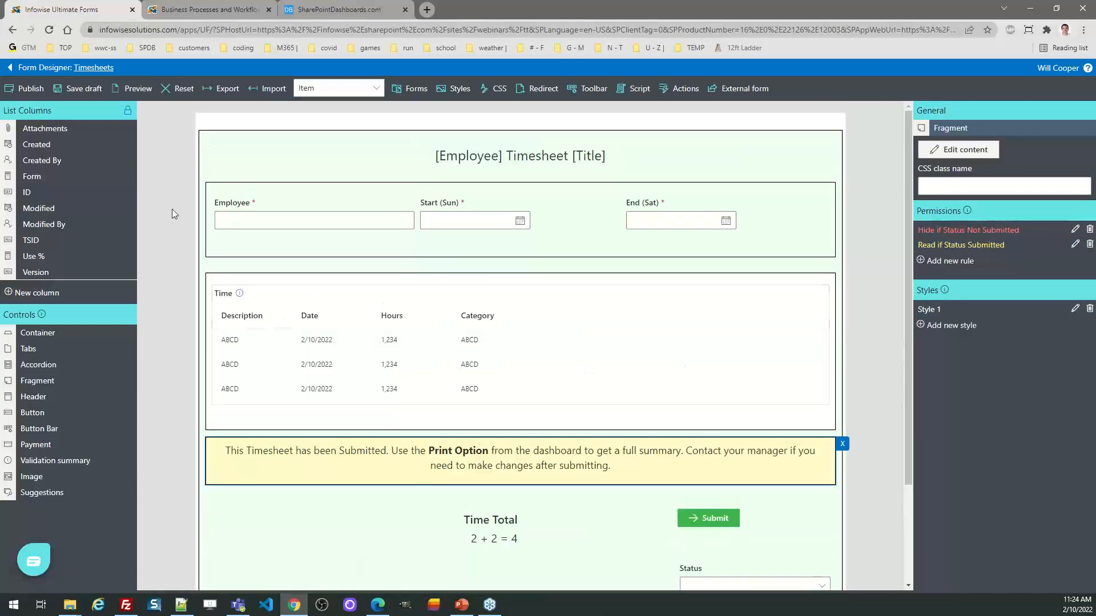
Step: Leave the form designer without saving, view timesheet TS.1000 with its Time field hint, and cancel the form
click(57, 68)
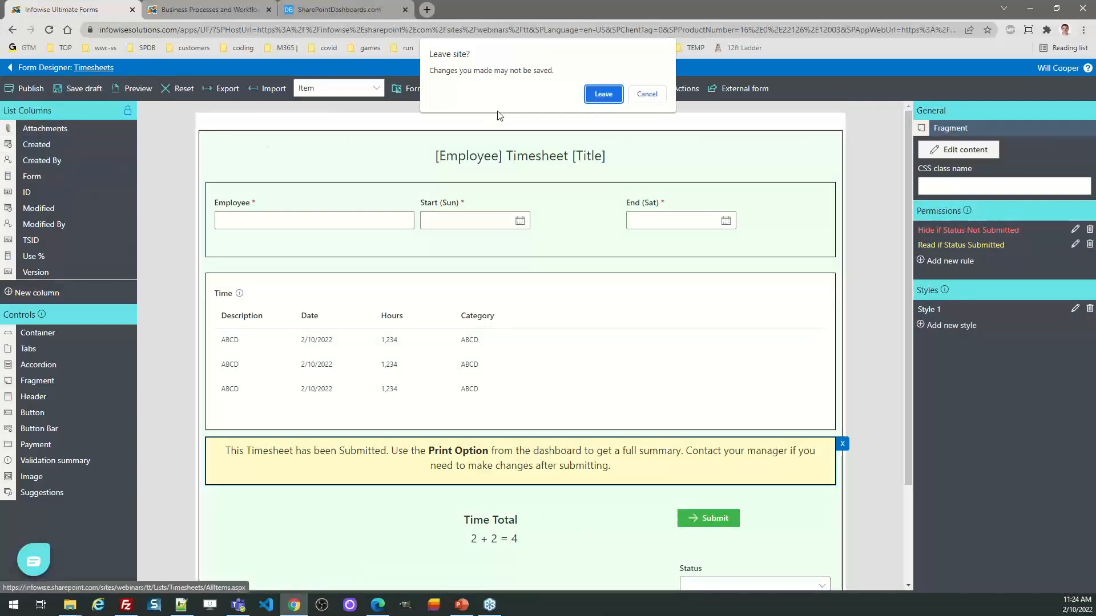
click(603, 94)
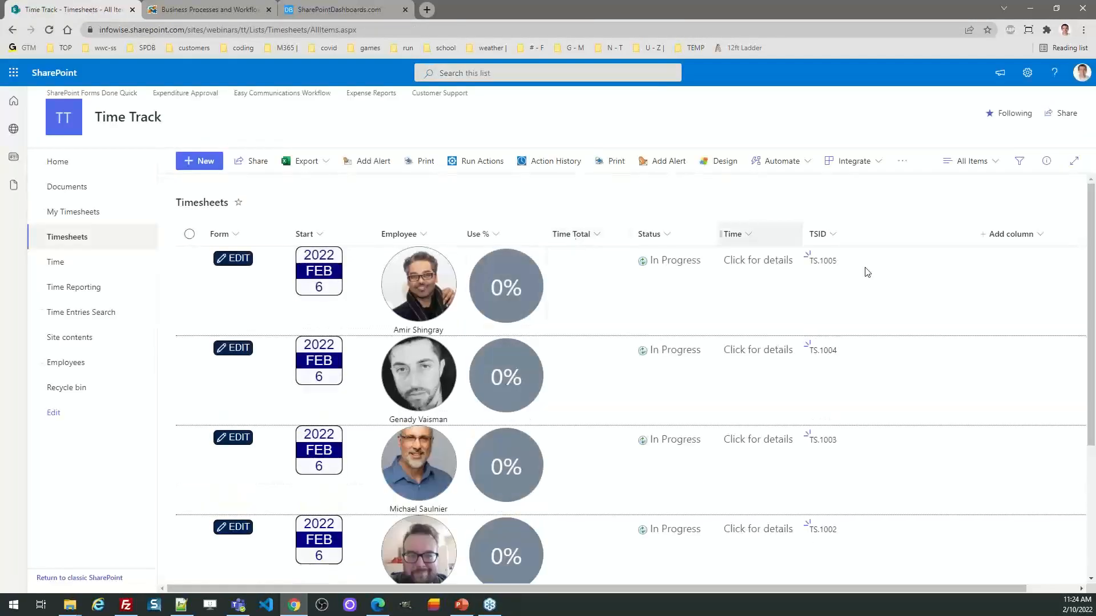
scroll(489, 490, down, 3)
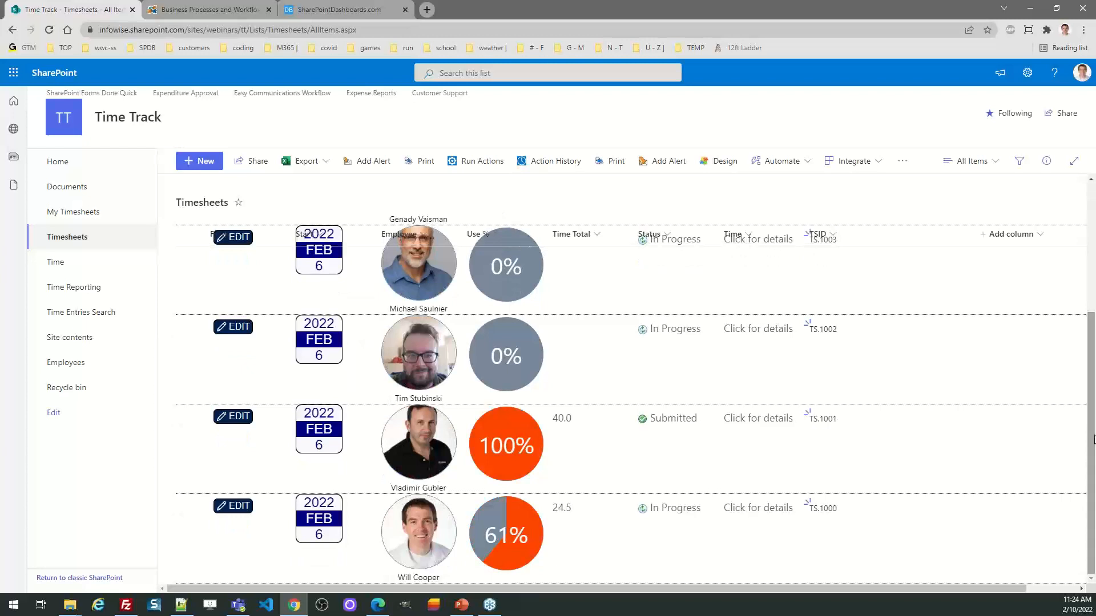
click(234, 508)
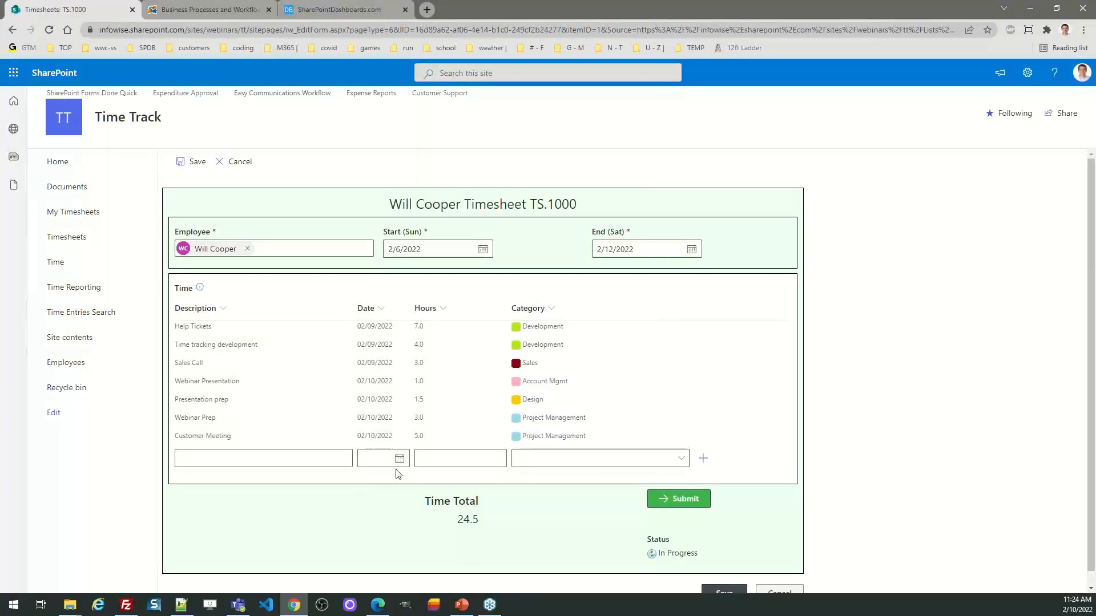
mouse_move(205, 293)
click(789, 591)
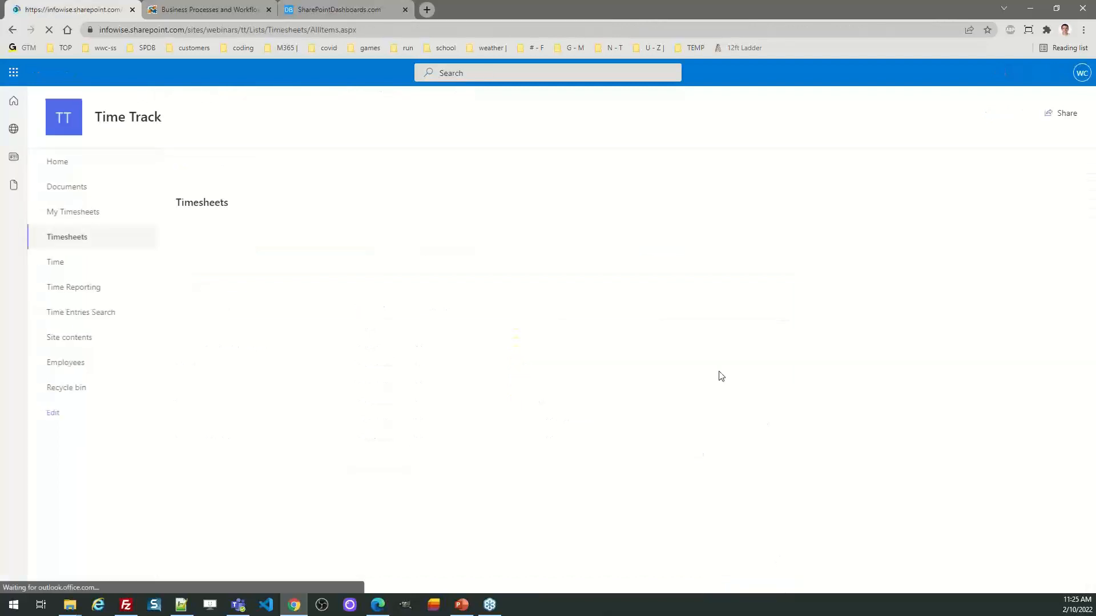
Step: Examine the free trial and installation choices on the Infowise website, including the SharePoint Online and on-premises platforms, and close them
click(212, 10)
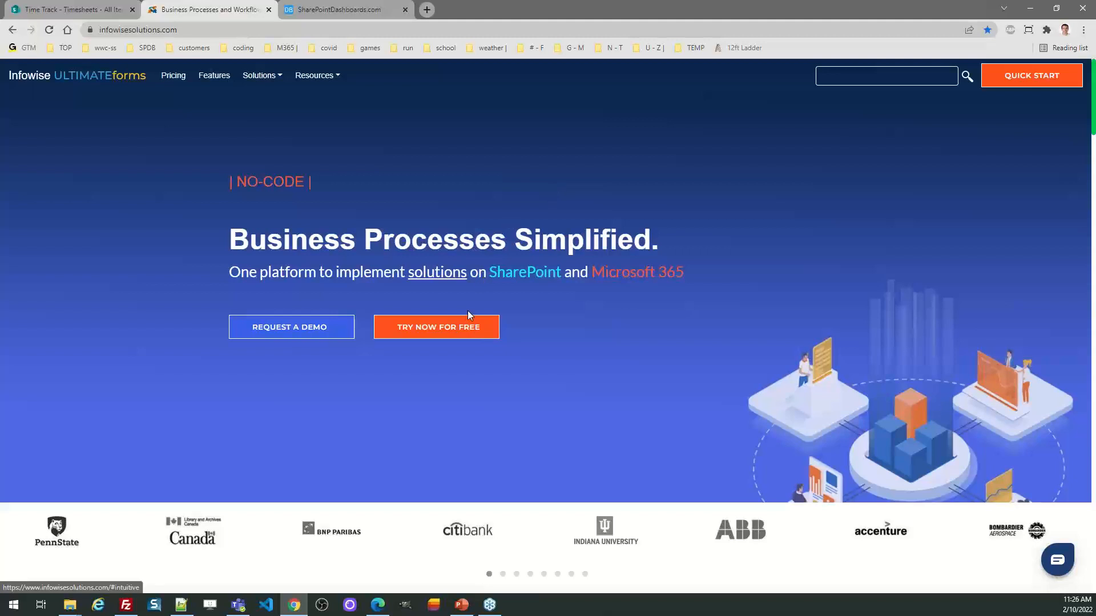
click(440, 335)
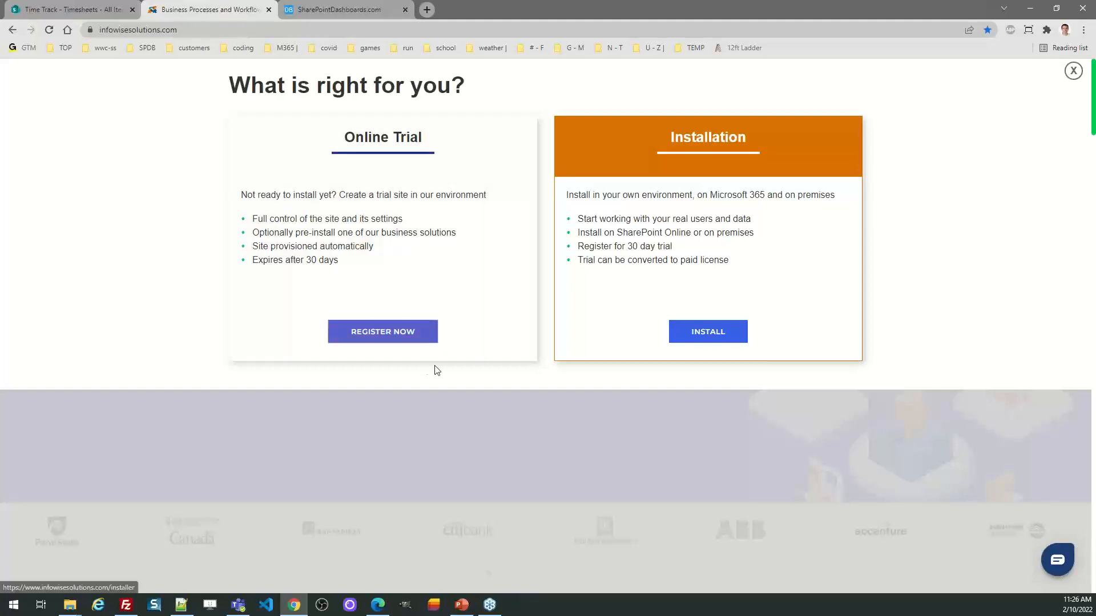
click(696, 350)
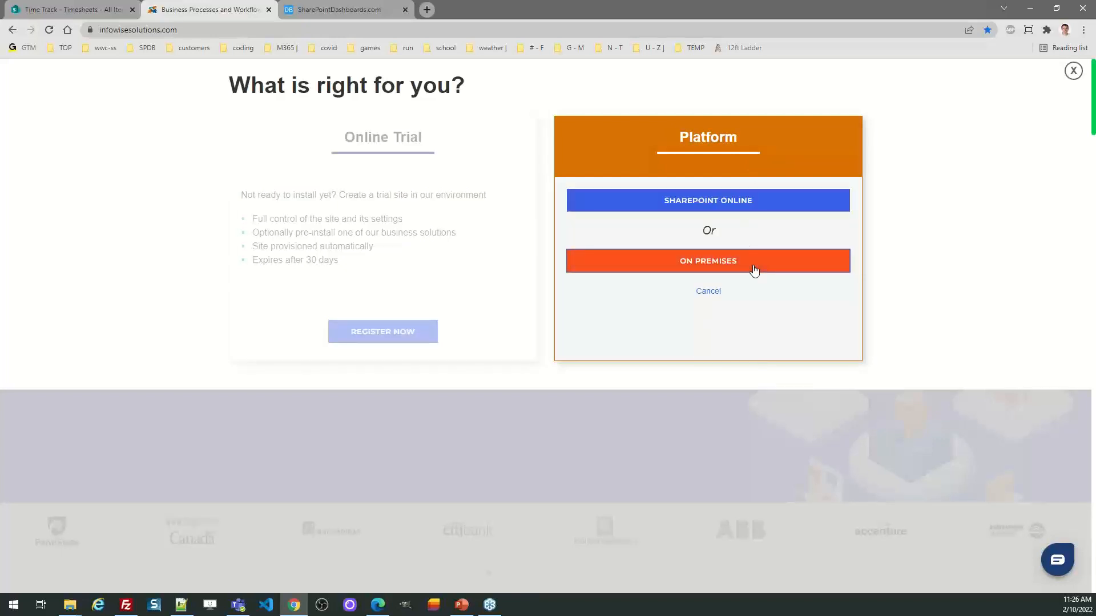
click(721, 209)
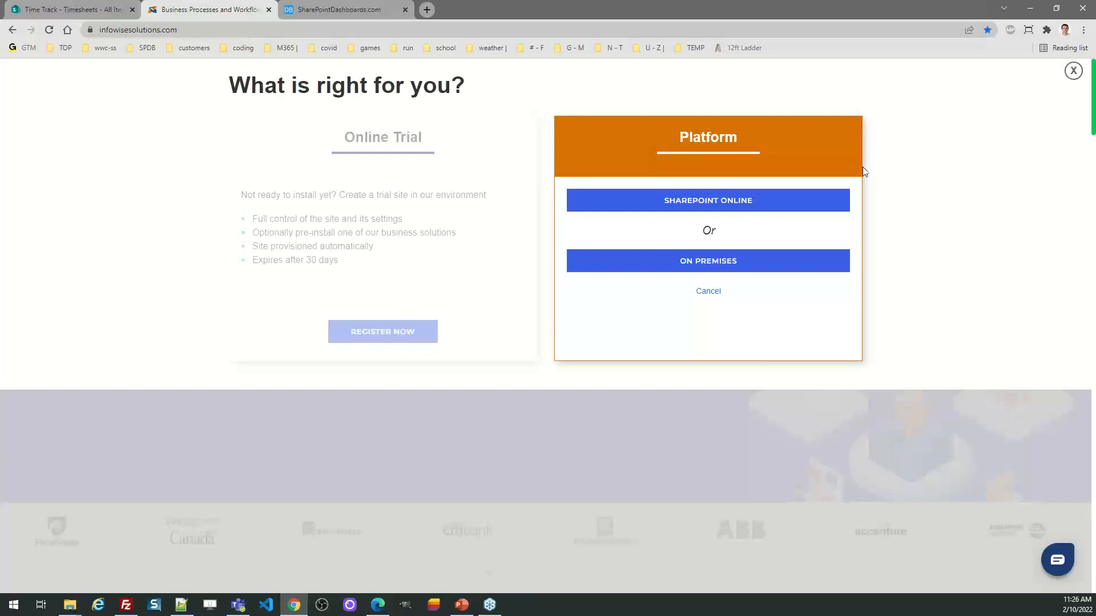
click(1073, 71)
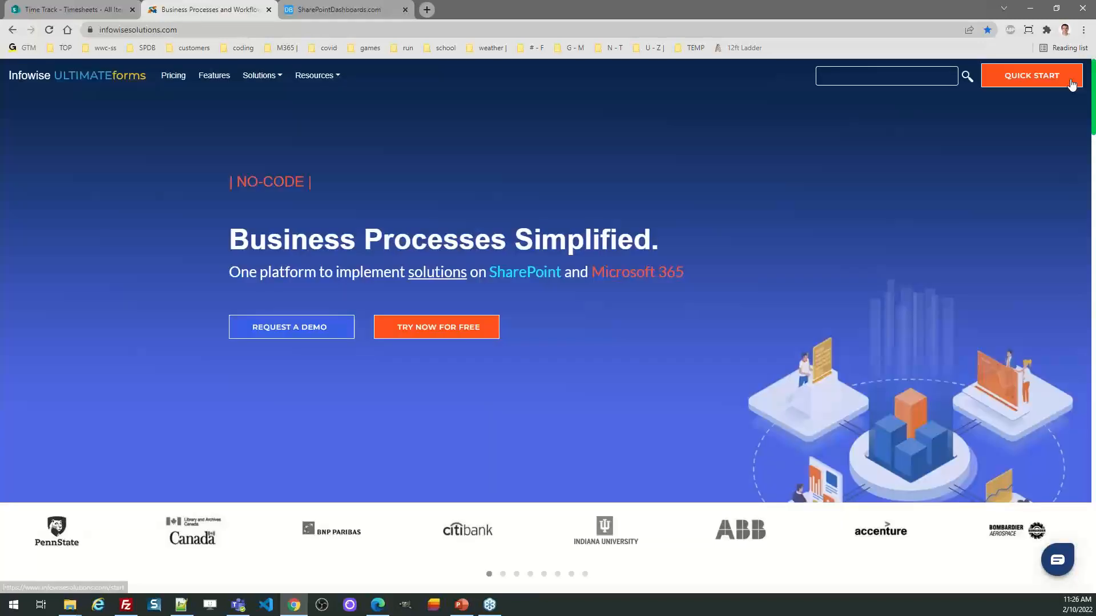
Step: Browse the Infowise Solutions and Infowise Webinars templates available for installation from the Timesheets design page, and return to the list
click(82, 8)
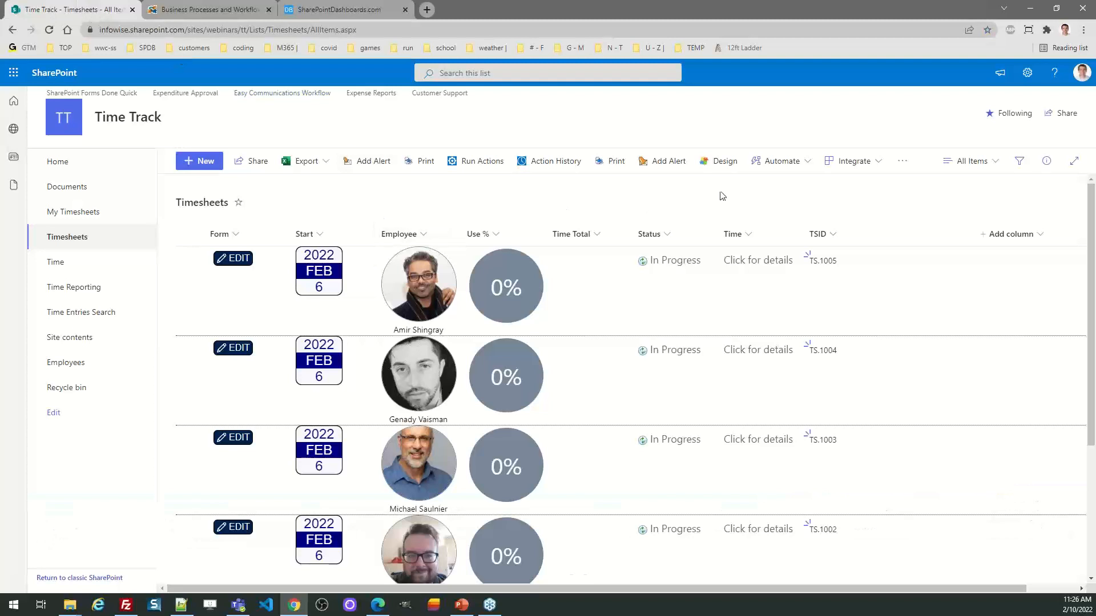
click(722, 166)
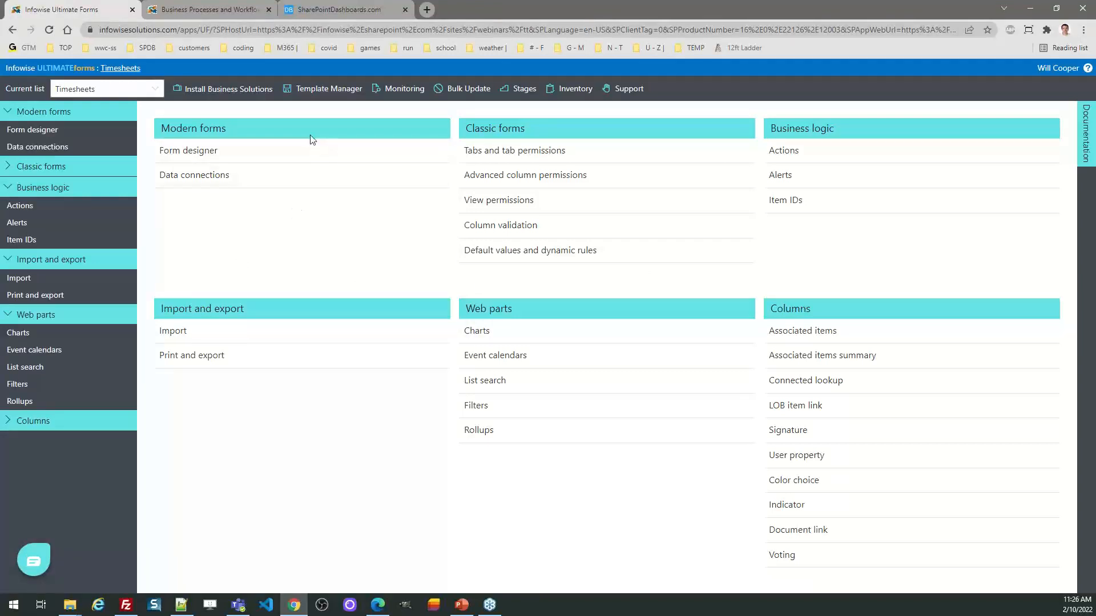
click(217, 92)
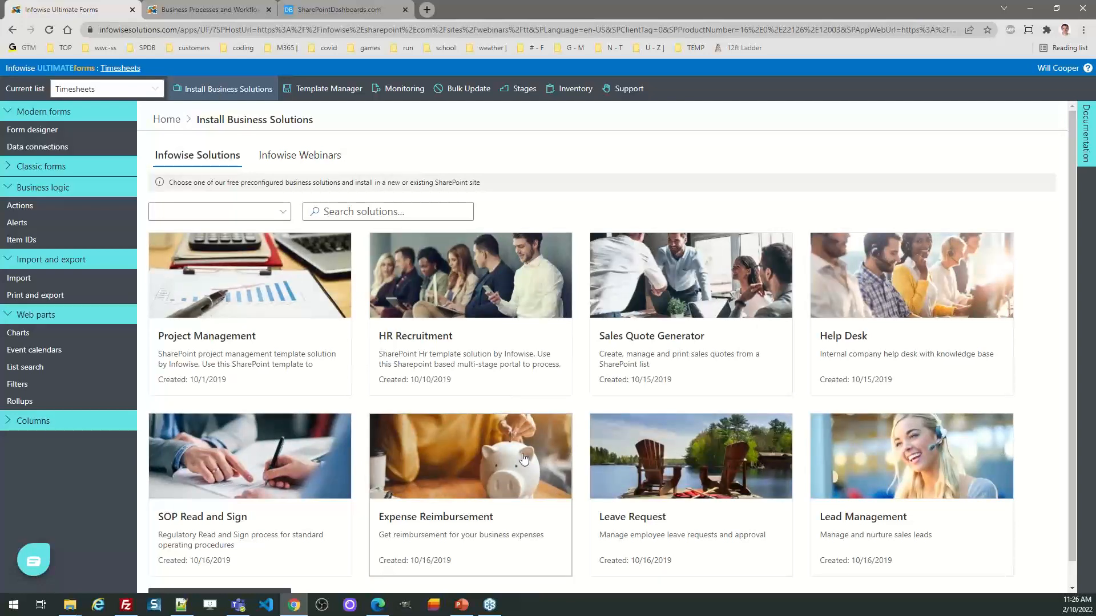
click(317, 156)
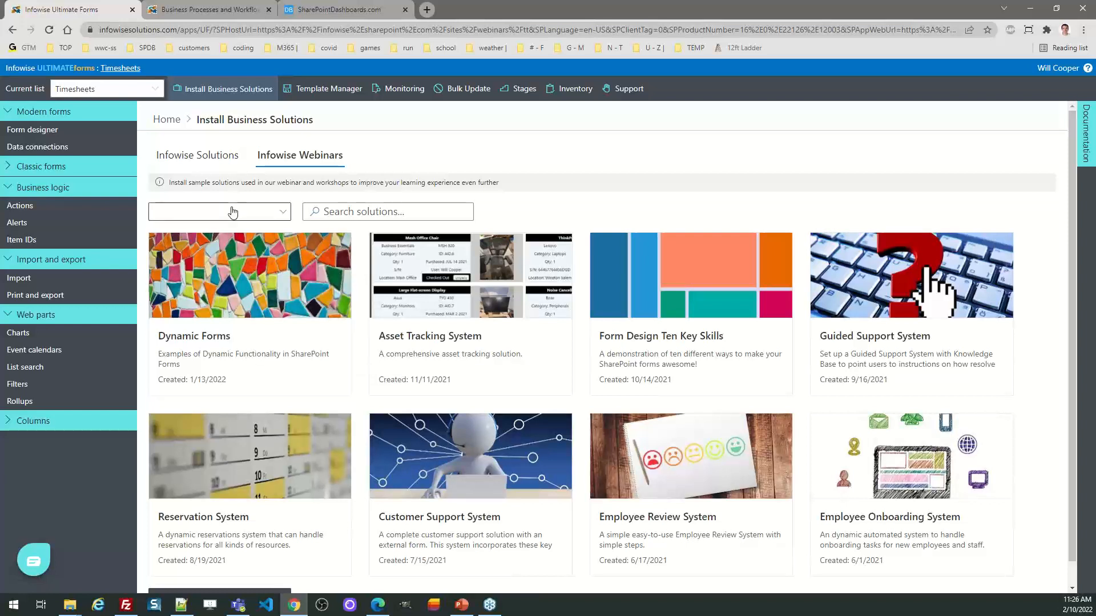
click(168, 121)
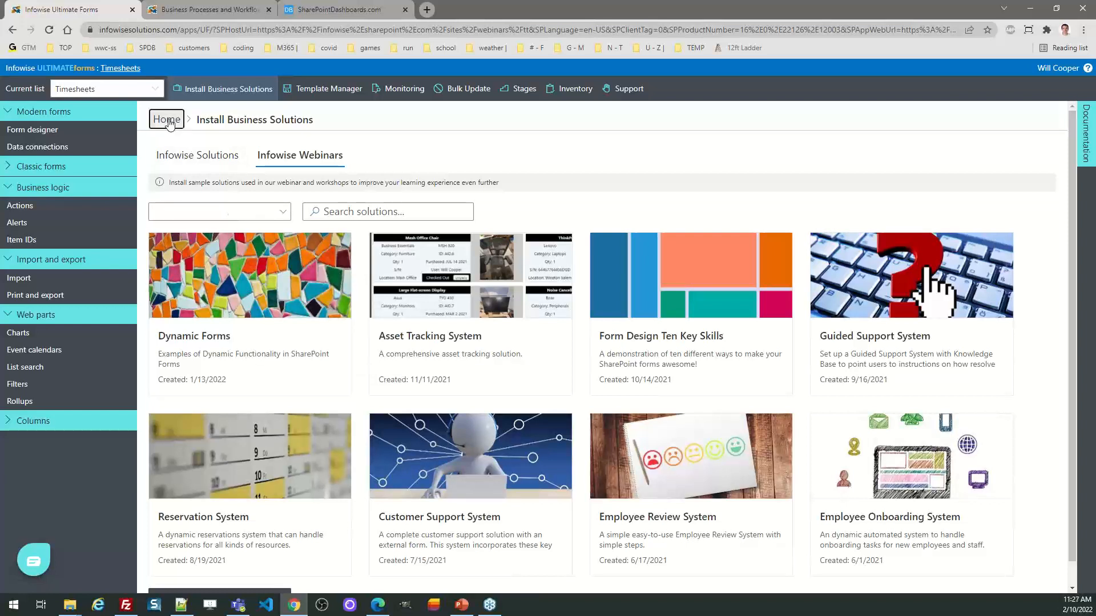
click(125, 68)
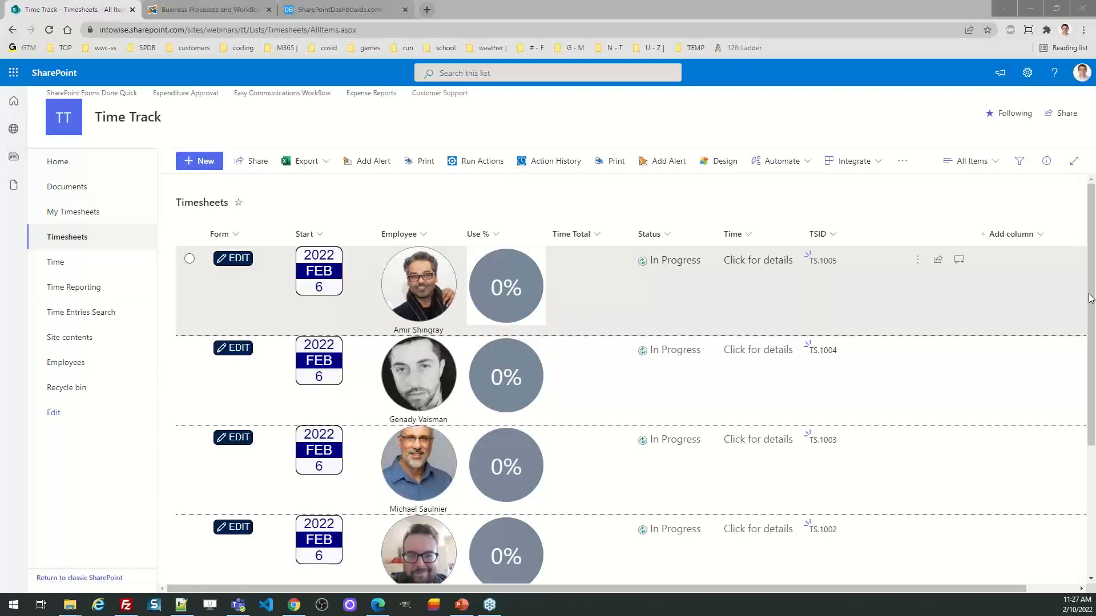
Step: Look through the Timesheets list and select the Design category as the filter on the Time Reporting page
scroll(1091, 272, down, 3)
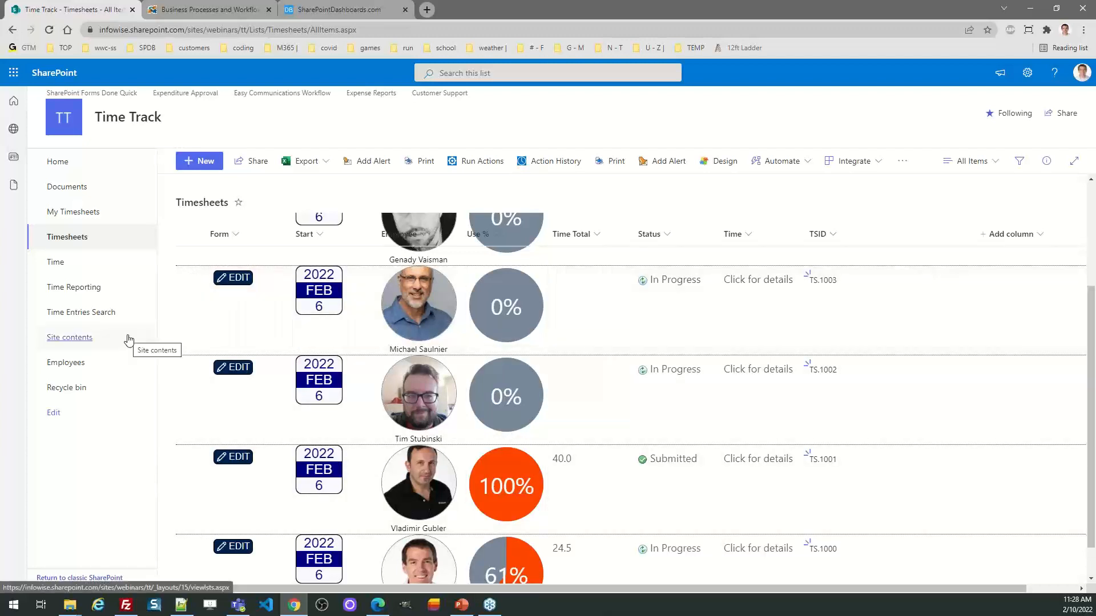
click(90, 288)
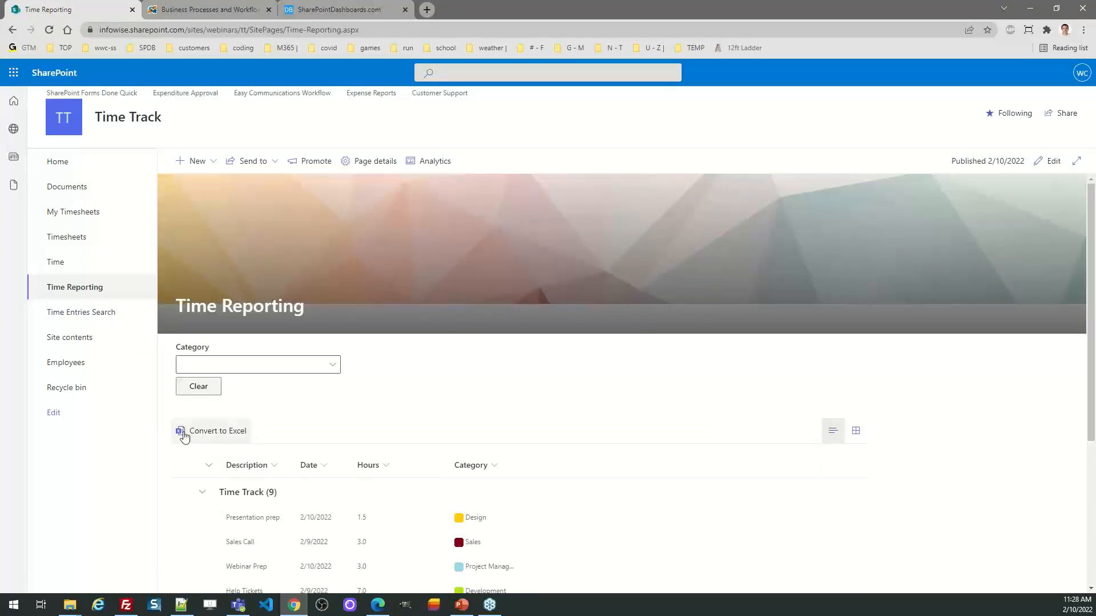
click(326, 366)
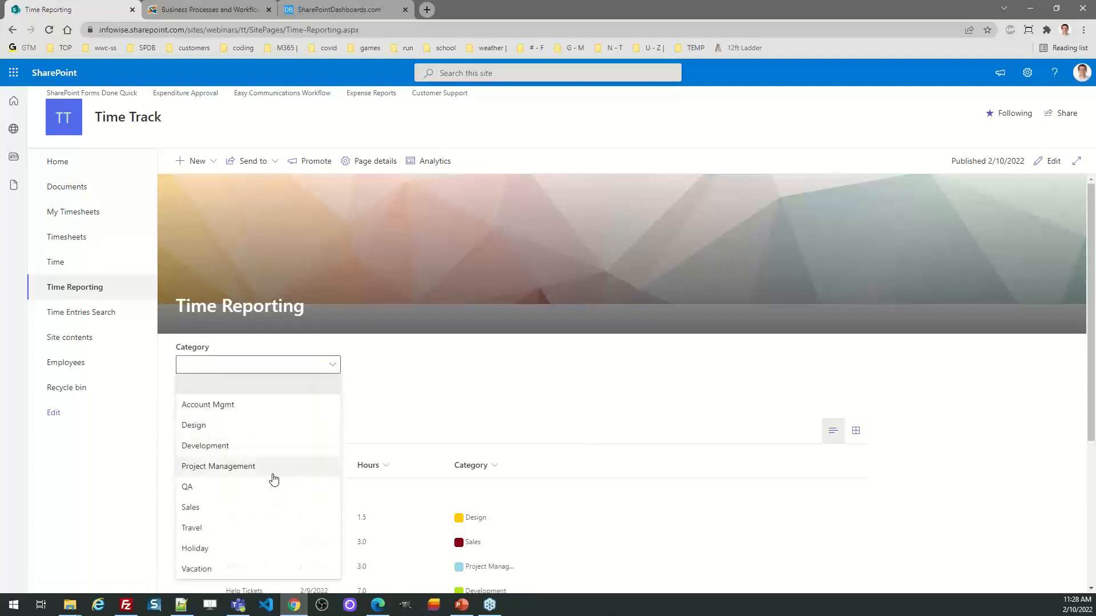
click(271, 429)
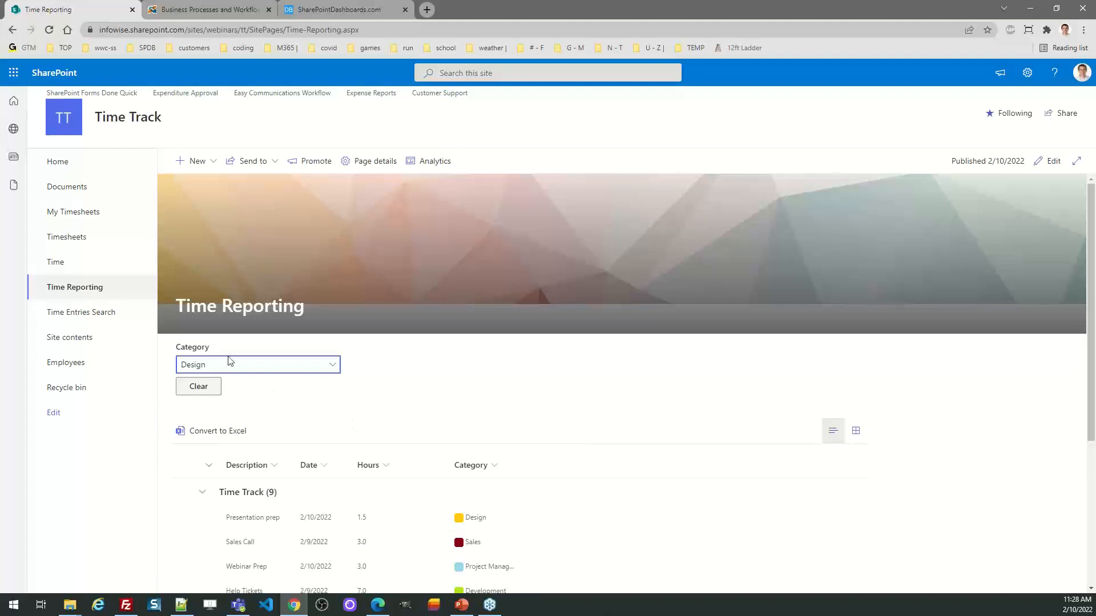
Step: View timesheet TS.1005 in the Timesheets list, check its Start date calendar, and cancel the form without changing it
click(73, 237)
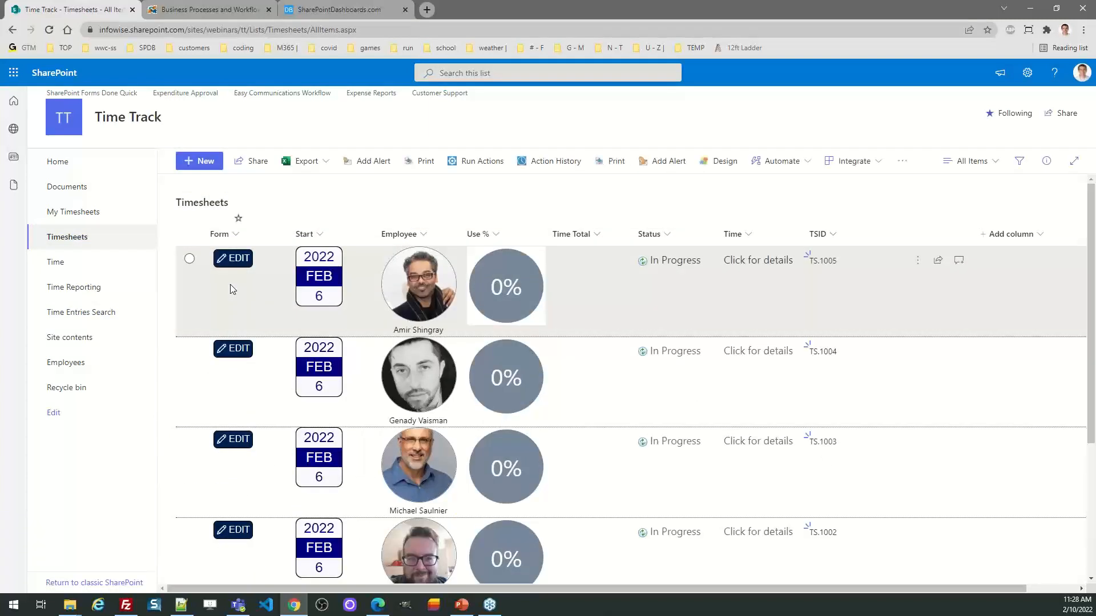
click(235, 258)
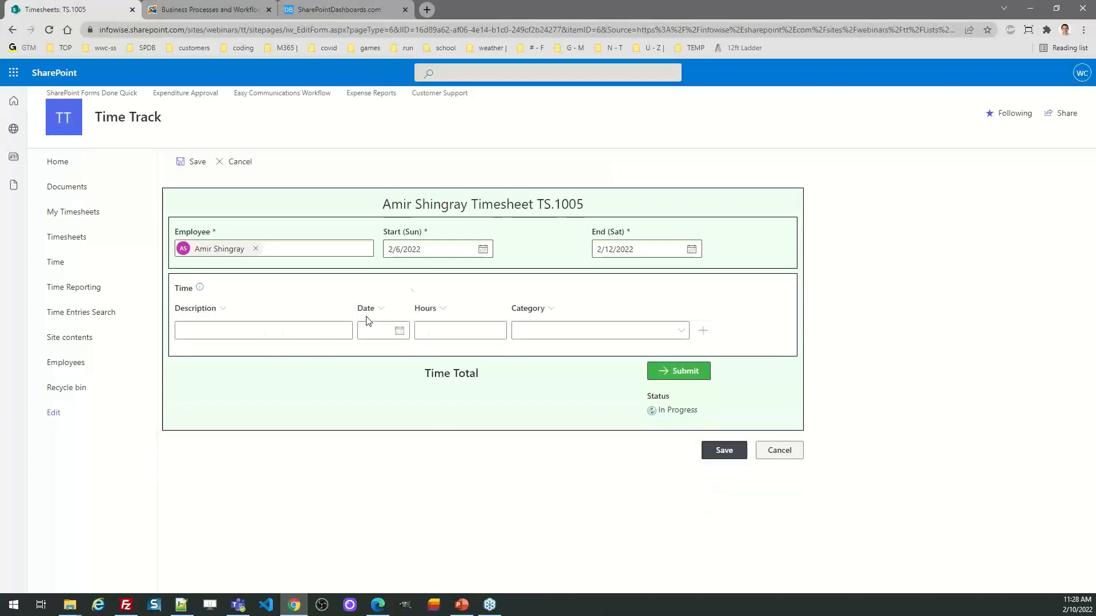
click(479, 250)
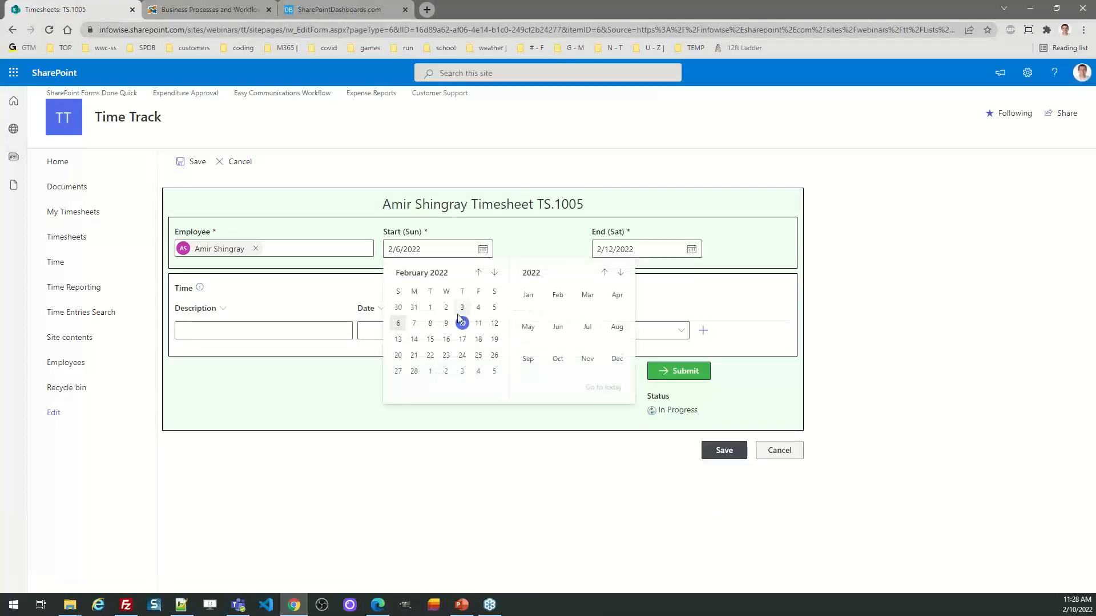
click(508, 241)
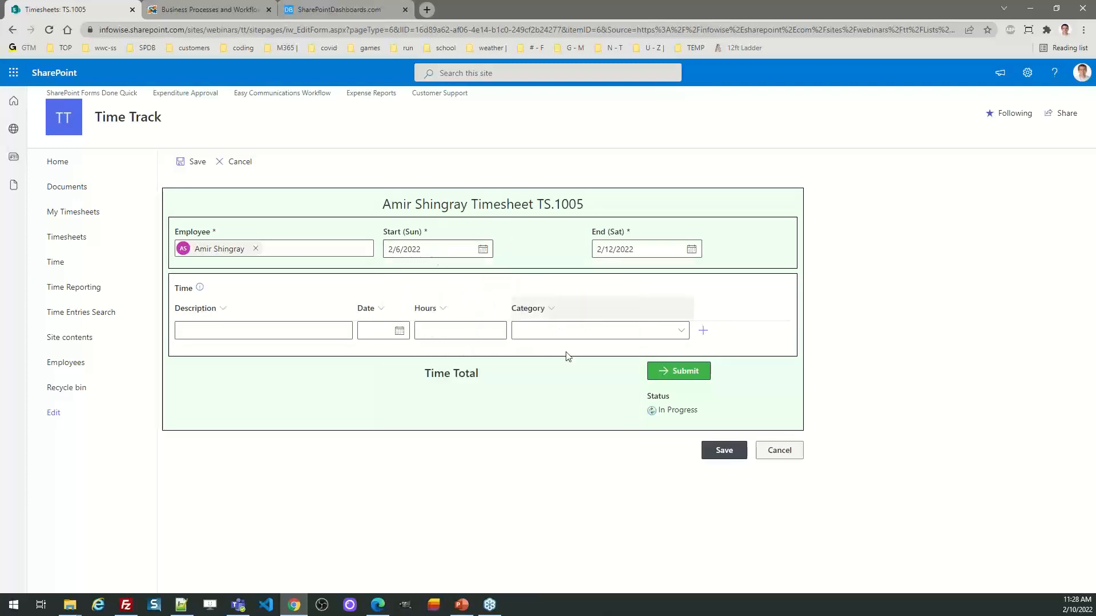
click(777, 451)
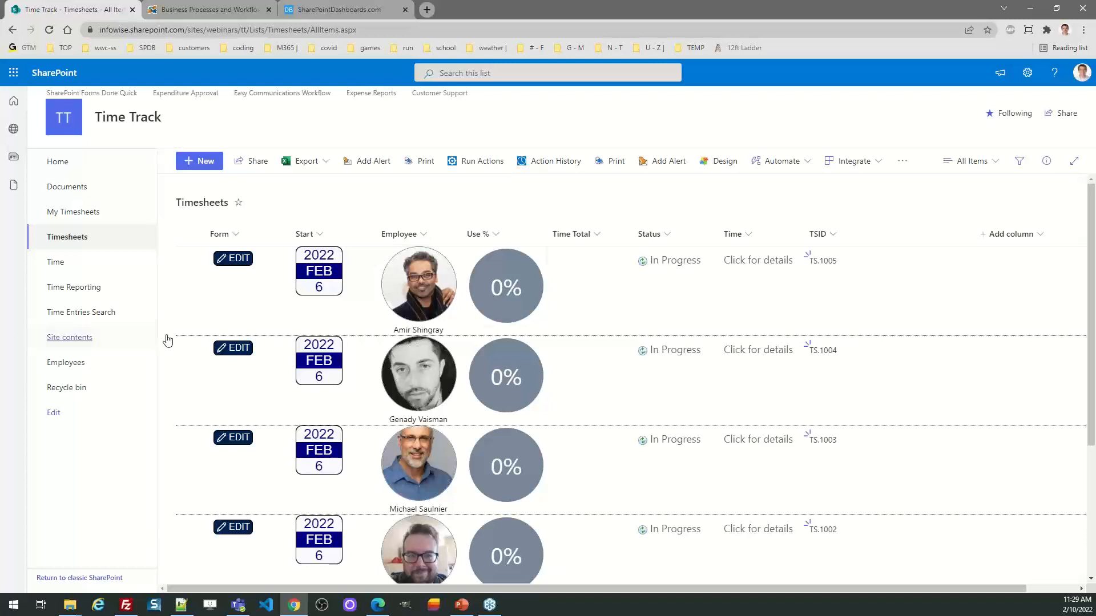
Step: Enter 10.5 hours in the new time entry row of timesheet TS.1005 and cancel the form without saving
click(240, 261)
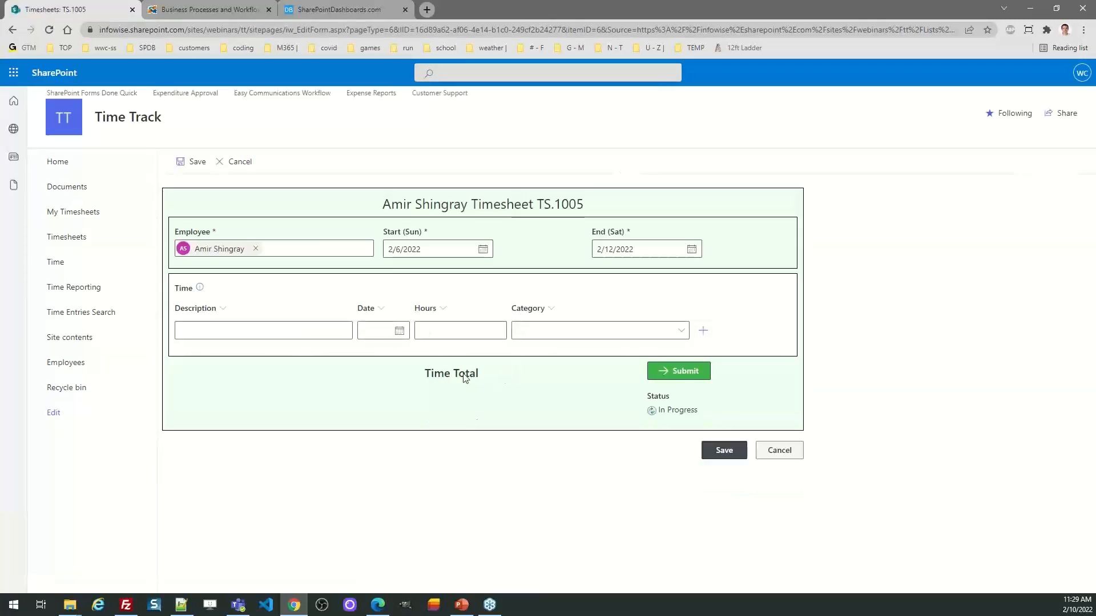
click(462, 332)
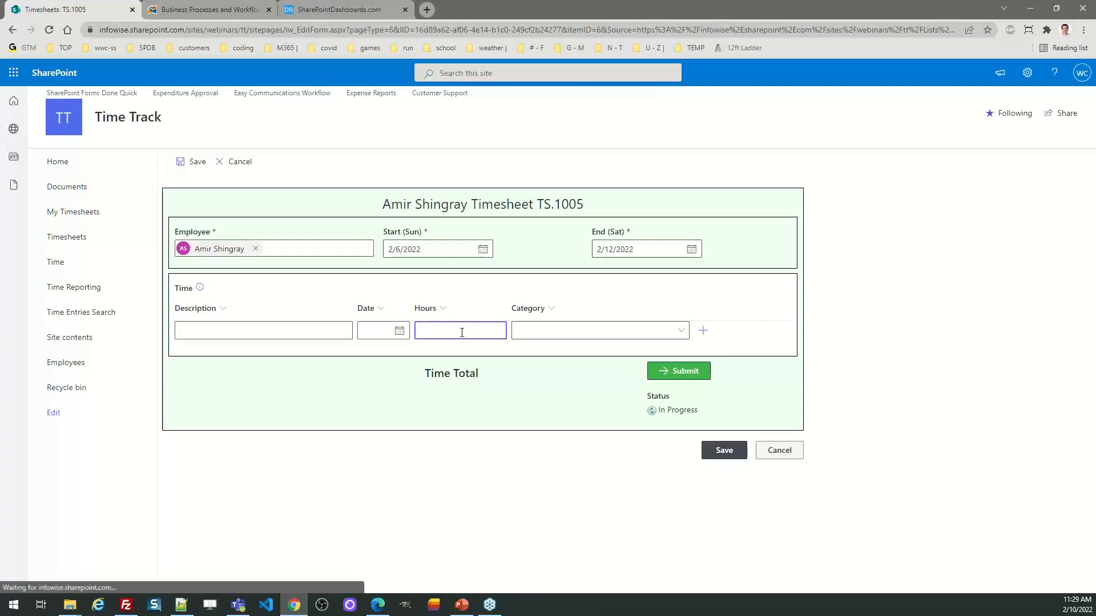
text(10.5)
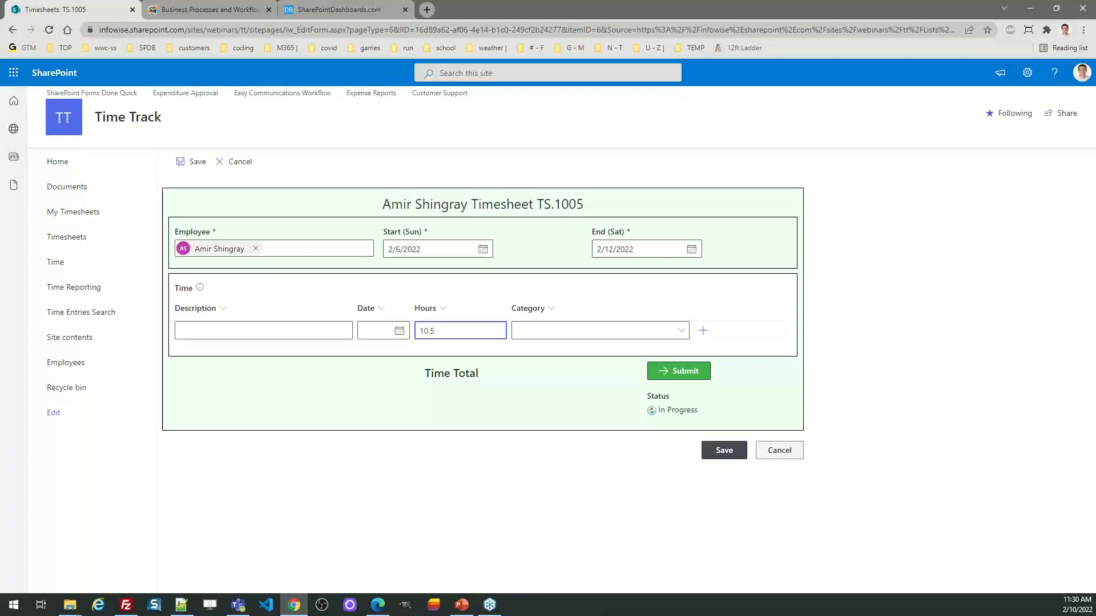
click(770, 451)
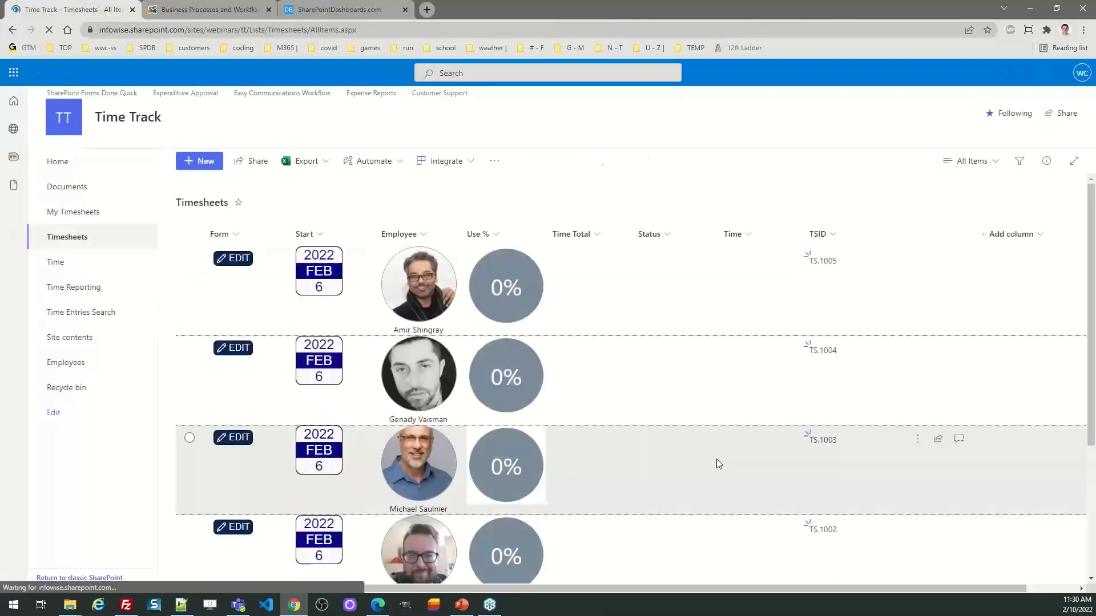
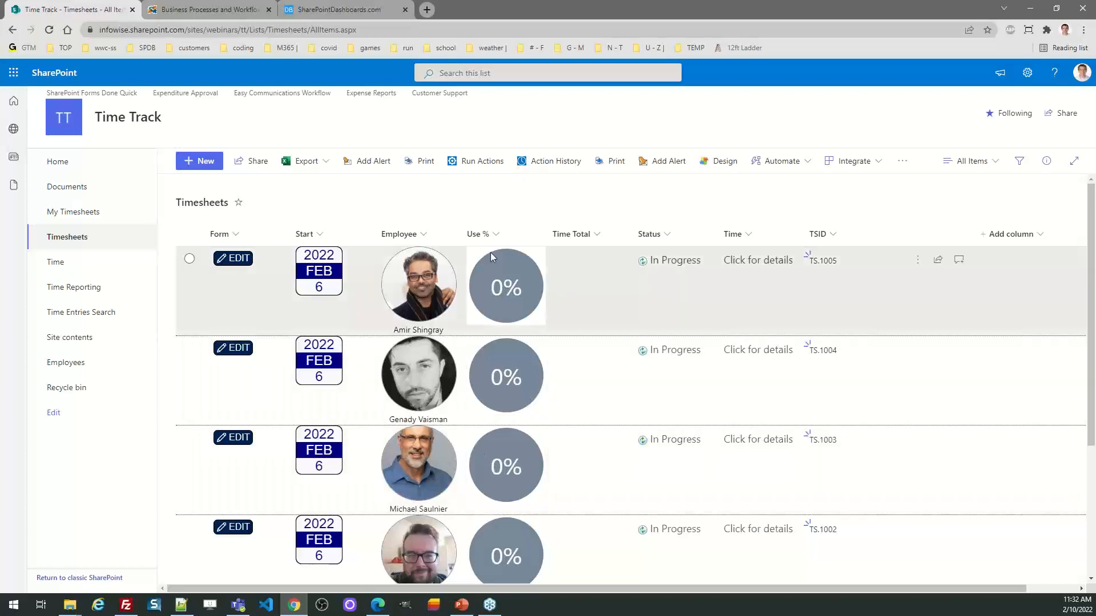
Step: View the Infowise home page, and open the Infowise Webinars solutions available for installation from the Timesheets design page
click(214, 7)
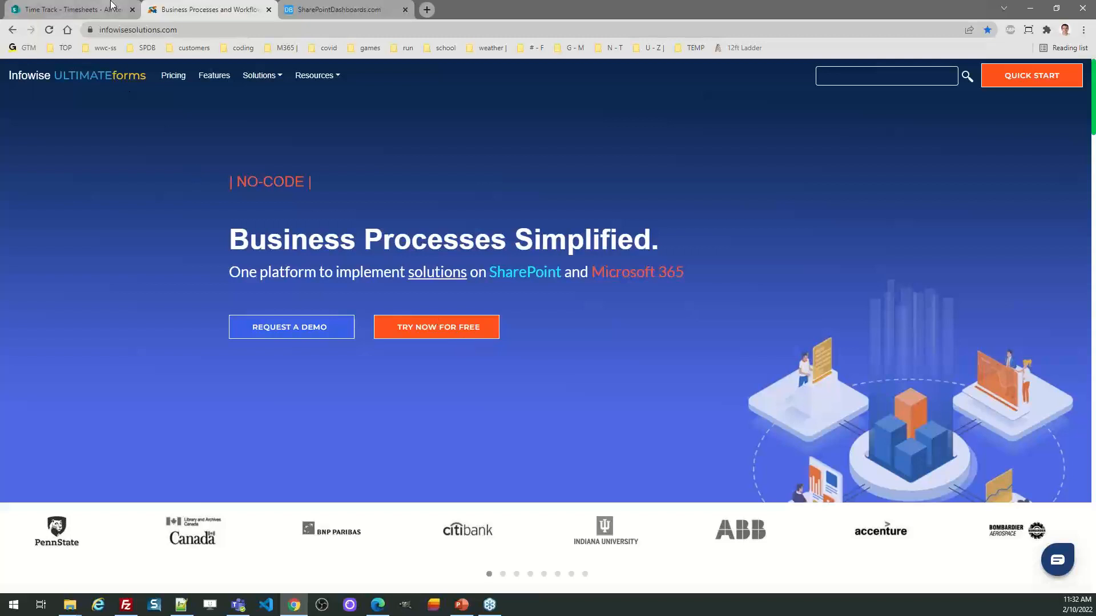
click(85, 9)
click(720, 161)
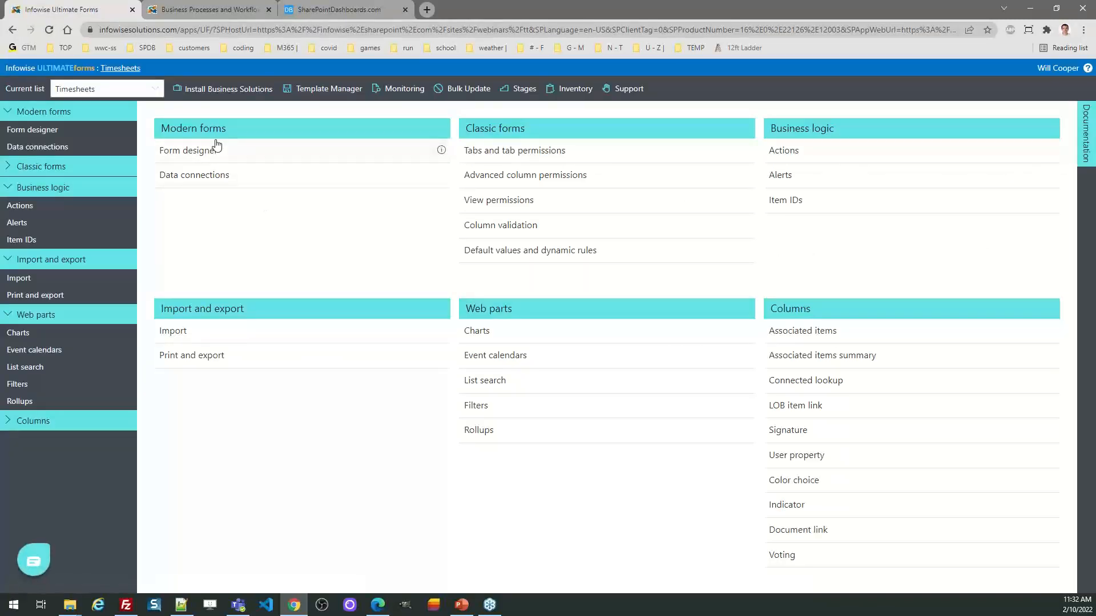
click(217, 97)
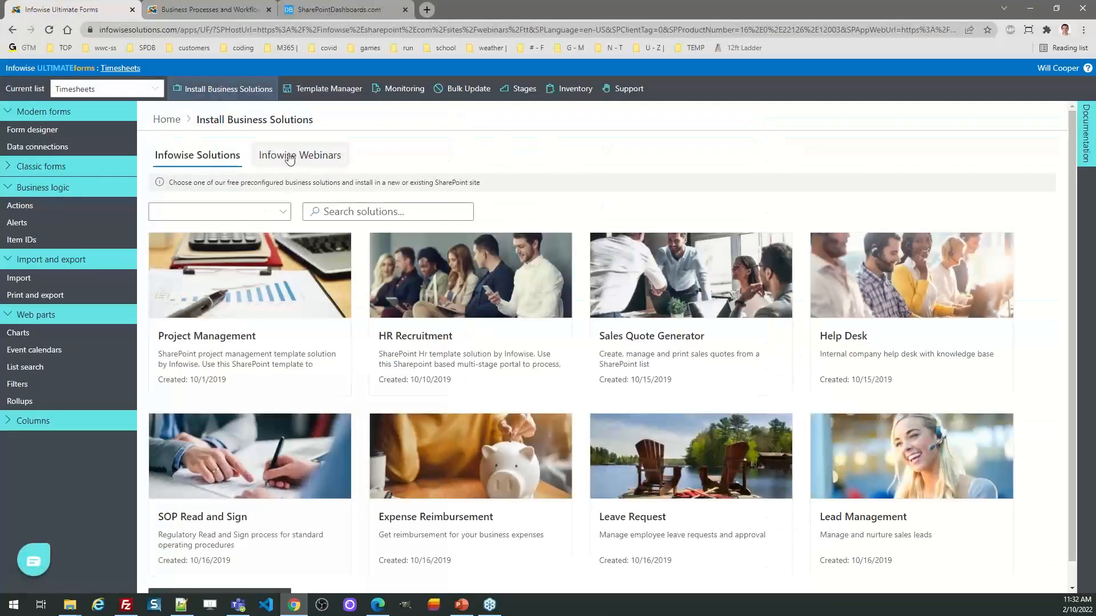
click(291, 154)
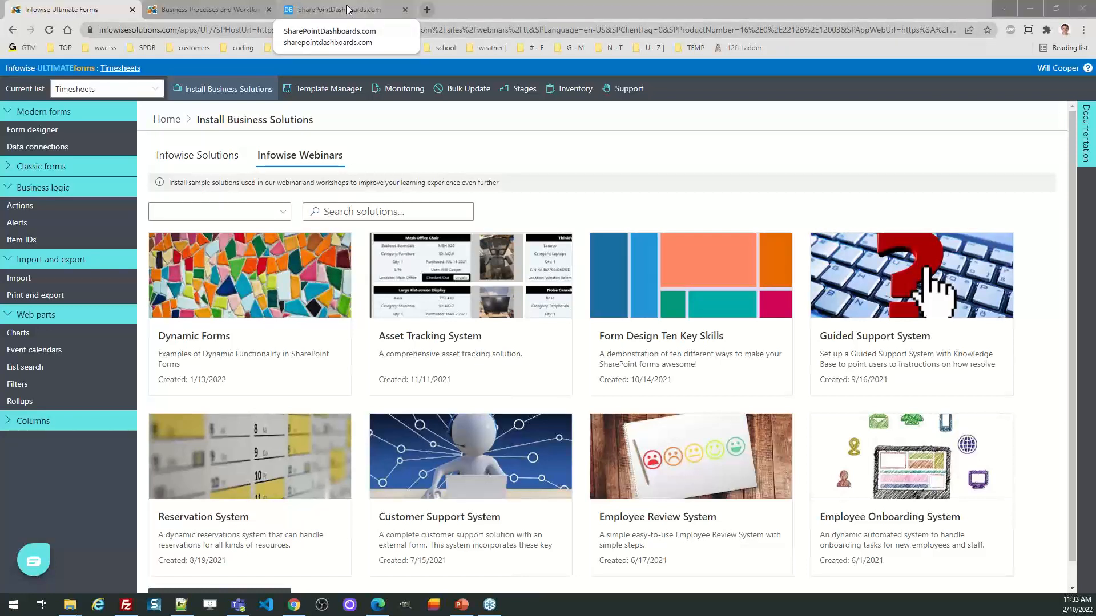
Step: Open the live demo request form on the Infowise website
click(211, 6)
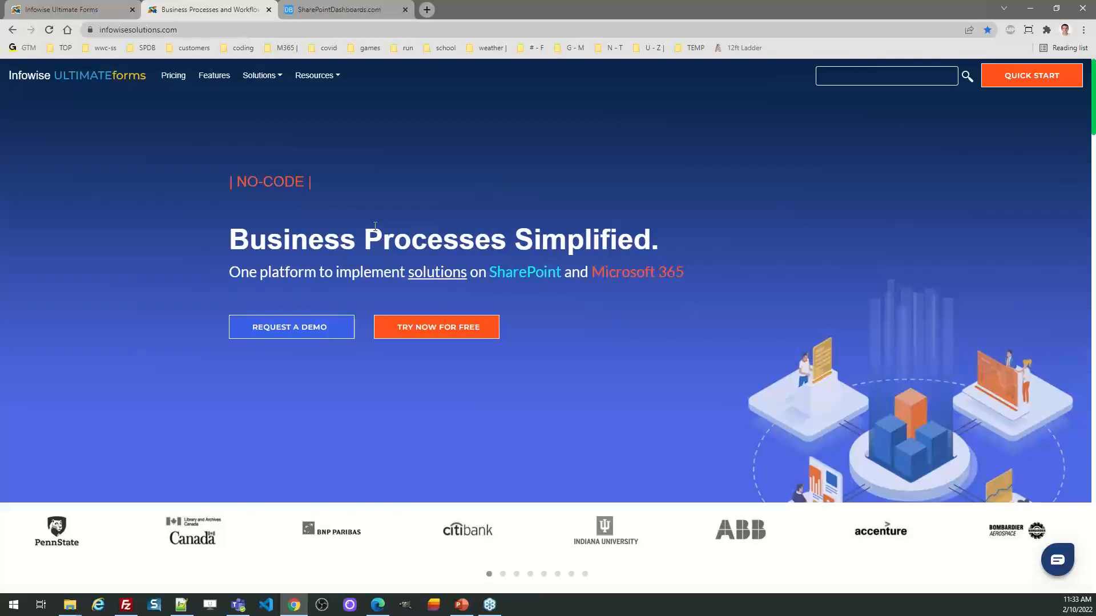
click(306, 327)
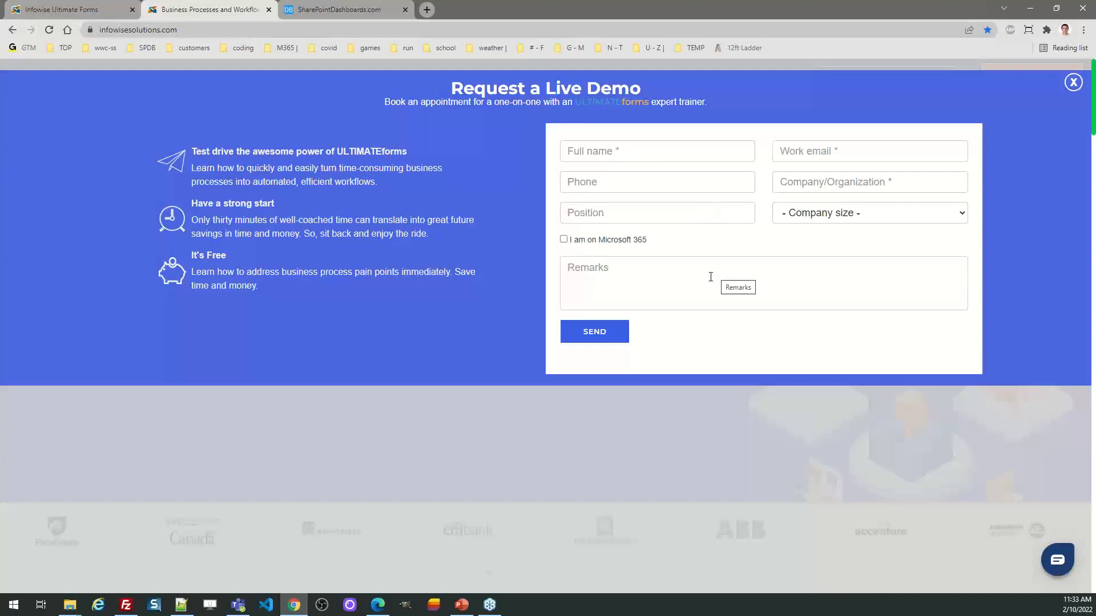
Step: Preview the Button / Edit template from the SharePointDashboards.com gallery, and view the free sign-up form before returning to the preview
click(354, 6)
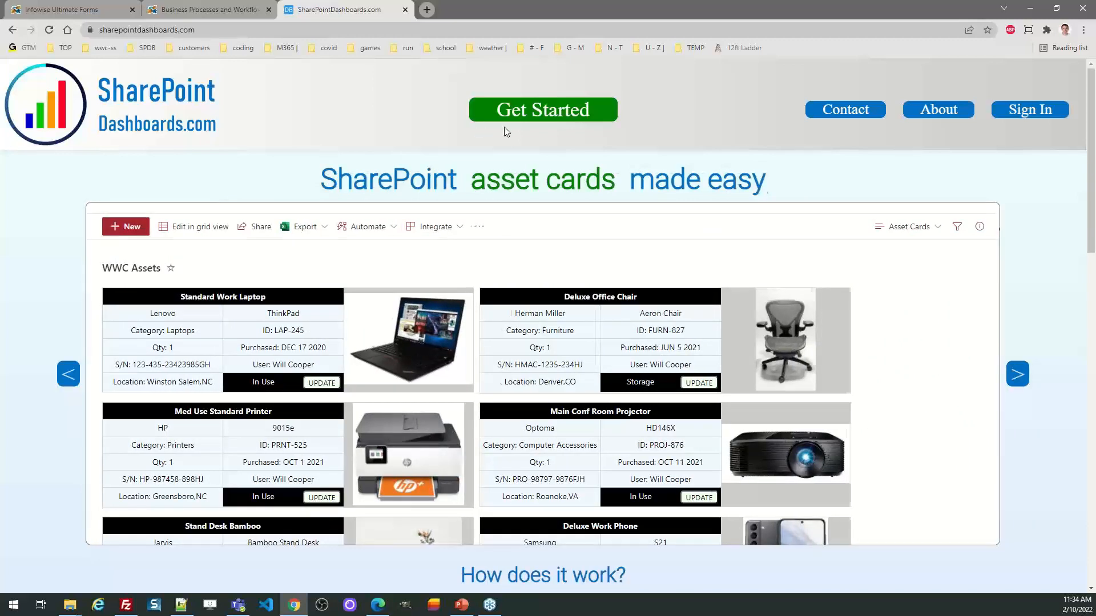
click(526, 120)
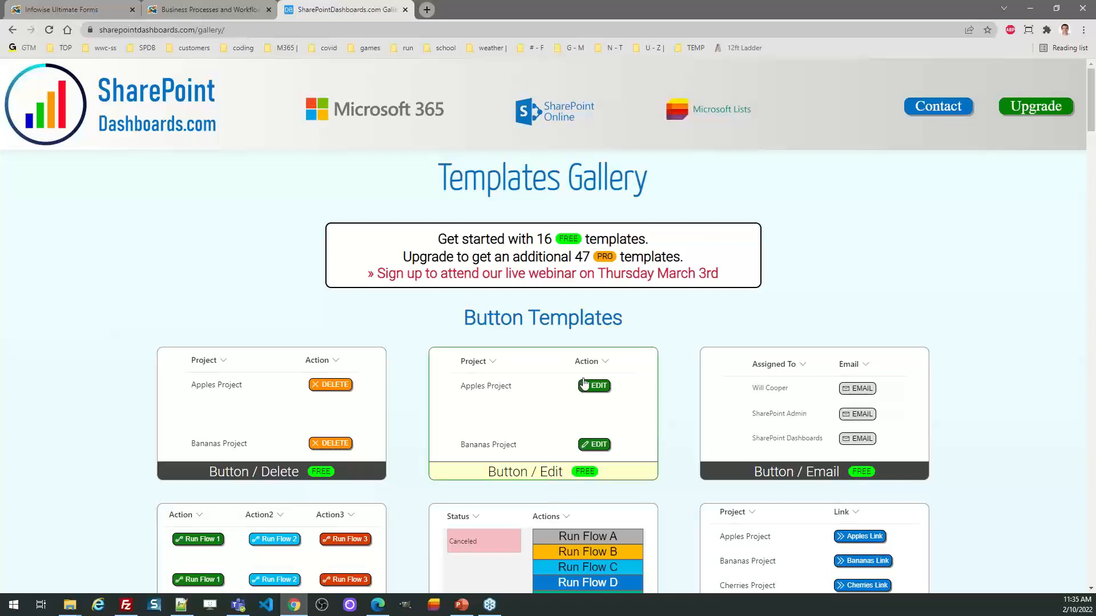
click(532, 395)
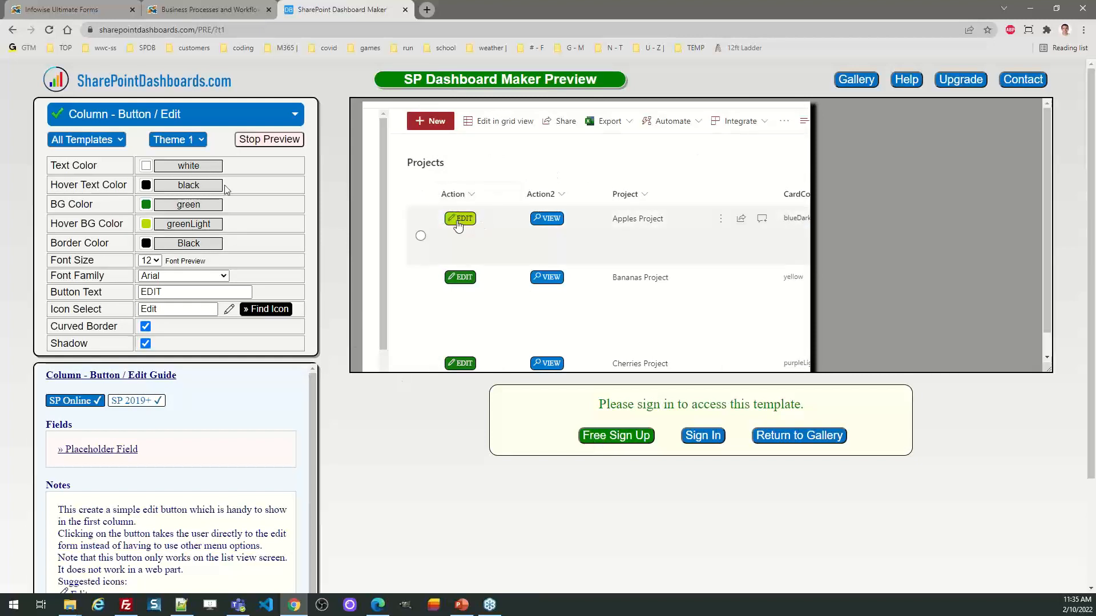
click(599, 435)
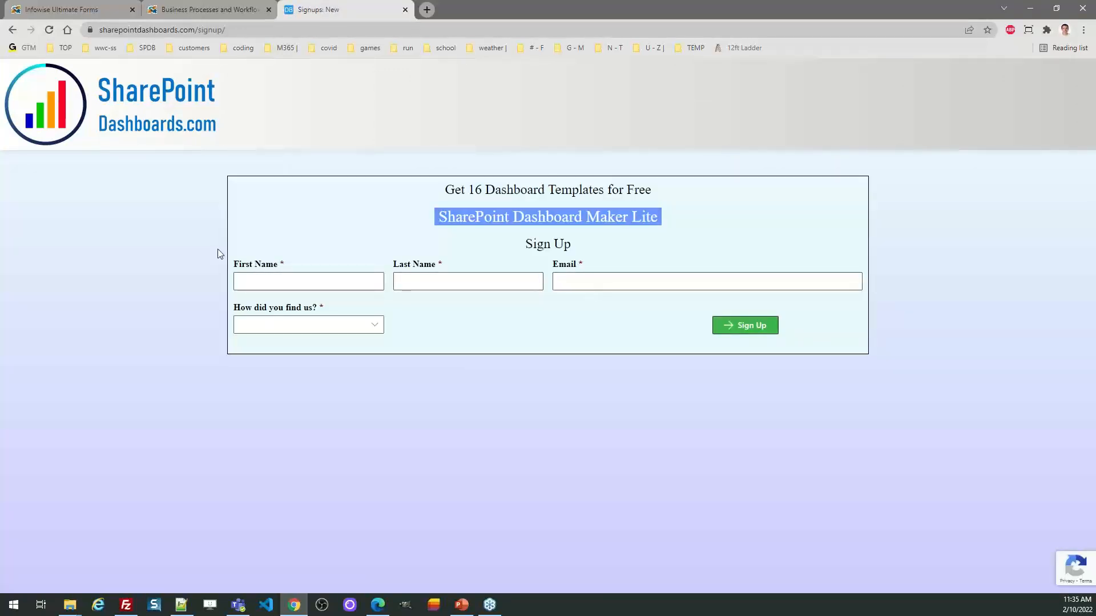
click(10, 32)
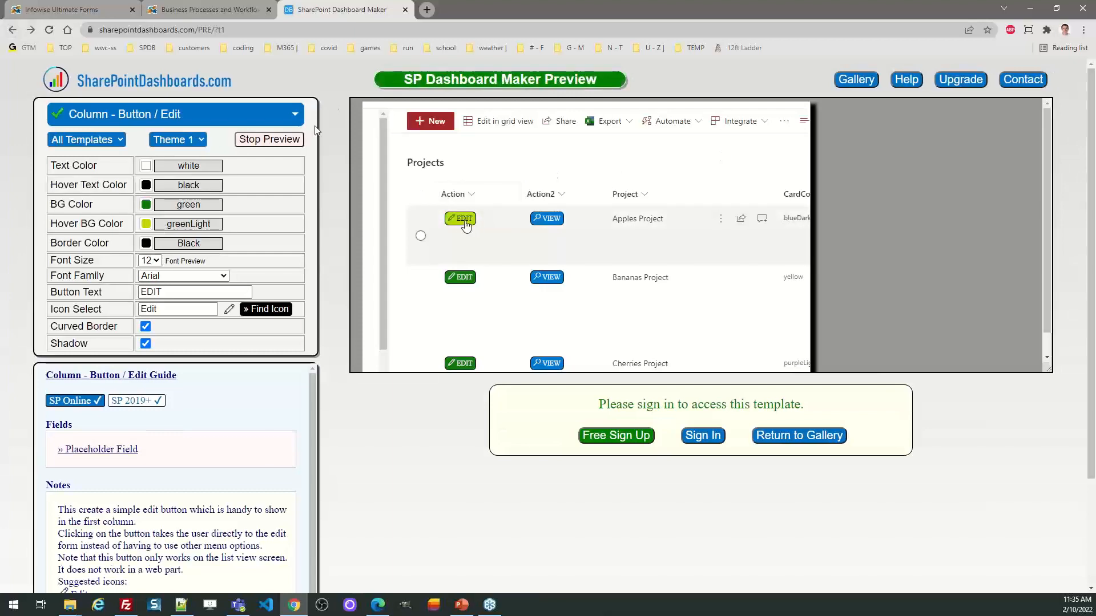
Step: Change the site address to the DEV version of the Dashboard Maker and open the Button / Edit template from its gallery
drag(197, 30, 526, 15)
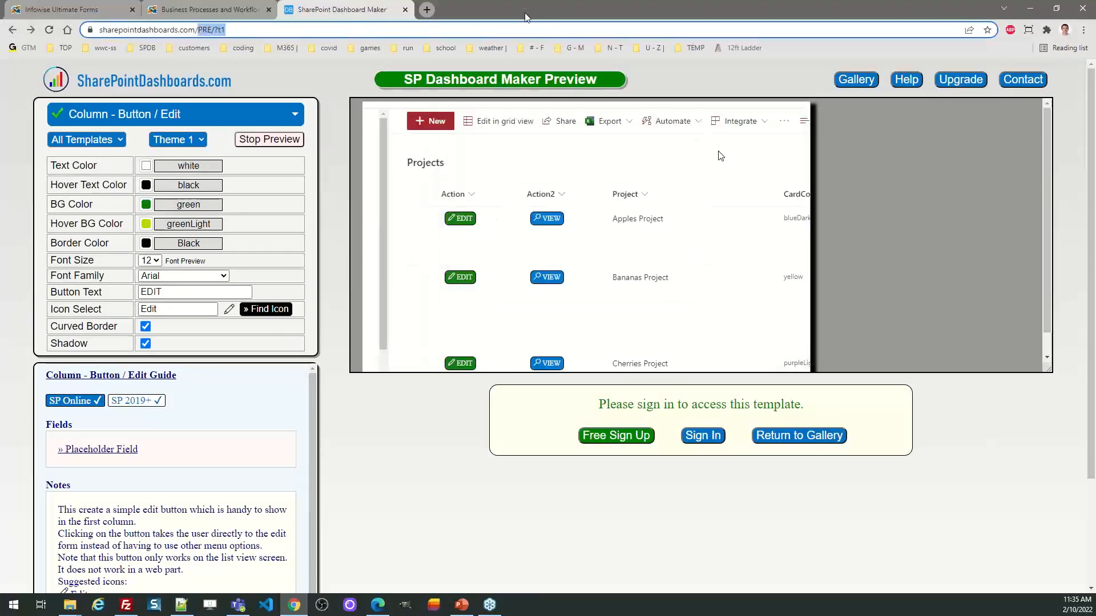
text(DEV/)
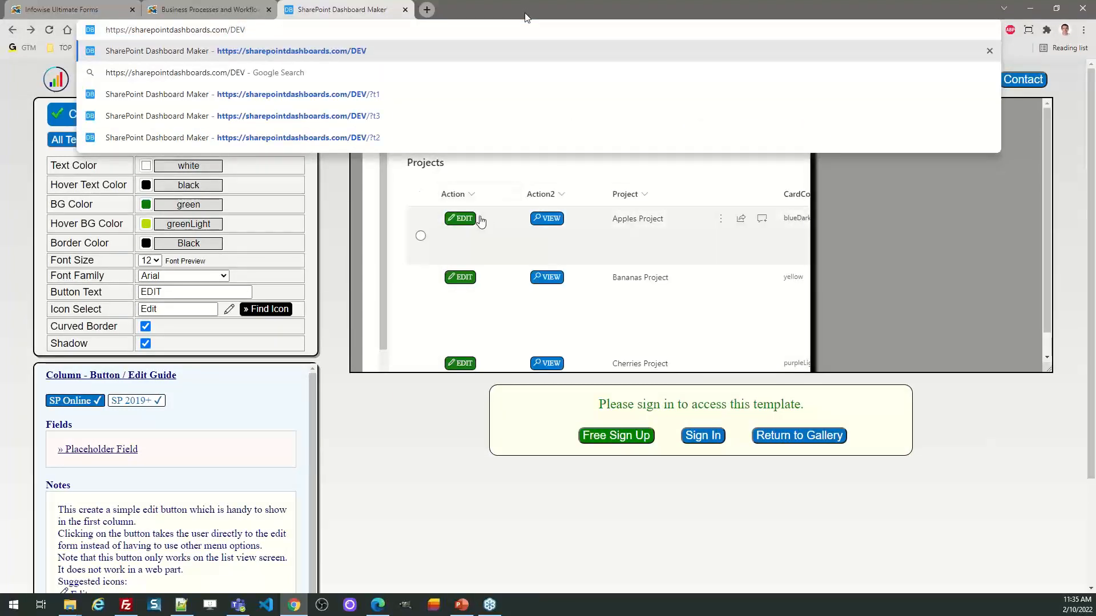
key(Return)
click(865, 79)
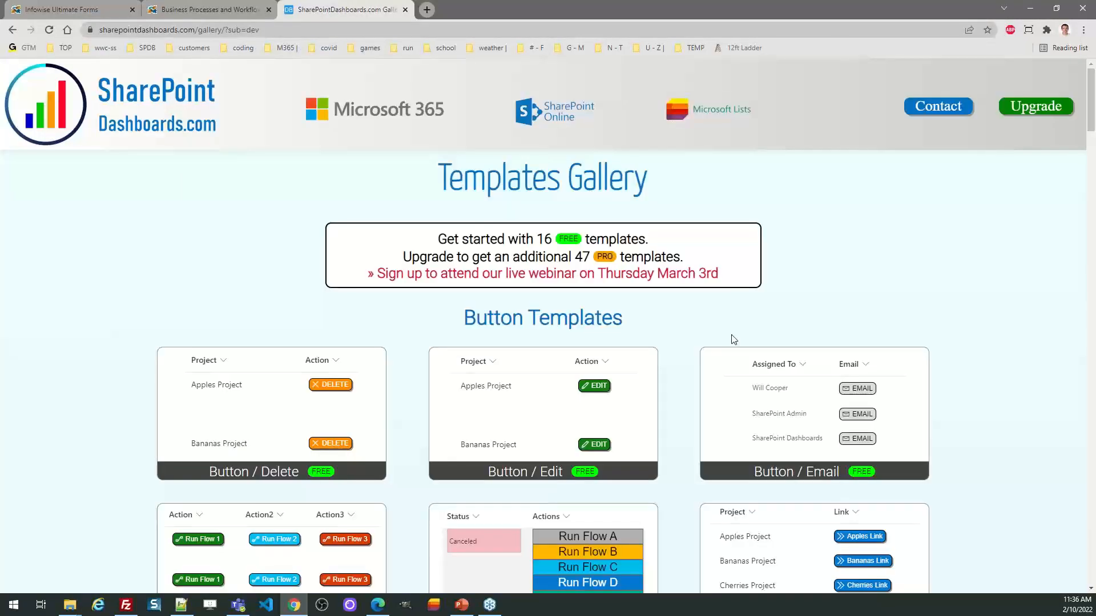
click(557, 423)
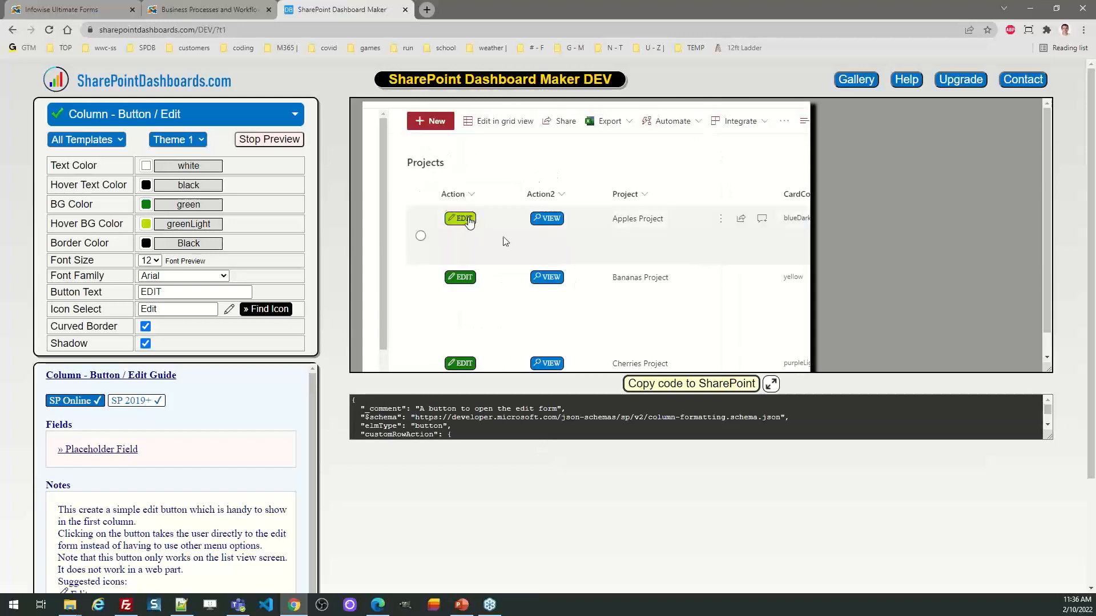
Step: Stop the sample list preview and set the Edit button's font size to 18
click(285, 142)
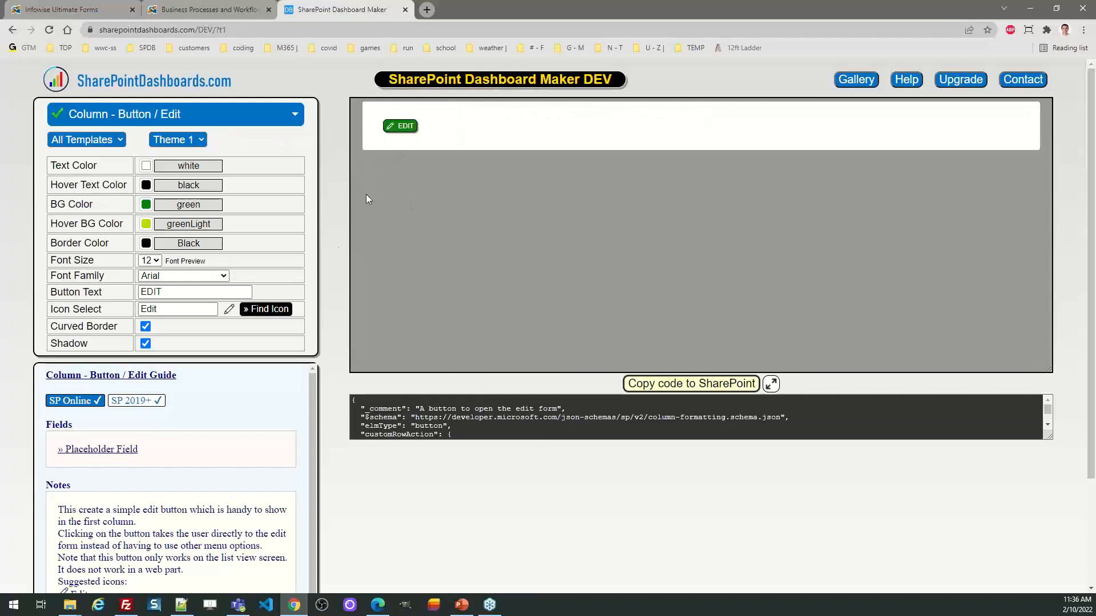
click(150, 260)
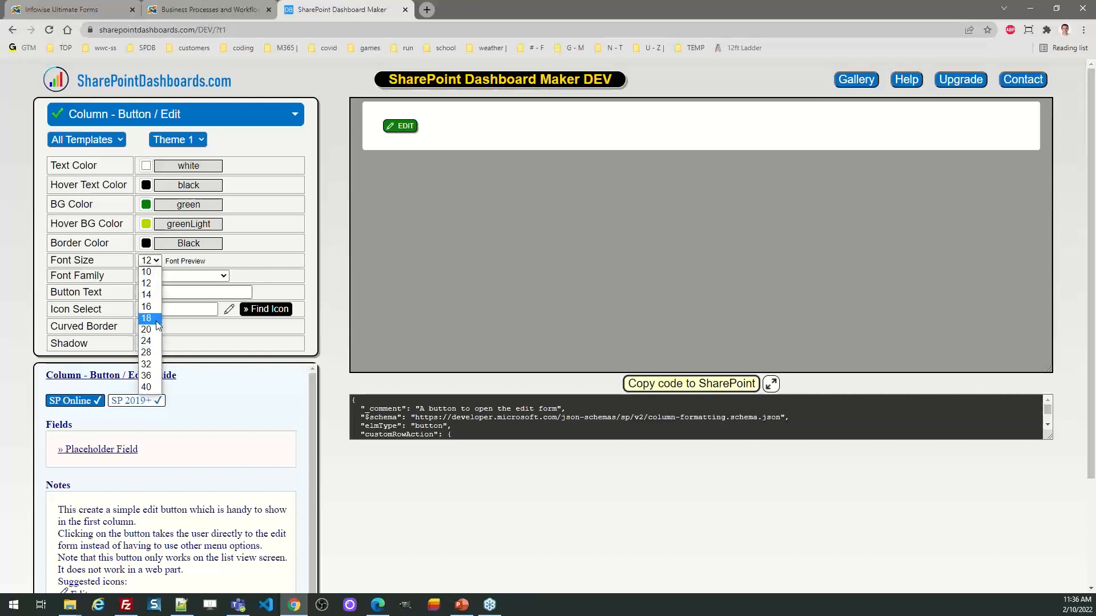
click(158, 321)
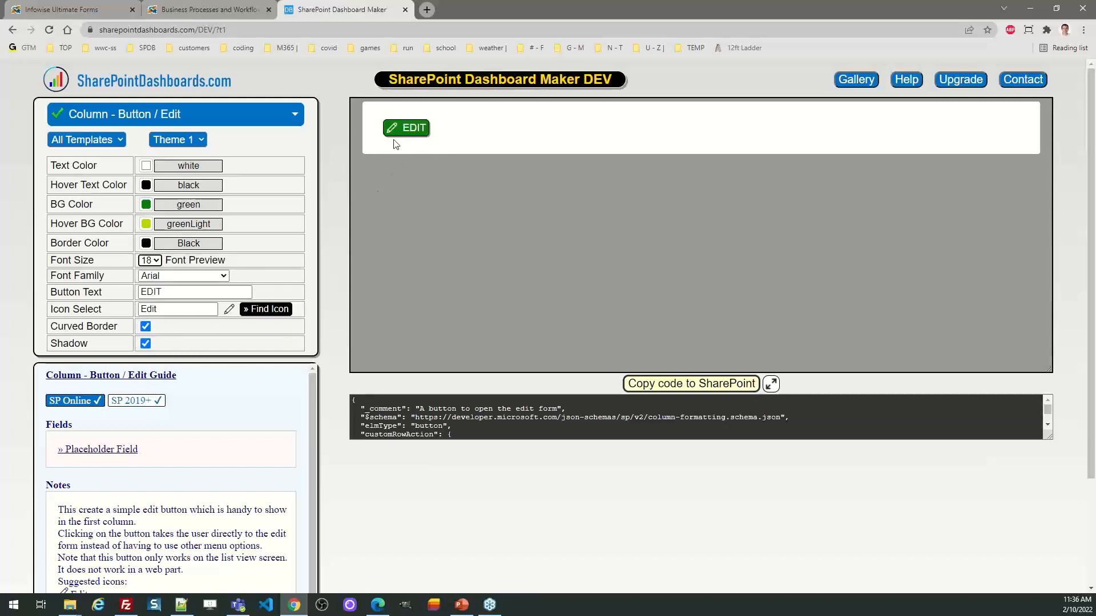
Step: Apply Theme 2 to the Edit button, with both the curved border and the shadow enabled
click(200, 140)
click(196, 167)
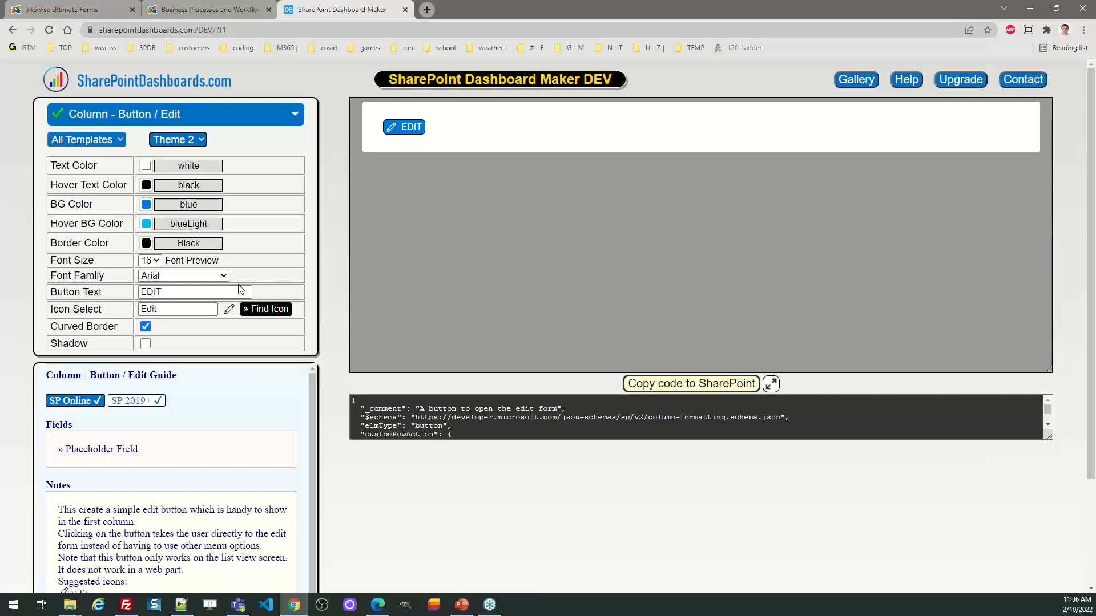
click(145, 327)
click(146, 344)
Step: Expand the generated JSON code to look through it, and copy the Edit button code for SharePoint
click(774, 391)
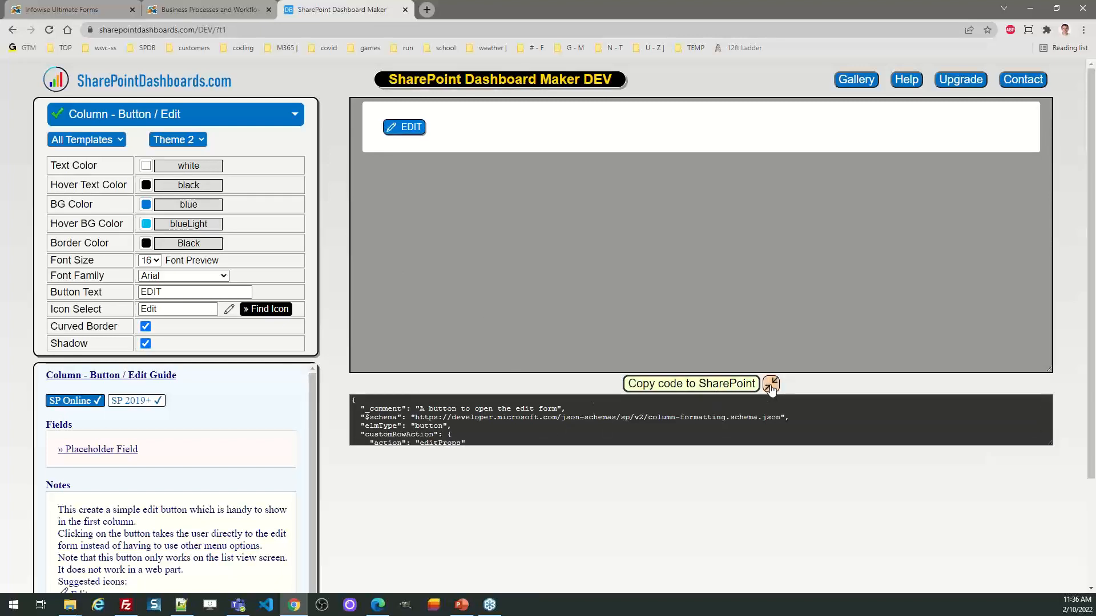
drag(1047, 428, 1049, 505)
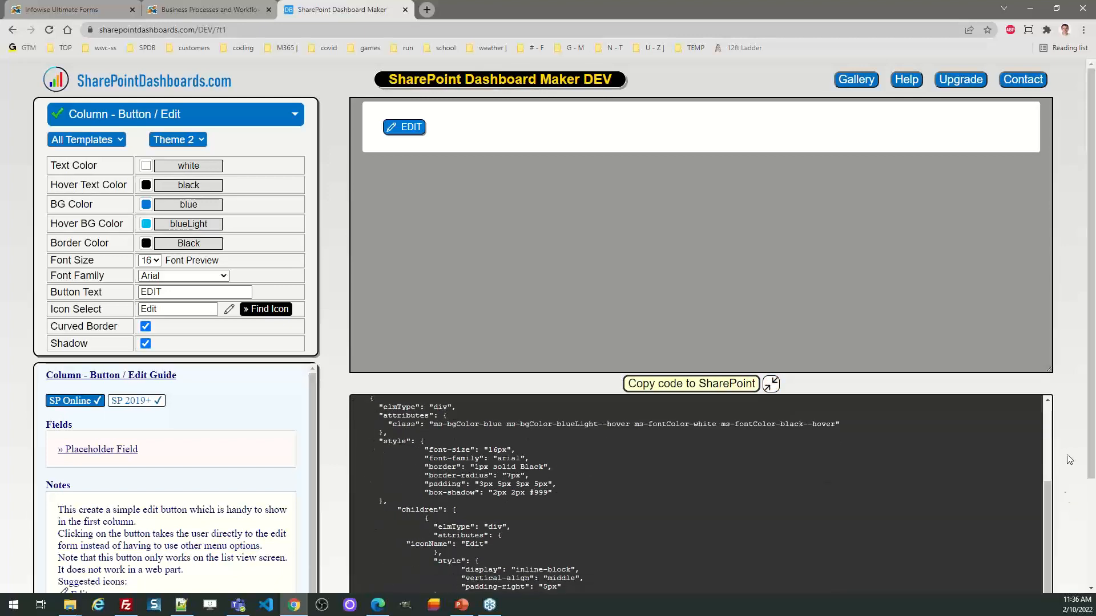
mouse_move(1091, 452)
mouse_down()
mouse_move(1094, 524)
mouse_move(1091, 456)
mouse_up()
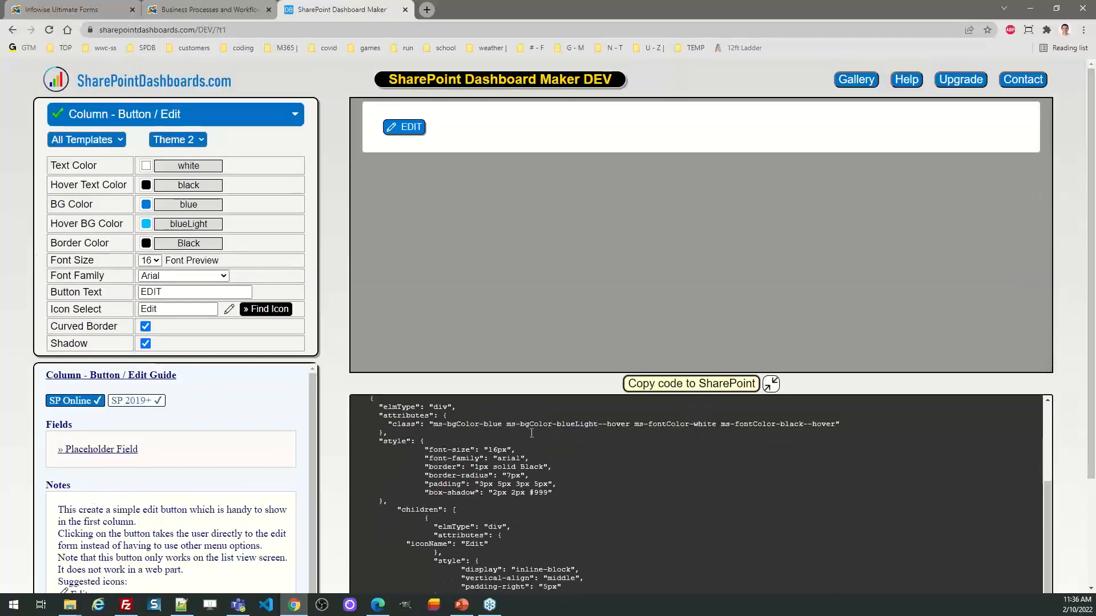
click(369, 407)
key(ctrl+a)
scroll(369, 406, down, 3)
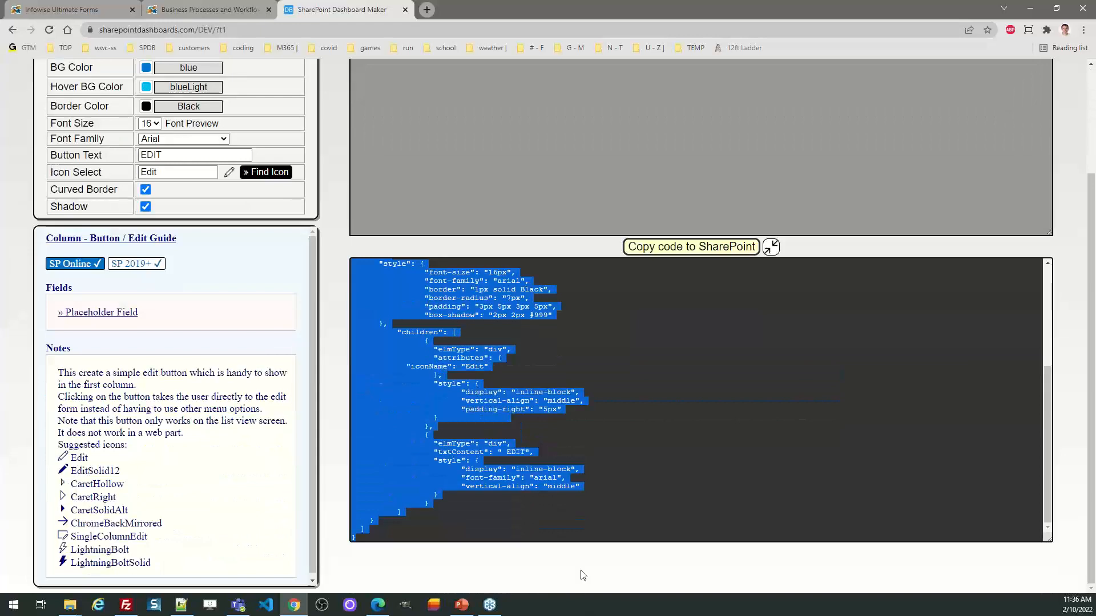
scroll(1076, 383, up, 3)
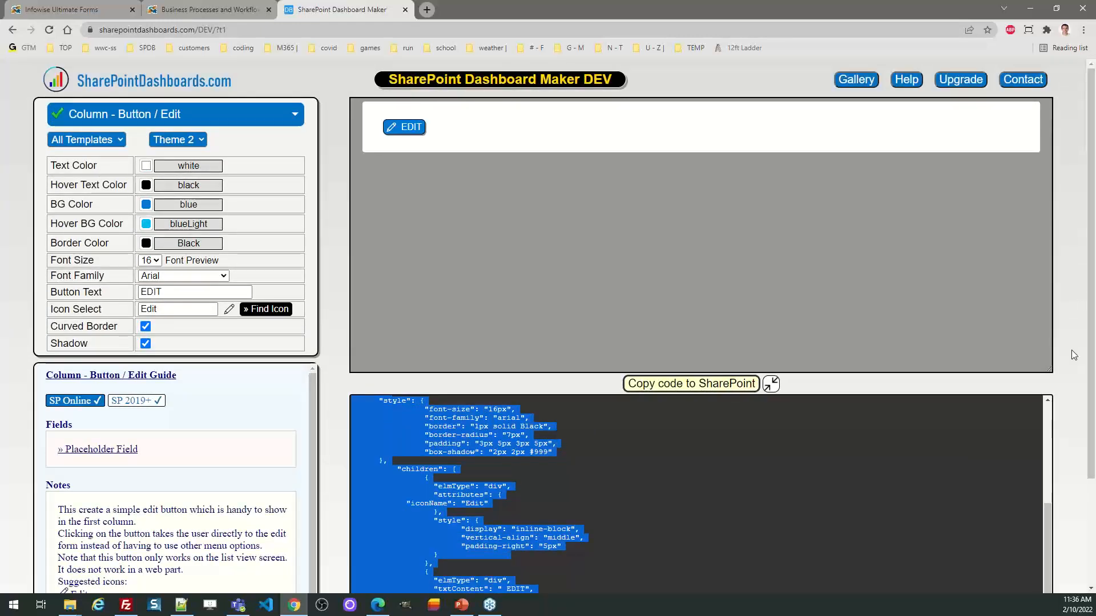
click(692, 383)
Step: Switch to the List Views SharePoint site in Edge and open the Edit / View Buttons example under Column Formatting
key(alt+Tab)
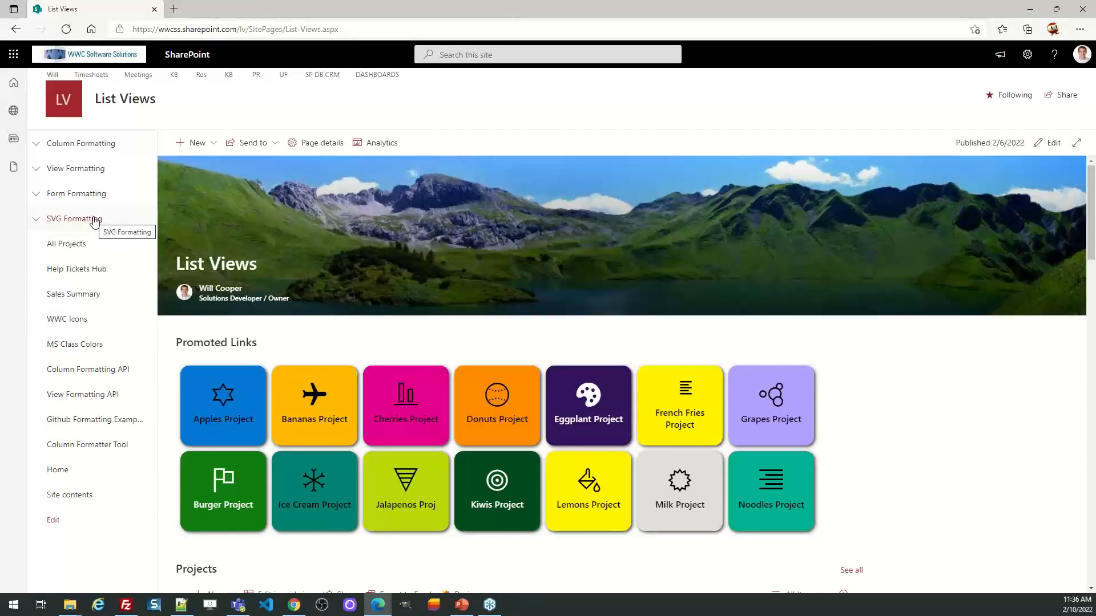
click(35, 147)
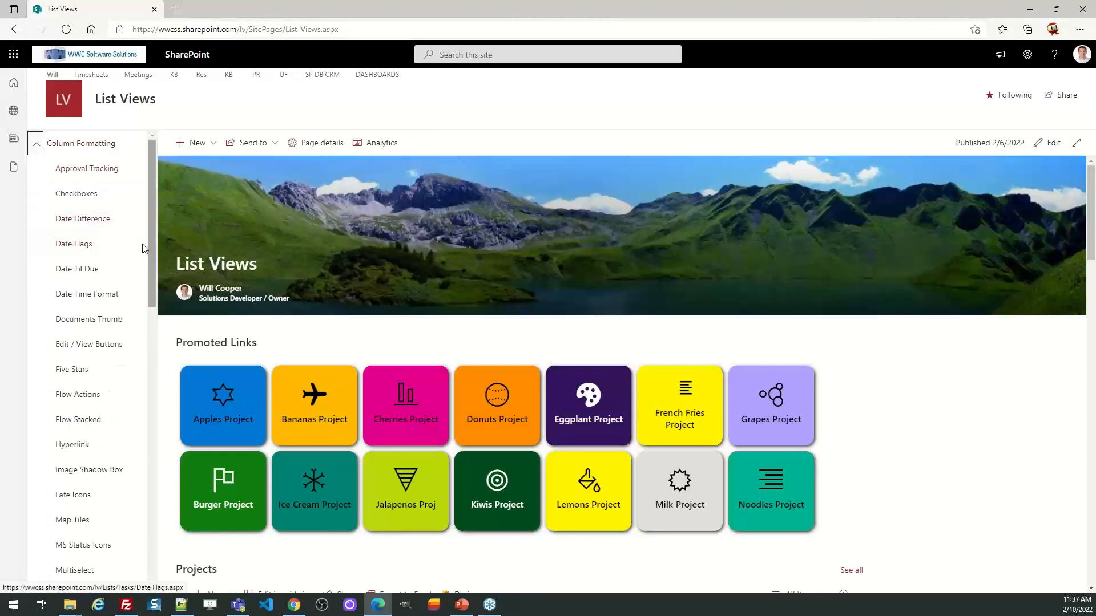
click(92, 349)
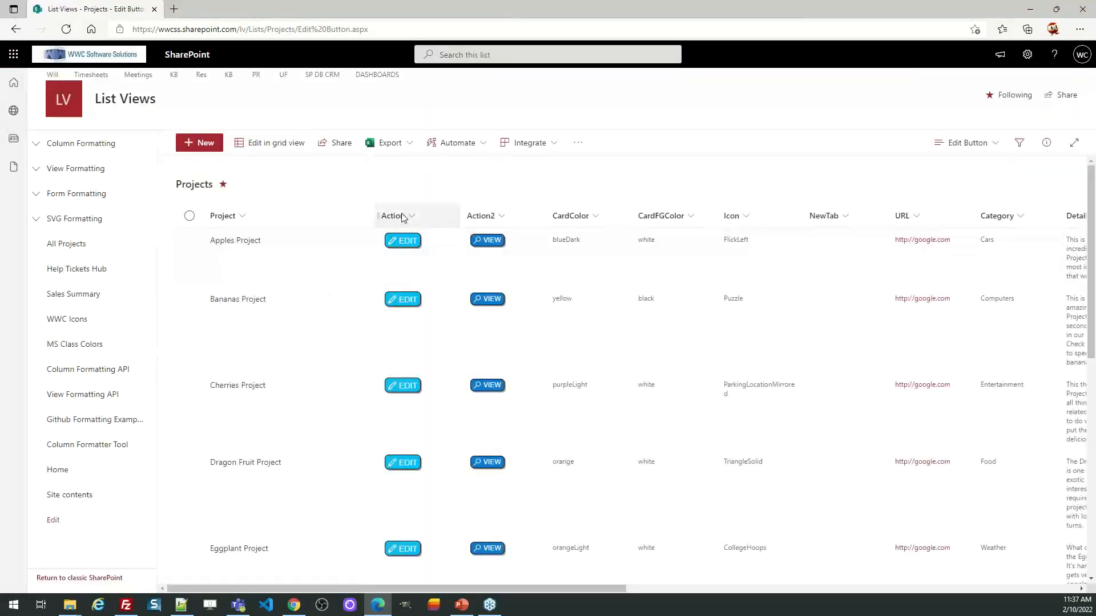
Step: Replace the Action column's formatting JSON in the Projects list with the copied code, save it and close the formatting pane
click(411, 218)
mouse_move(447, 322)
click(526, 347)
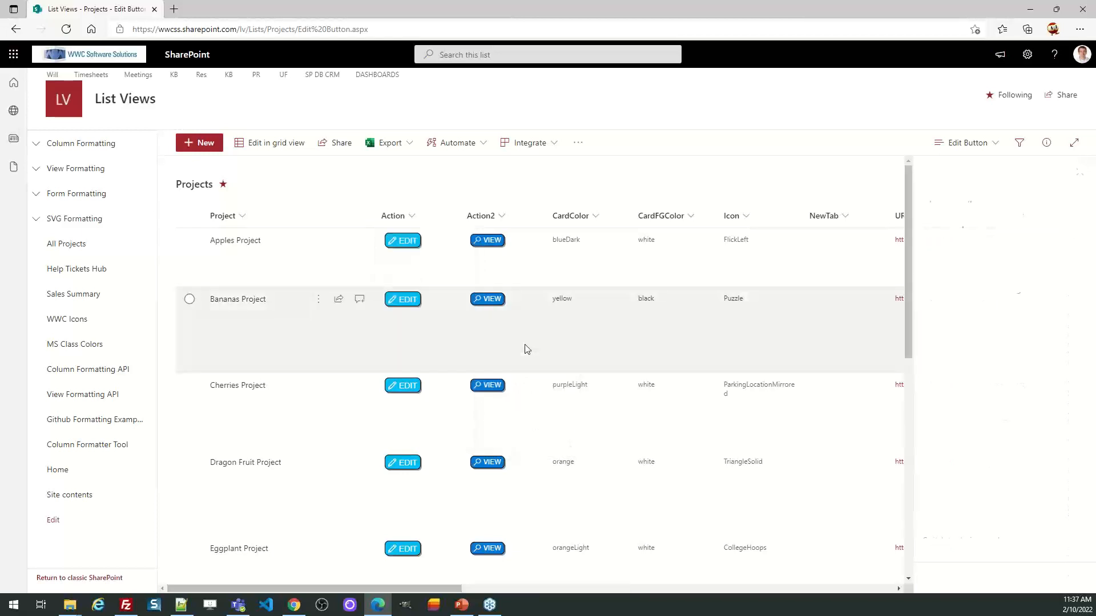
click(972, 386)
key(ctrl+a)
key(ctrl+v)
click(999, 582)
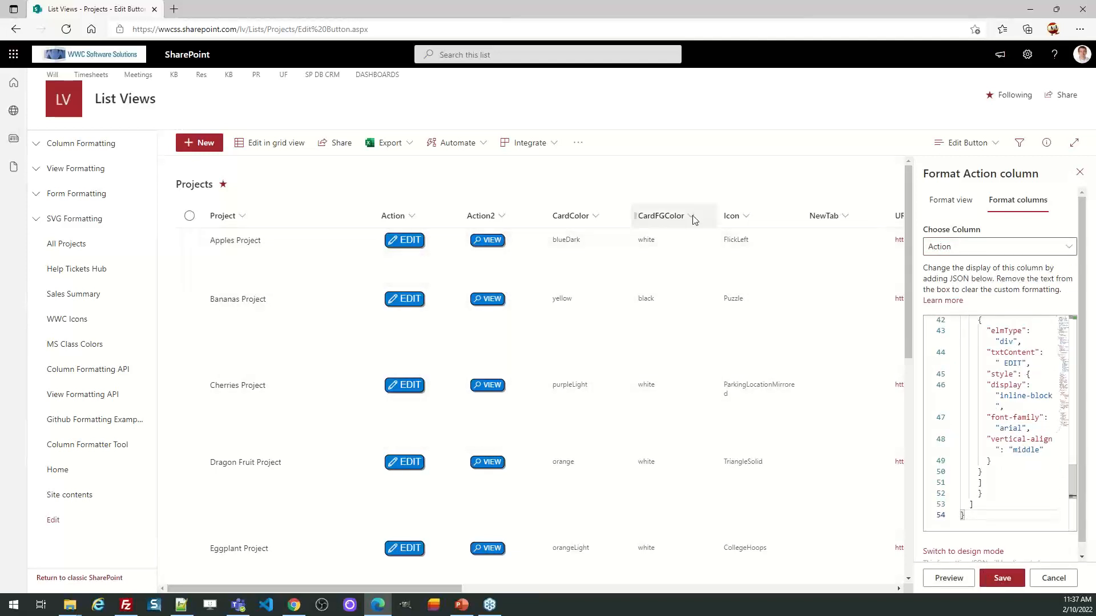
click(1080, 173)
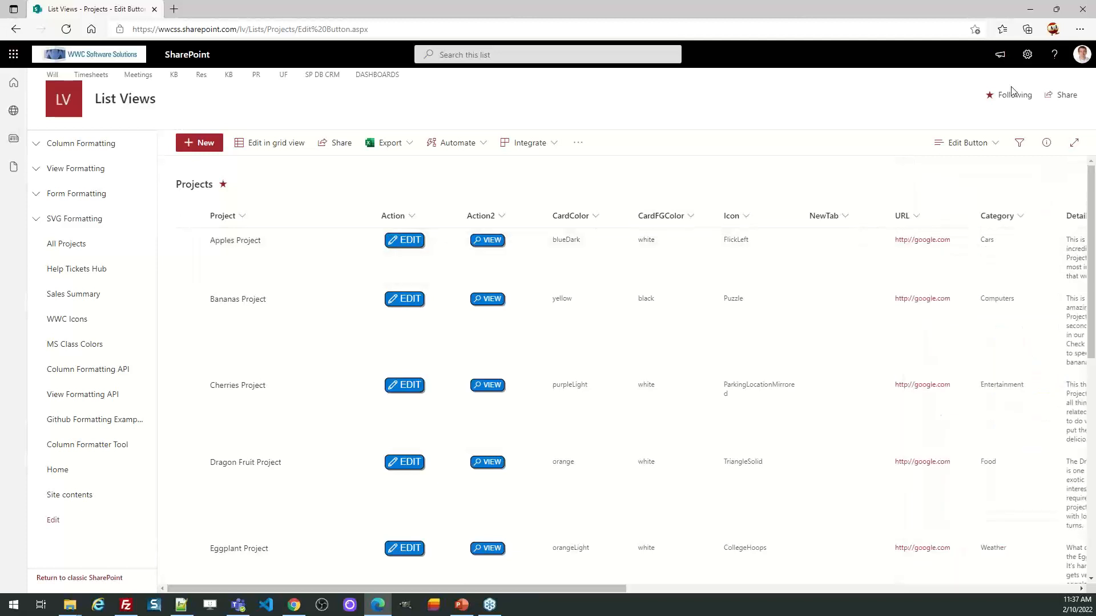
Step: Return to the SharePointDashboards.com gallery and look through the button, date and progress indicator templates
click(1030, 10)
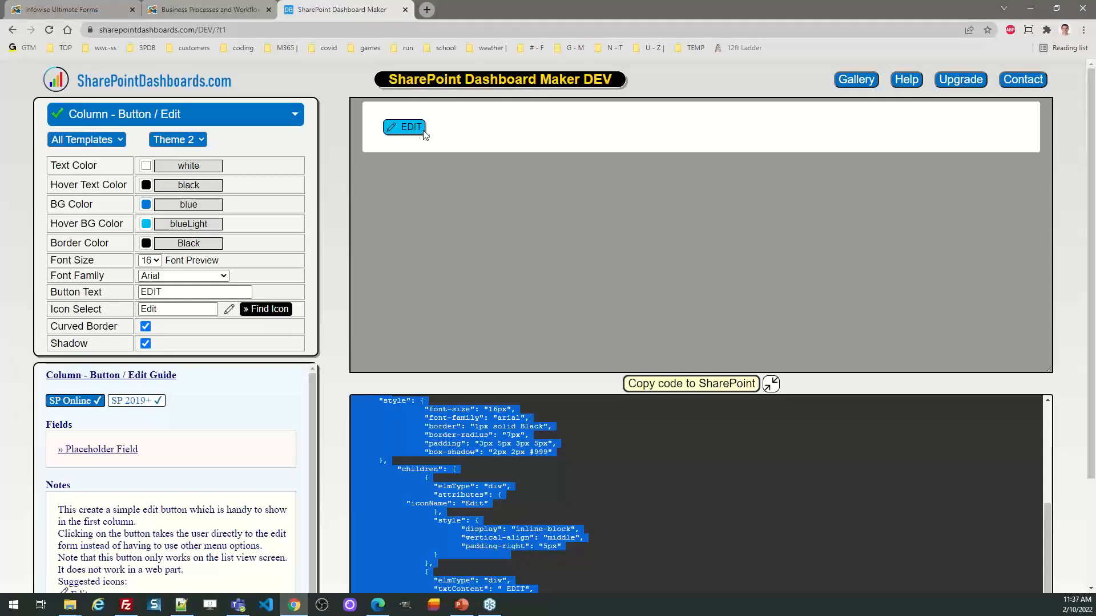
click(857, 83)
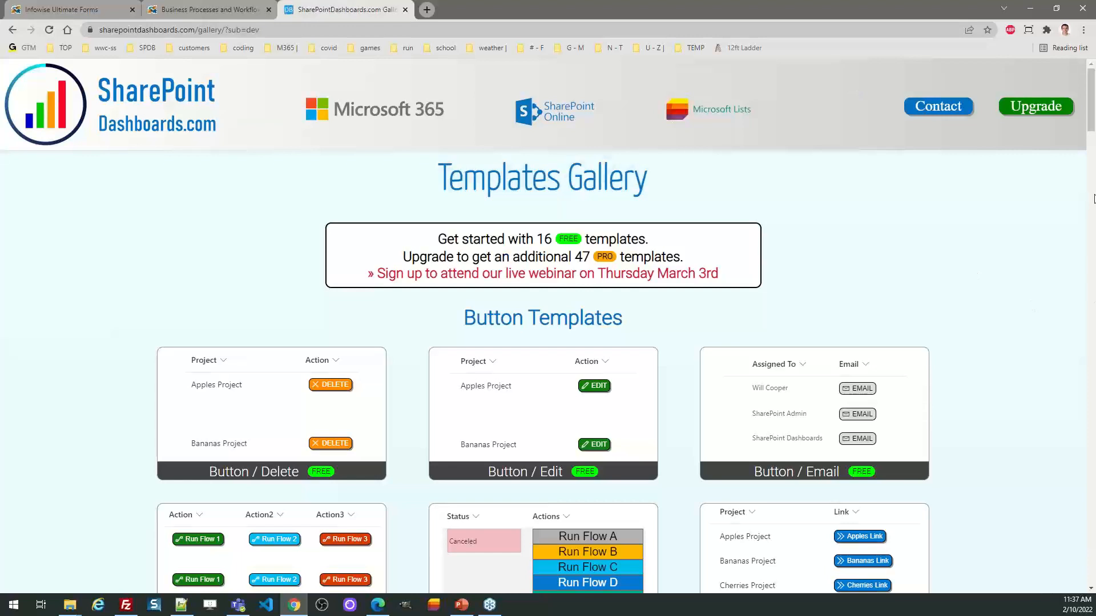
scroll(1082, 183, down, 2)
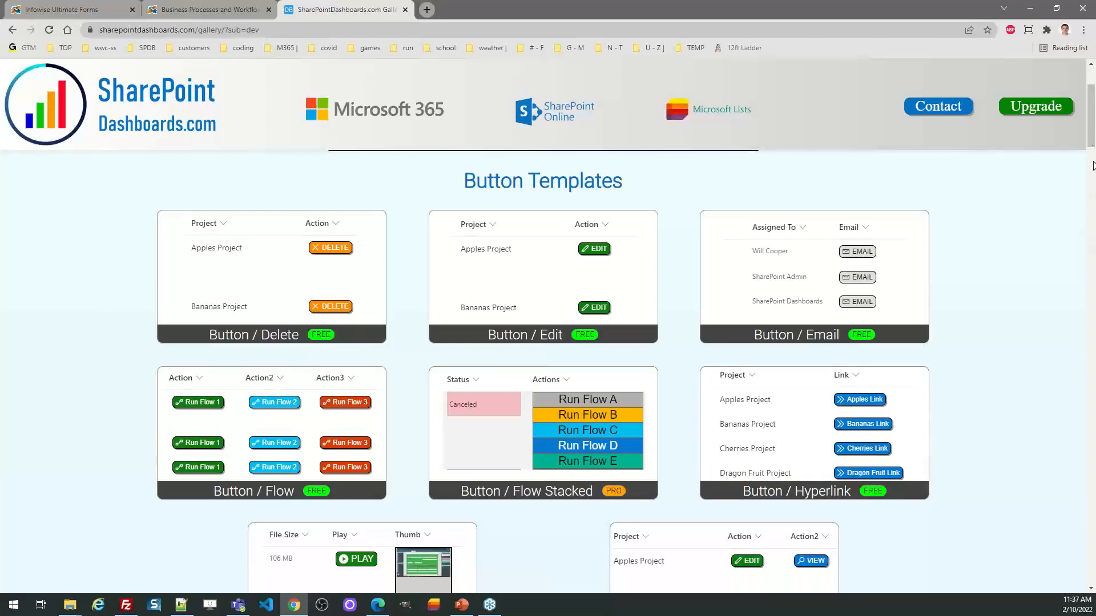
scroll(1092, 145, down, 2)
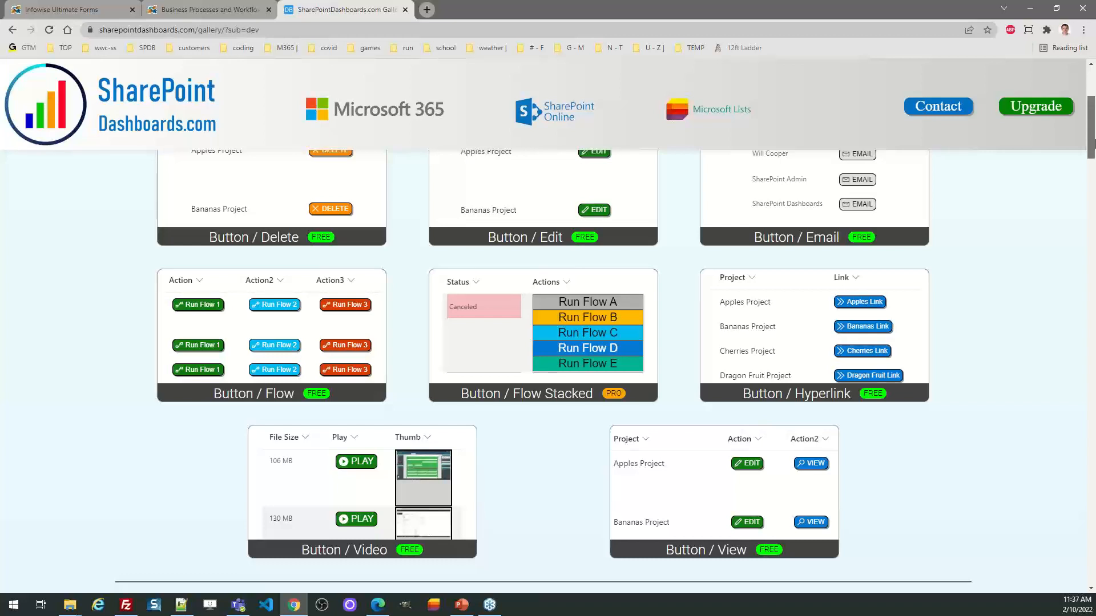
drag(1091, 143, 1094, 223)
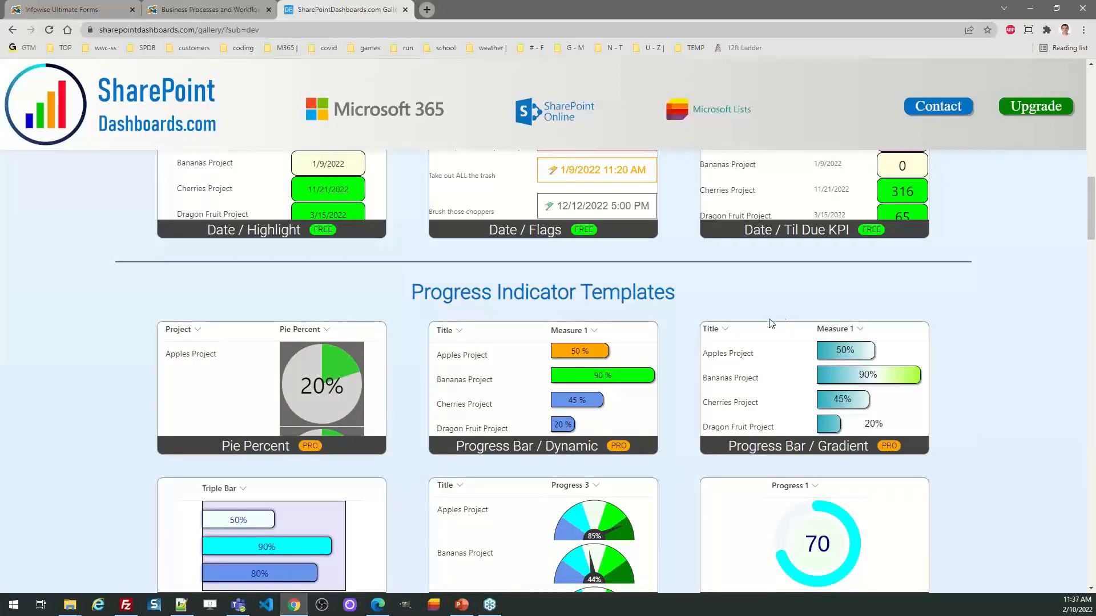
Step: Open the Pie Percent template, stop its preview and try Theme 2 and Theme 3 before reapplying Theme 1
click(257, 401)
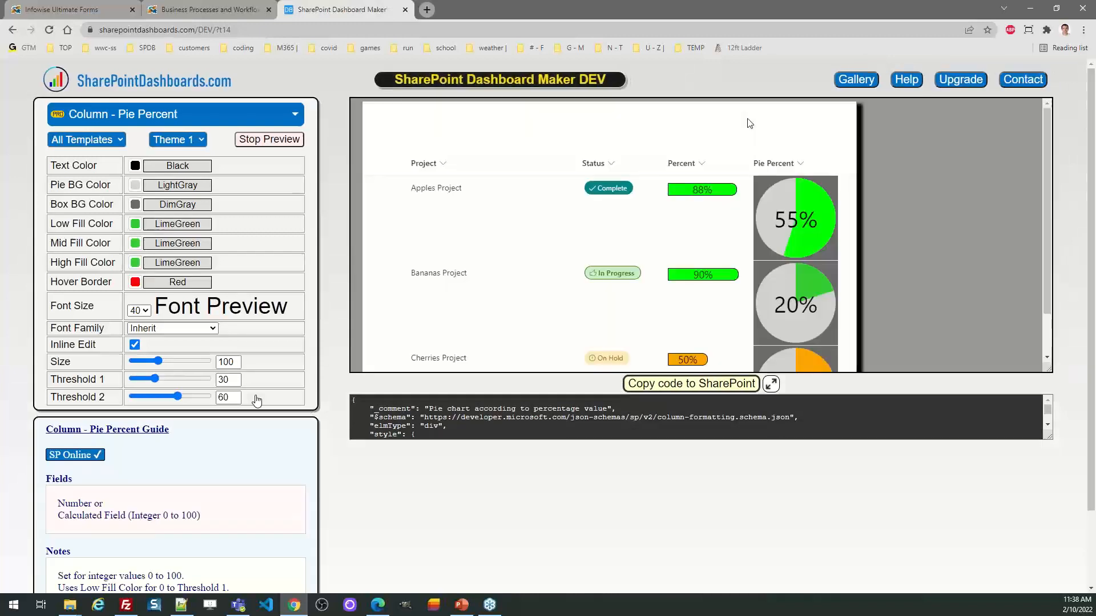
click(286, 143)
click(201, 141)
click(173, 166)
click(201, 141)
click(194, 182)
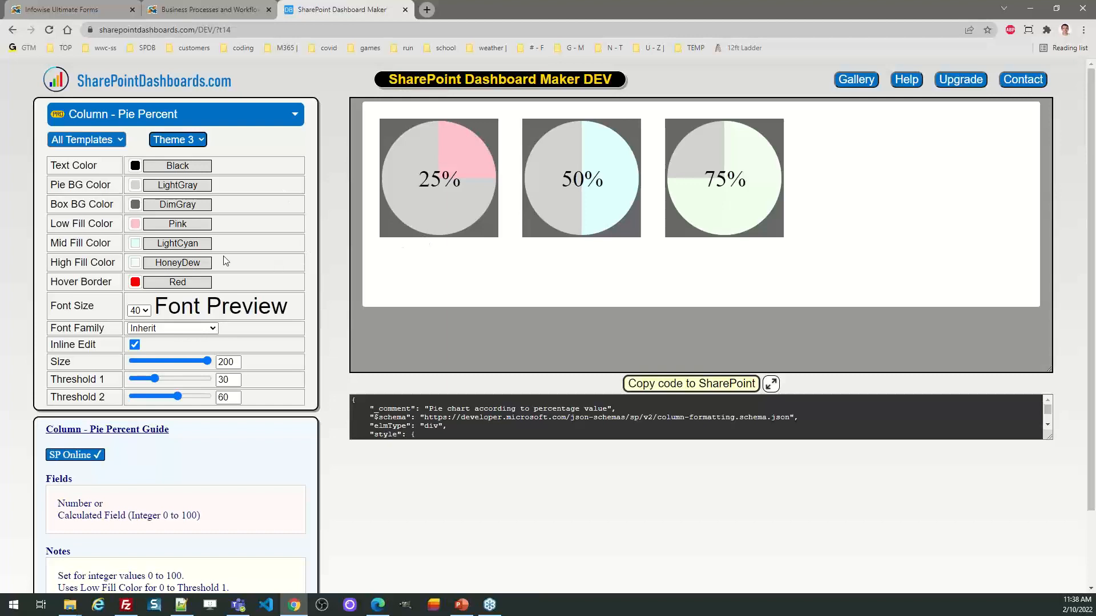
click(200, 140)
click(203, 152)
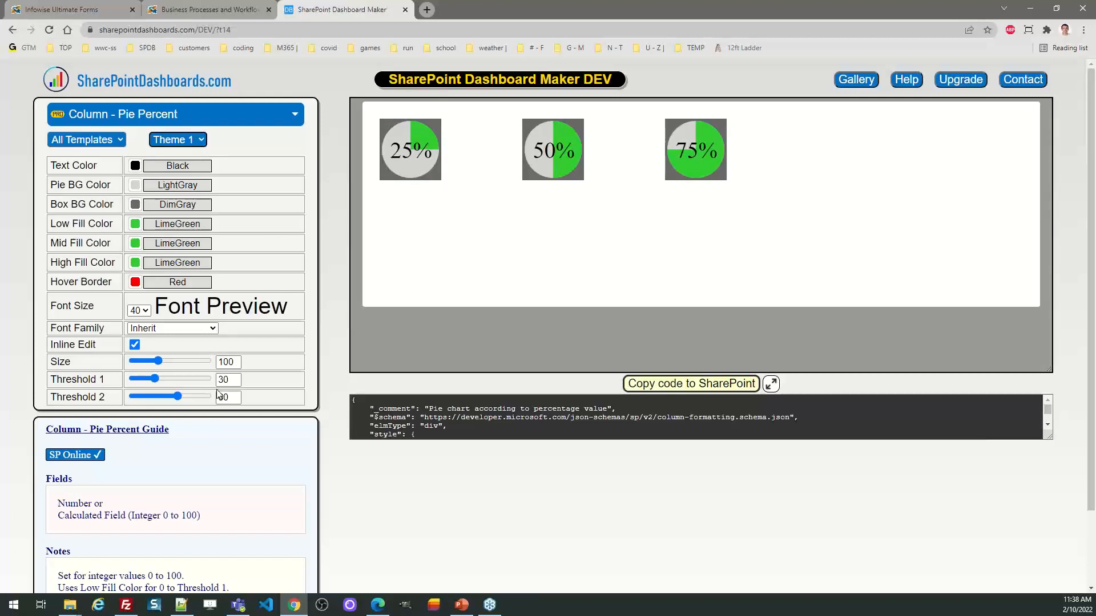
Step: Enlarge the pie chart to size 172 and copy its code for SharePoint
drag(158, 362, 169, 362)
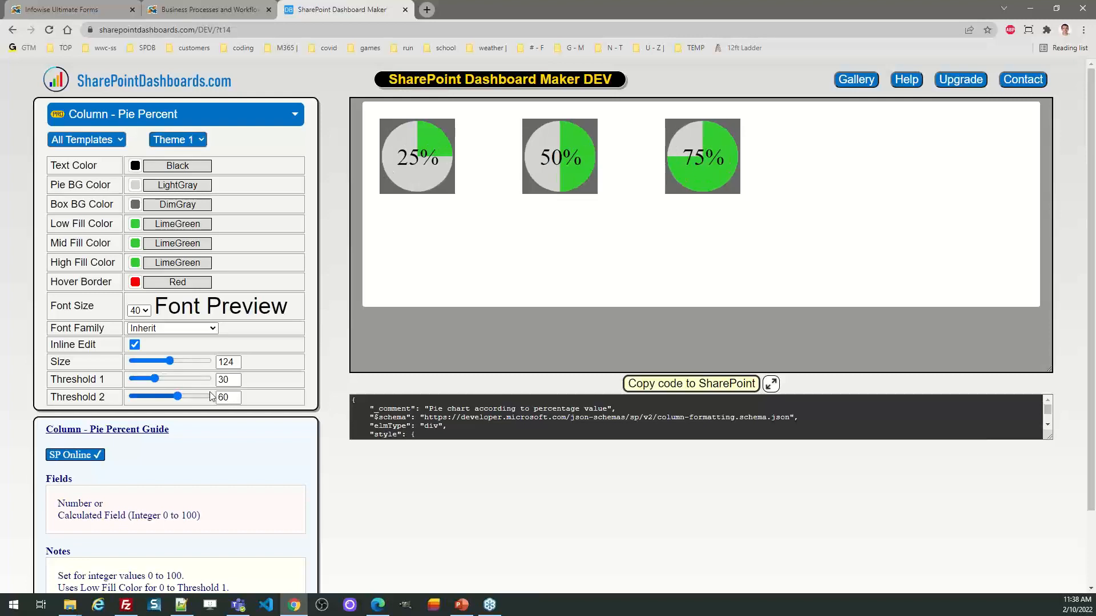
key(Right)
key(Right)
key(Right)
key(Right)
key(Right)
key(Right)
key(Right)
key(Right)
key(Right)
key(Right)
key(Right)
key(Right)
key(Right)
key(Right)
key(Right)
key(Right)
key(Right)
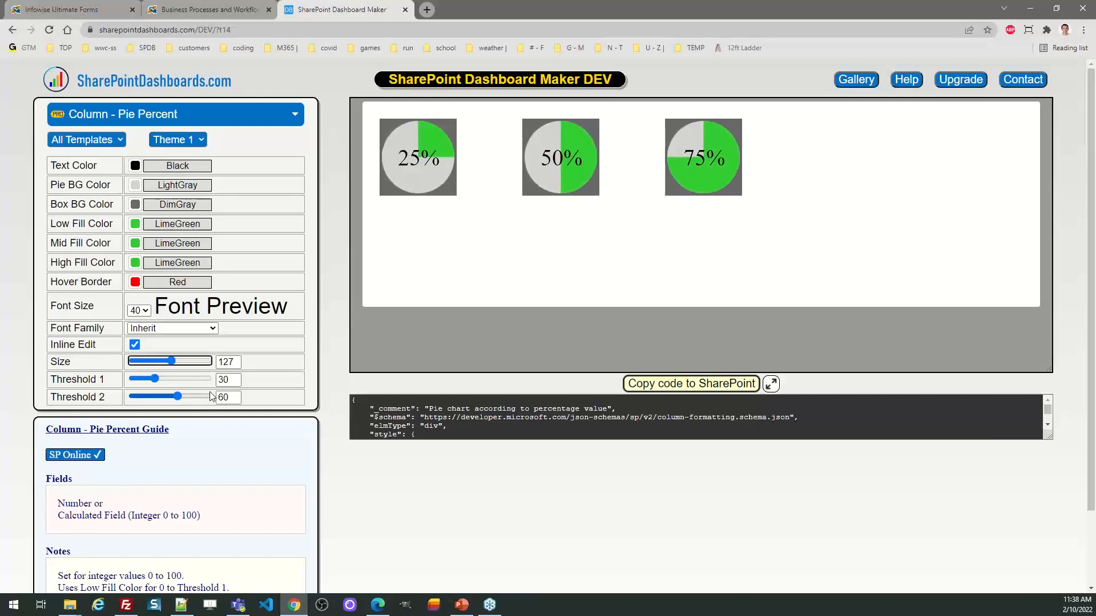
key(Right)
key(Right)
key(Right)
key(Right)
key(Right)
key(Right)
key(Right)
key(Right)
key(Right)
key(Right)
key(Right)
key(Right)
key(Right)
key(Right)
key(Right)
key(Right)
key(Right)
key(Right)
key(Right)
key(Right)
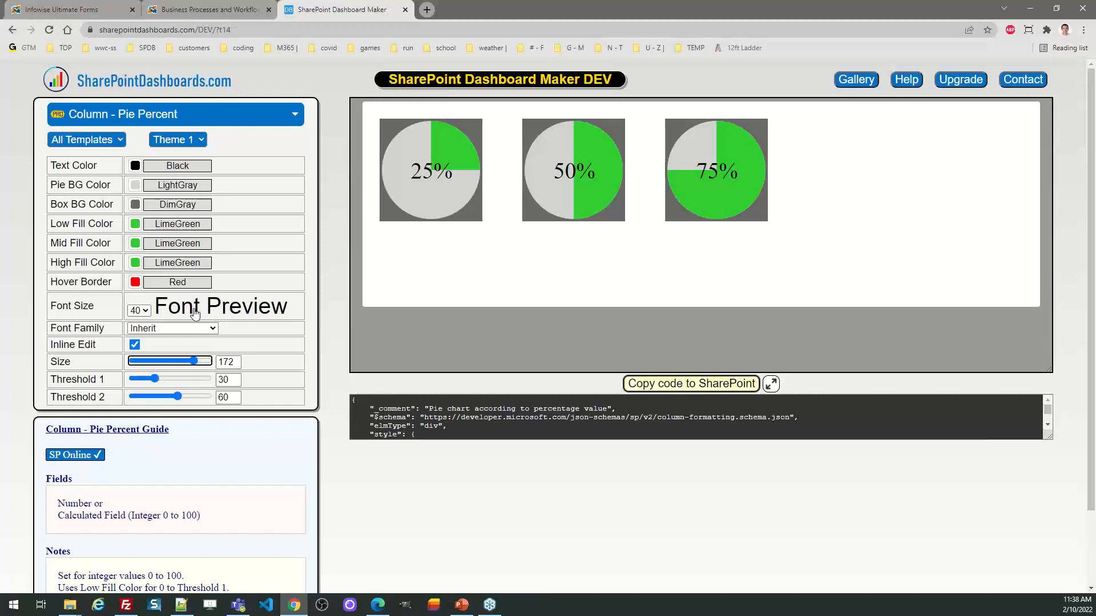
click(663, 391)
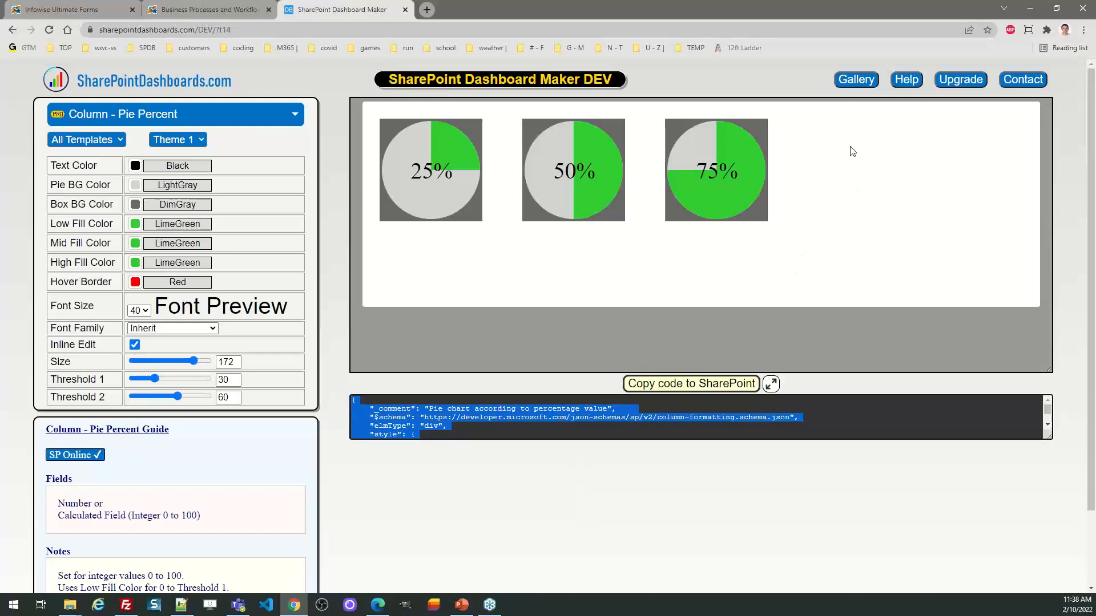
Step: Return to the template gallery, open the Radial Gauge 360° progress indicator template and stop its preview
click(852, 79)
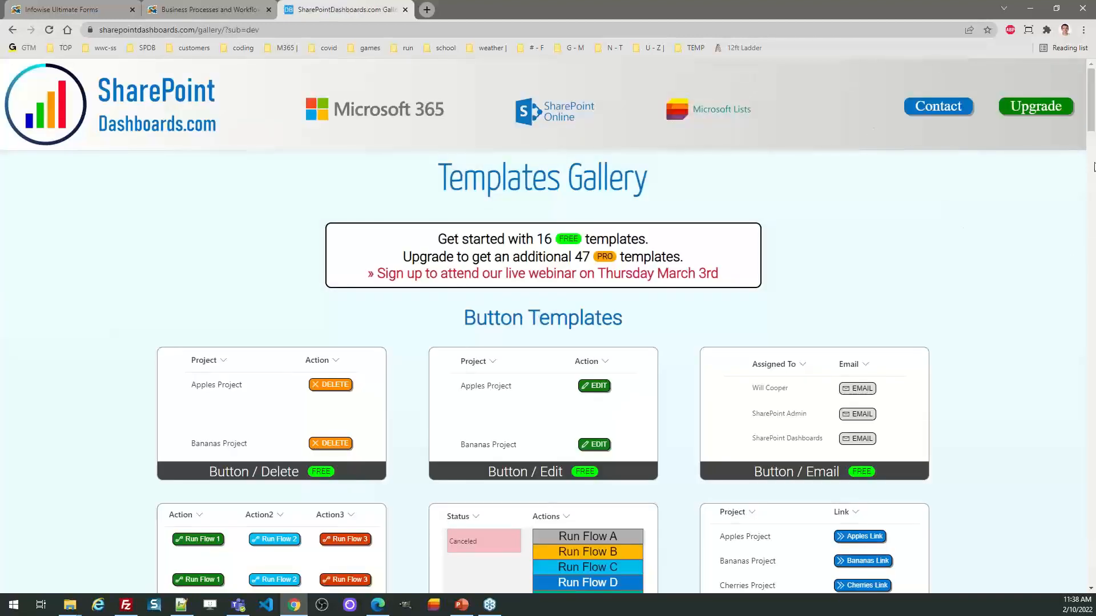
scroll(1093, 166, down, 9)
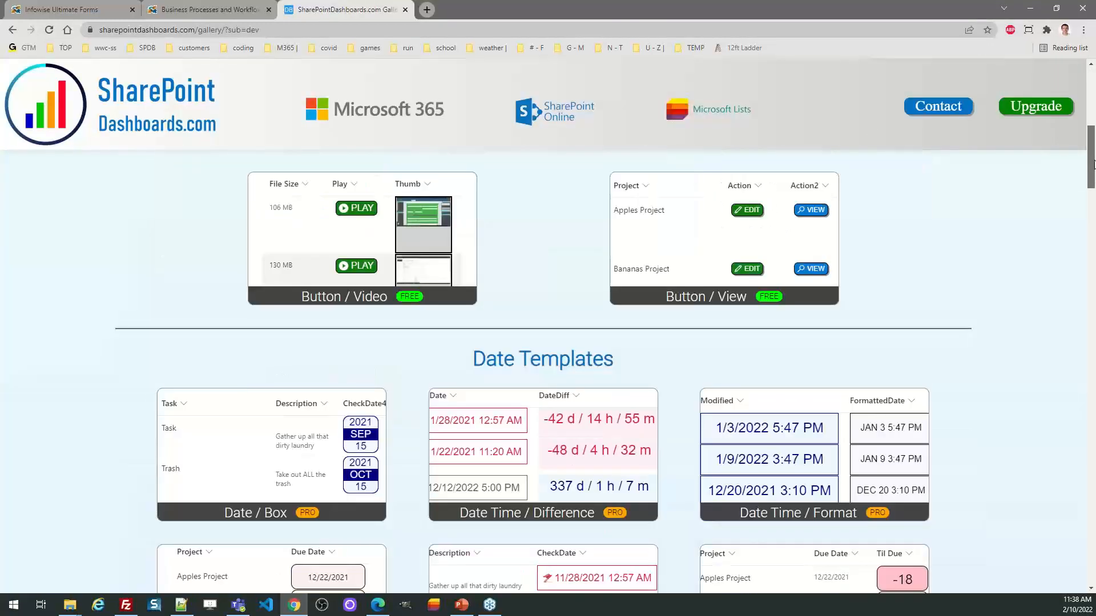
drag(1093, 165, 1094, 232)
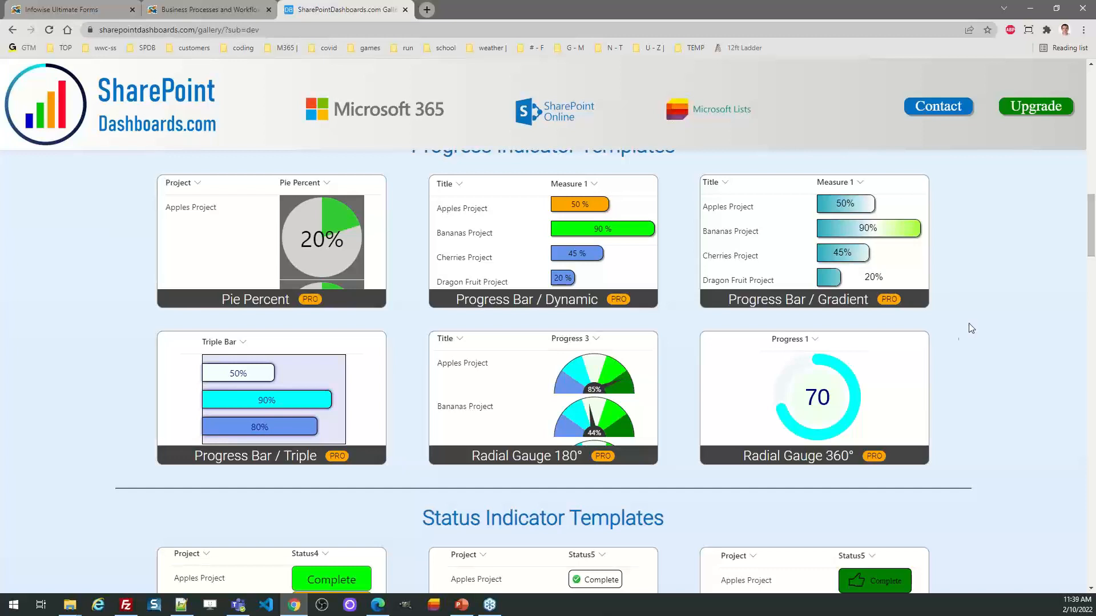
click(847, 380)
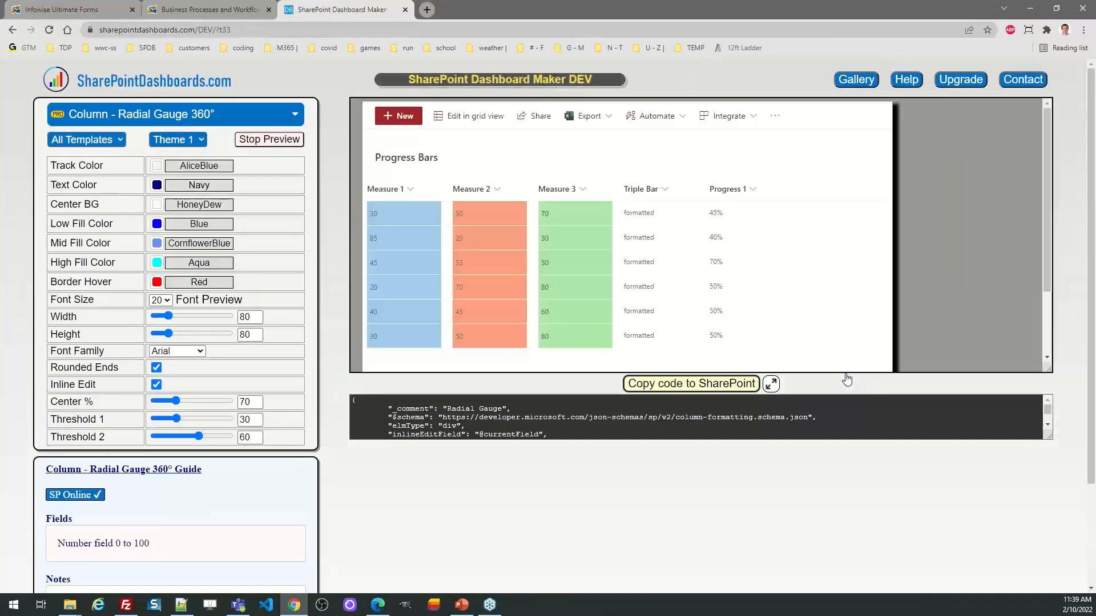
click(269, 140)
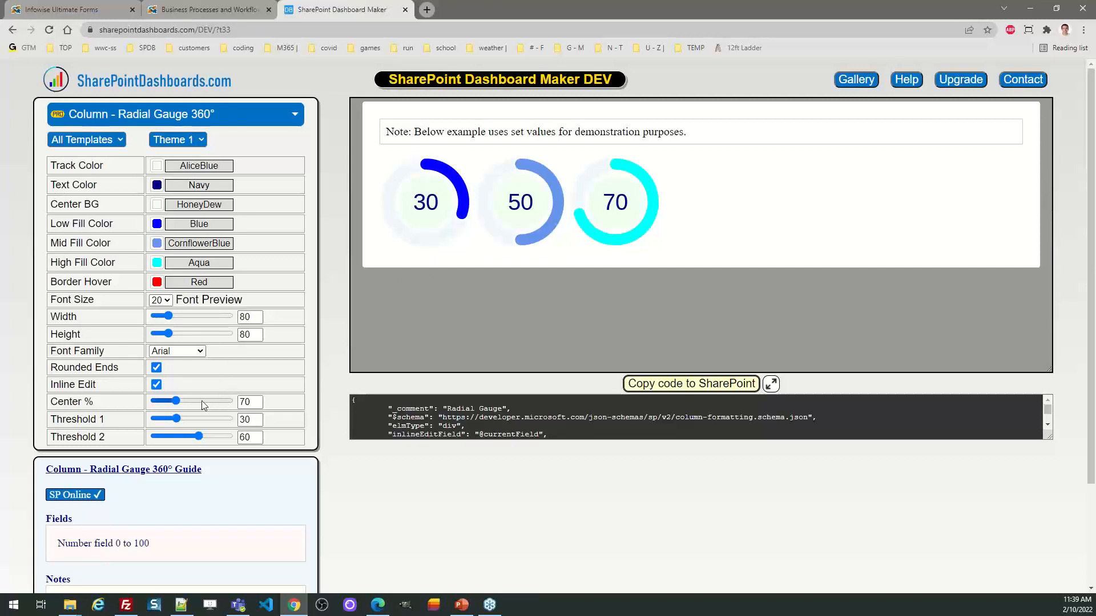
Step: Set the radial gauge's center percentage to 79 and both its width and height to 151
drag(177, 402, 195, 401)
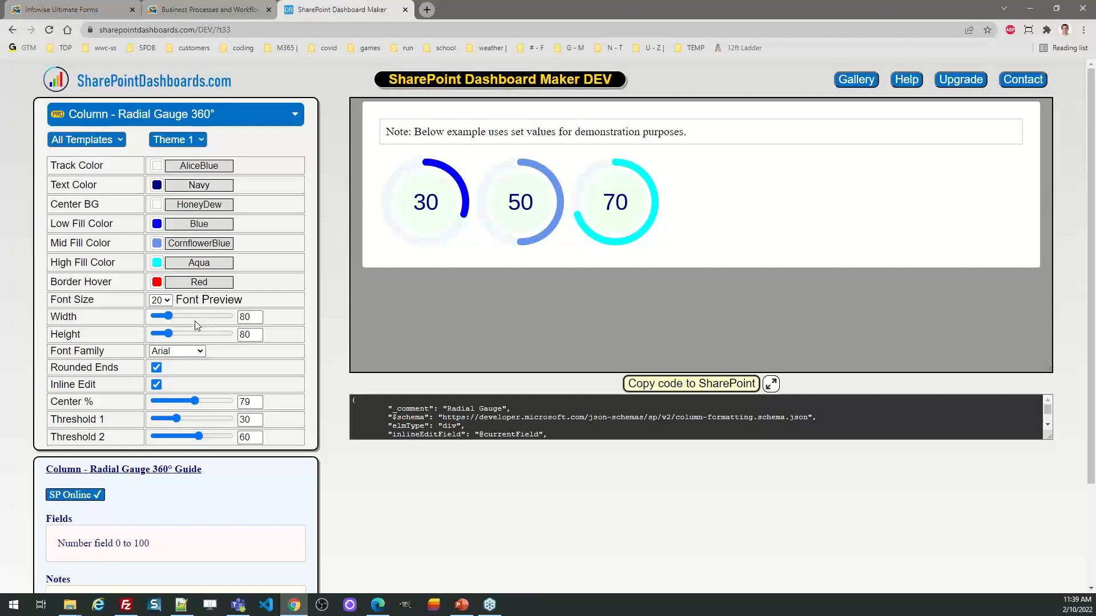
drag(170, 317, 190, 337)
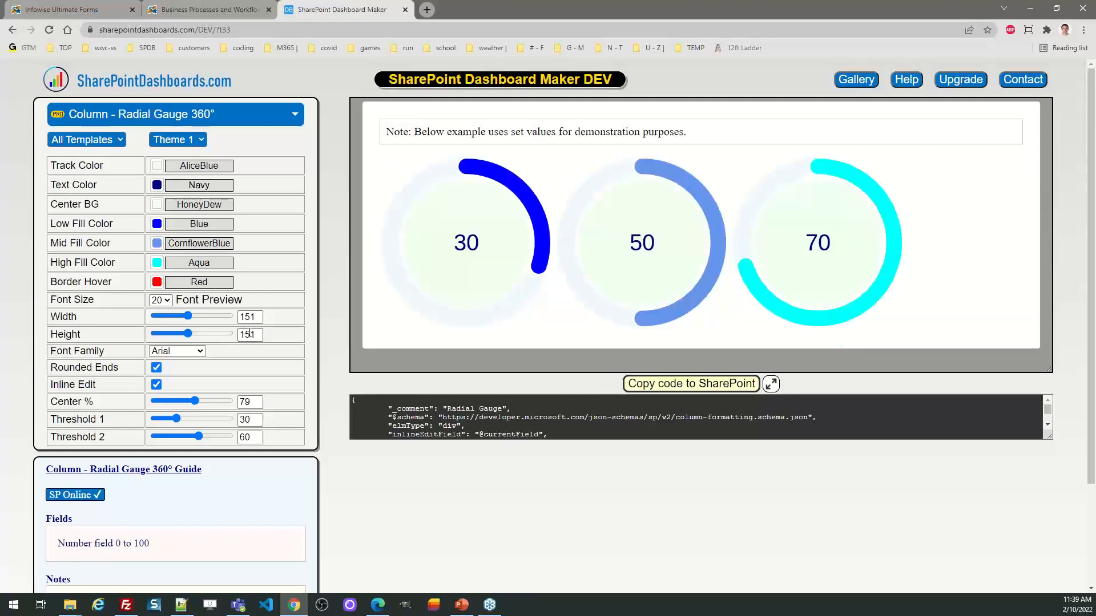
Step: Try Theme 2 on the radial gauge and switch it to Theme 3
click(189, 140)
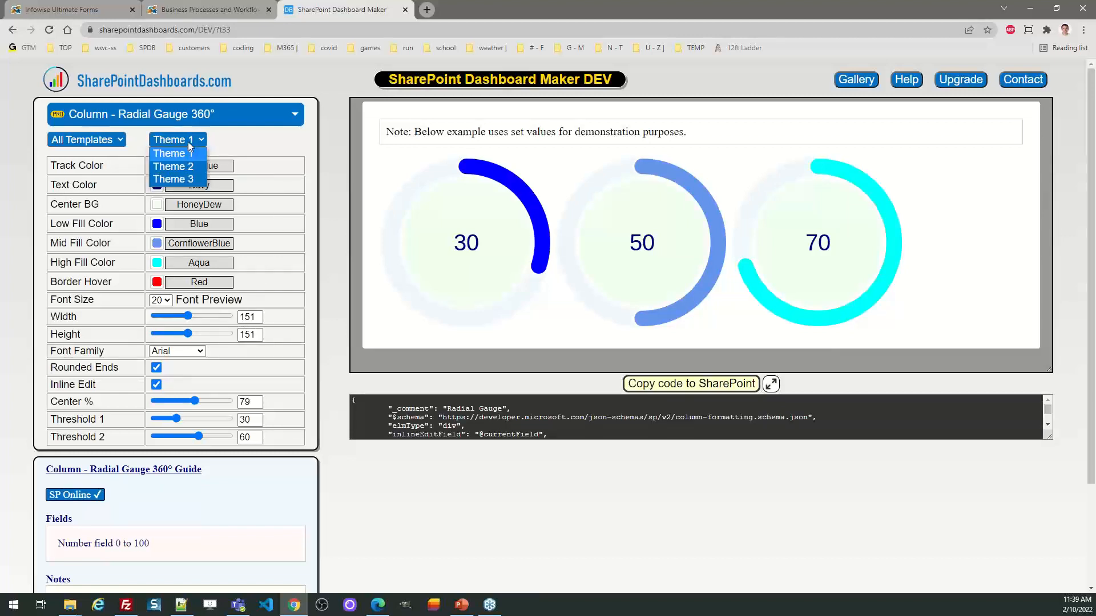
click(187, 165)
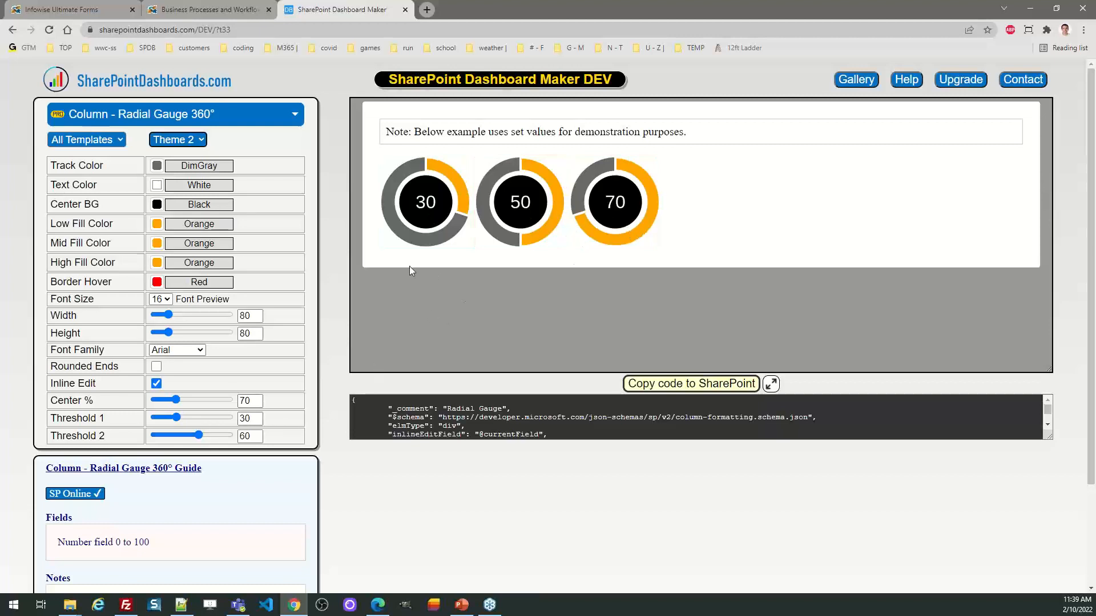
click(191, 143)
click(194, 184)
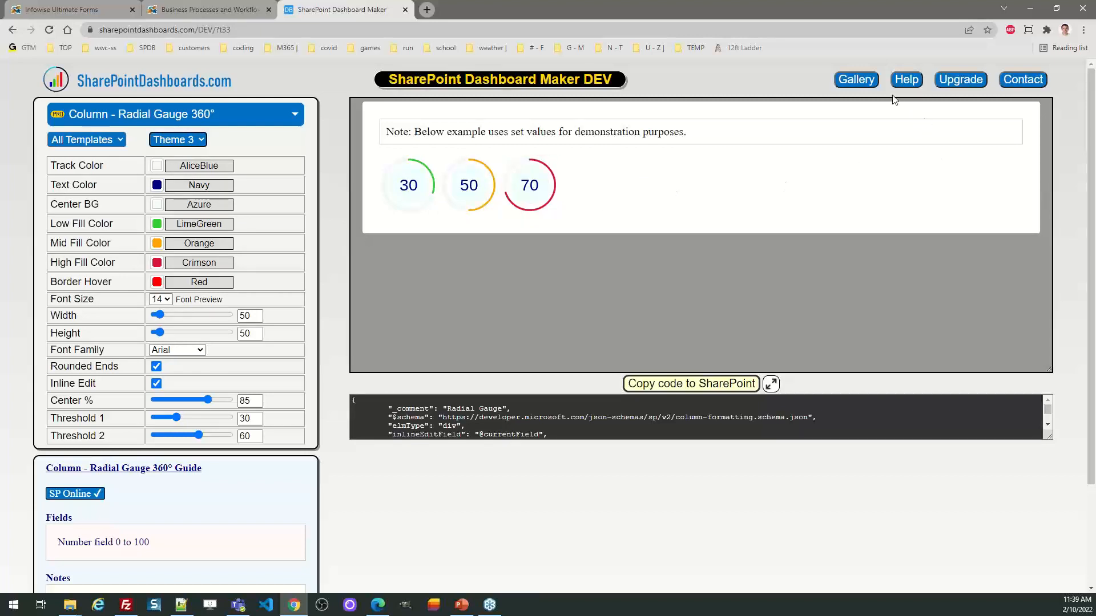
Step: Return to the gallery, open the Map / Google template under Additional Column Templates and stop its preview
click(857, 80)
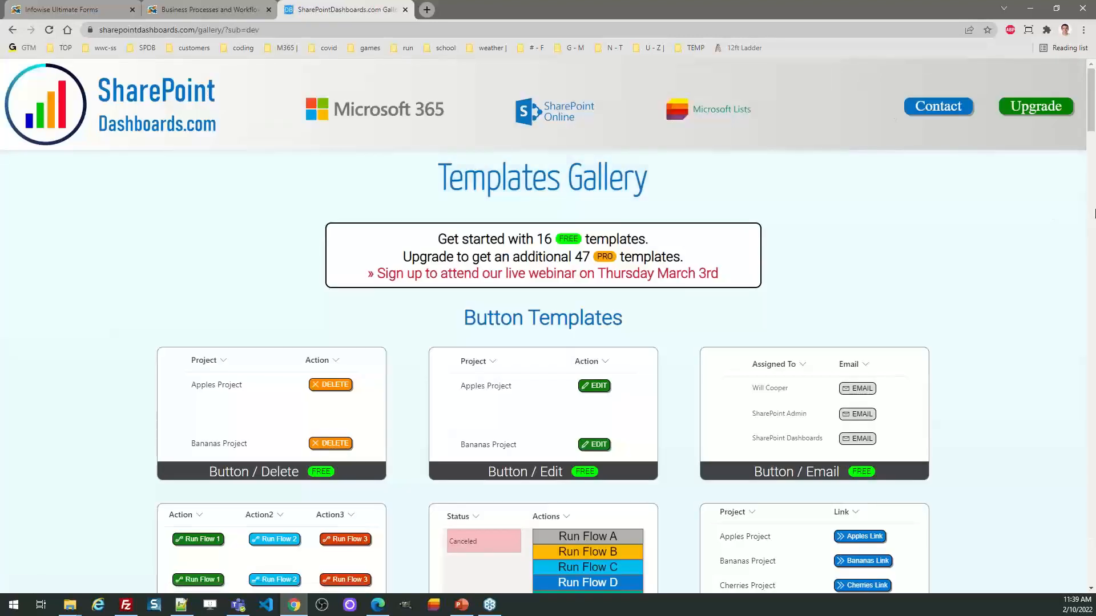
drag(1093, 111, 1094, 319)
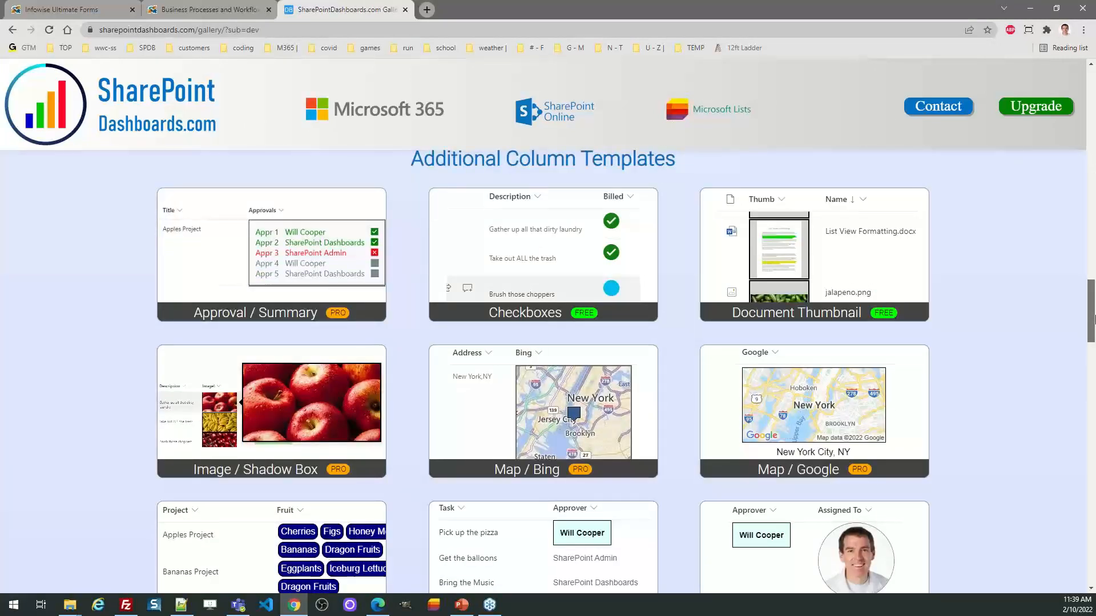
click(822, 393)
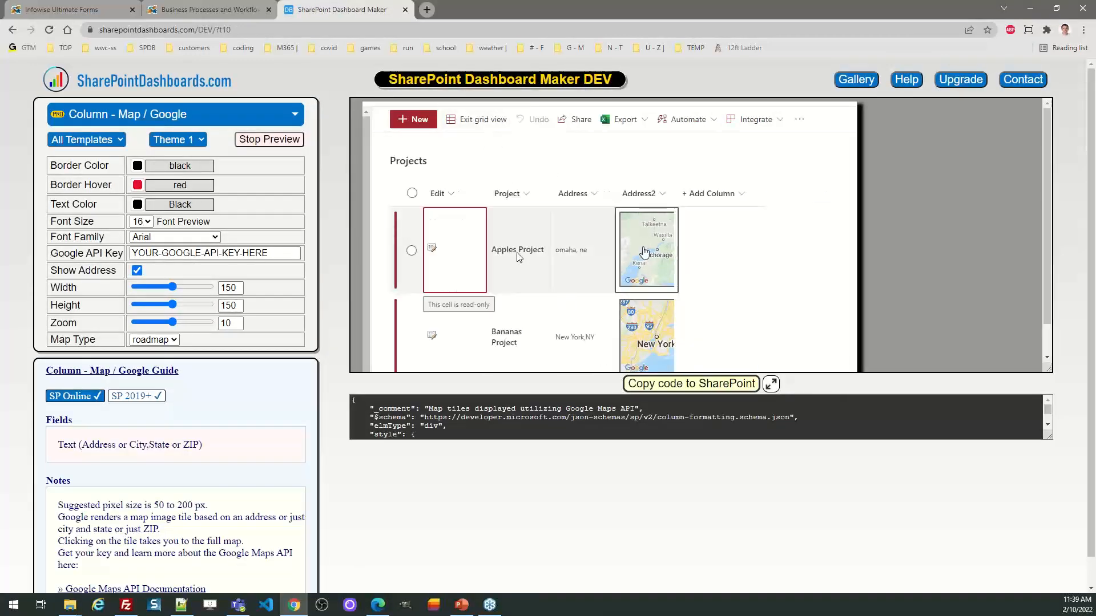
click(269, 139)
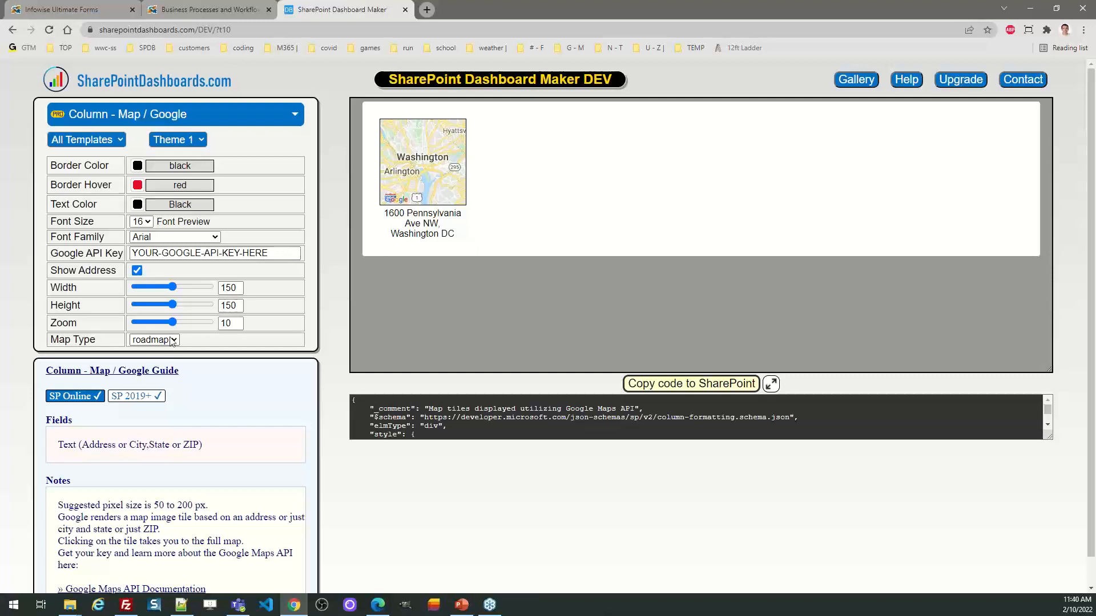
Step: Switch the Google map tile to Theme 2 and on to Theme 3, and test the tile's link to Google Maps
click(200, 142)
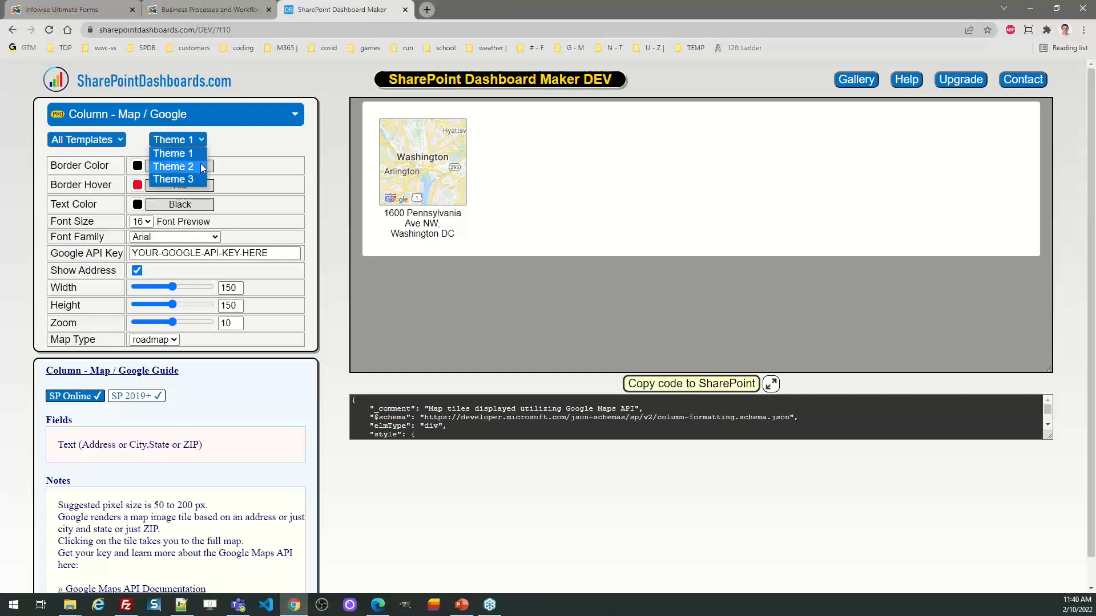
click(200, 164)
click(204, 141)
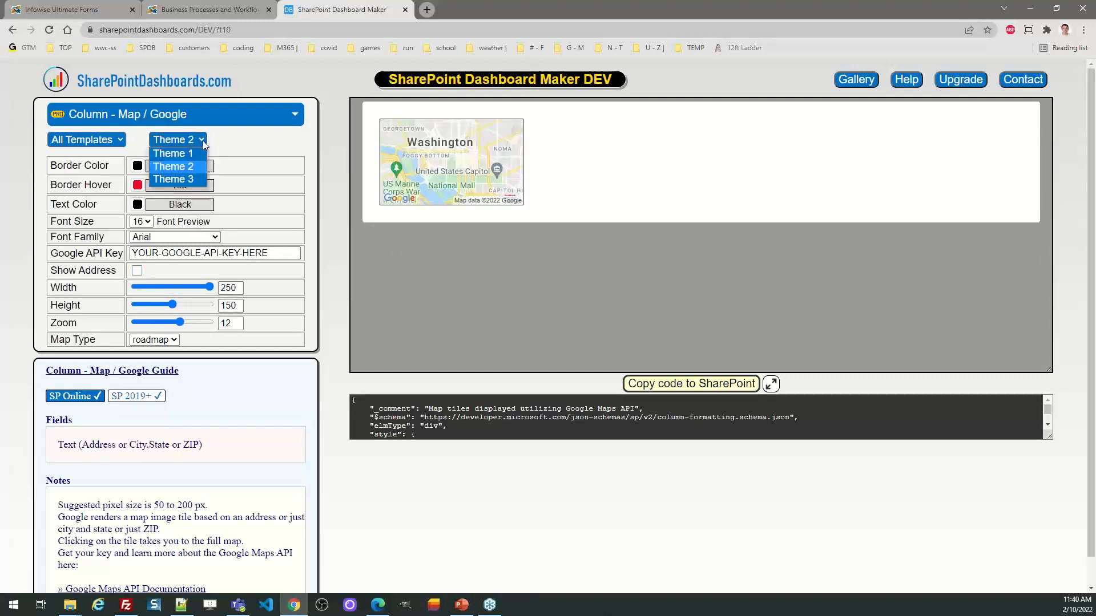
click(200, 182)
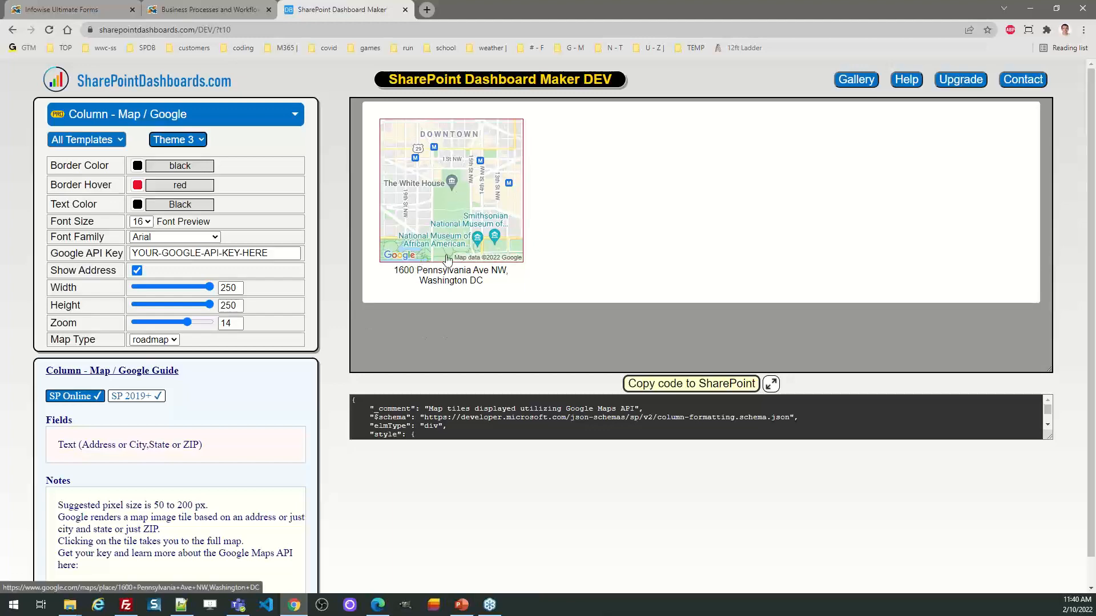
click(444, 194)
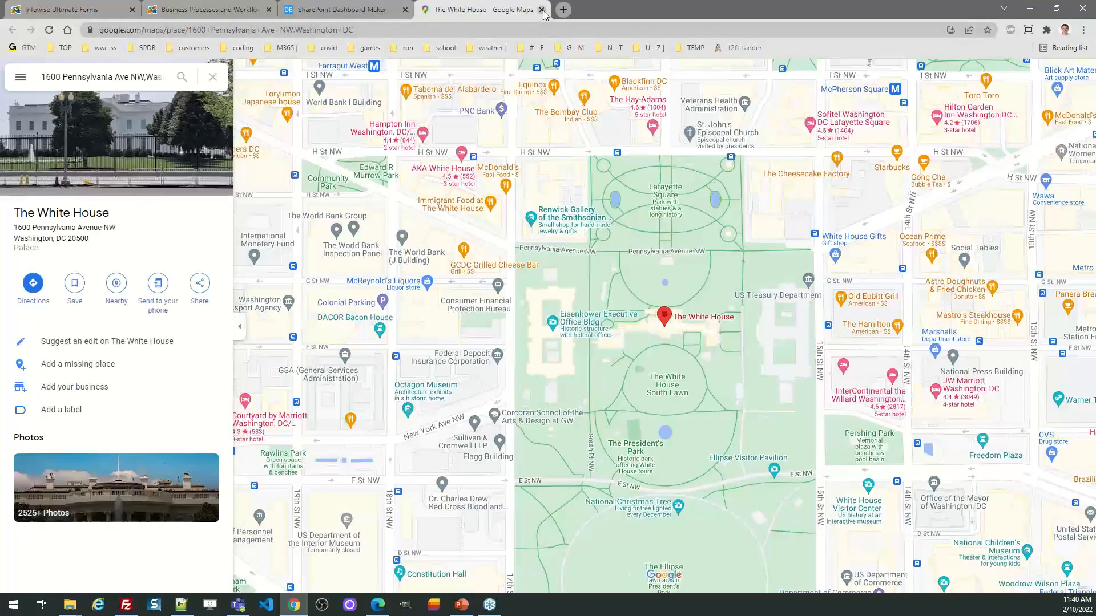
click(542, 10)
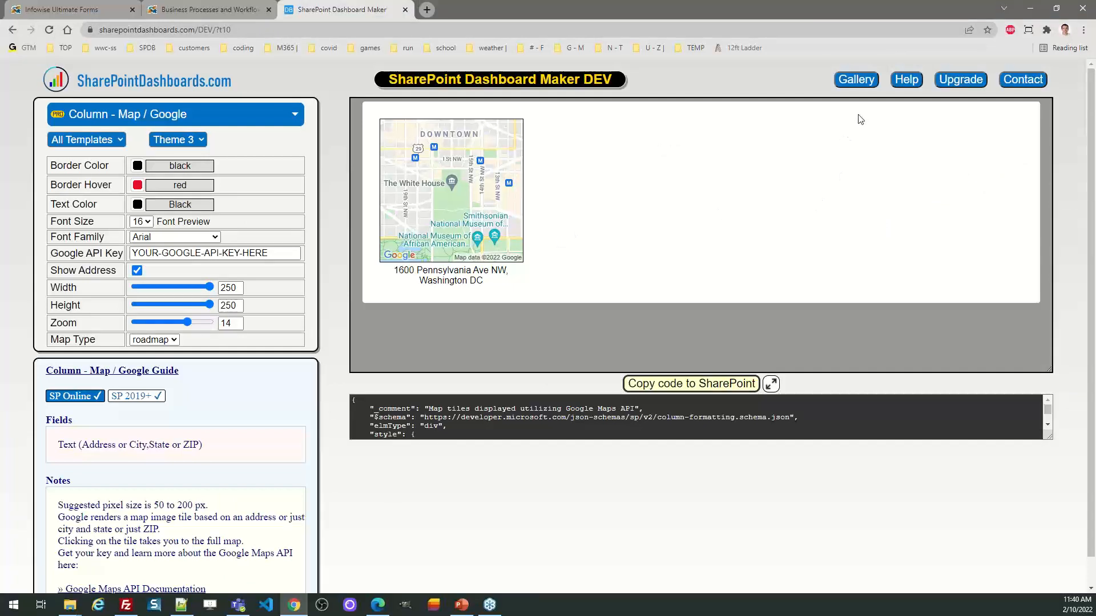
Step: Return to the gallery, open the Chart / Bars (All Rows) template under Charting Templates and stop its preview
click(856, 79)
drag(1094, 266, 1093, 418)
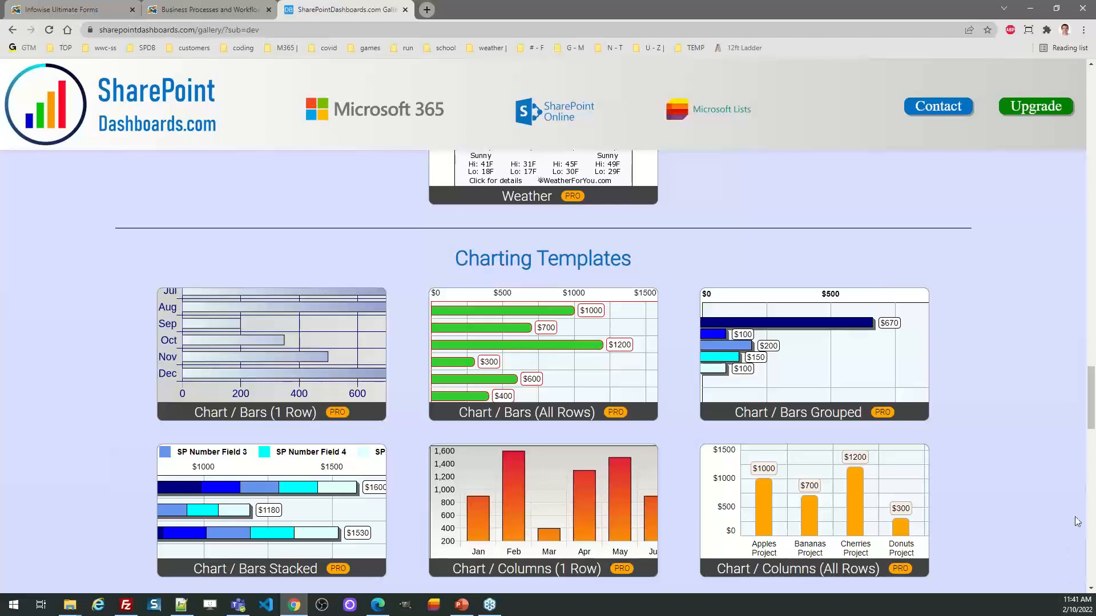
mouse_move(1091, 400)
mouse_down()
mouse_move(1092, 421)
mouse_move(1093, 411)
mouse_up()
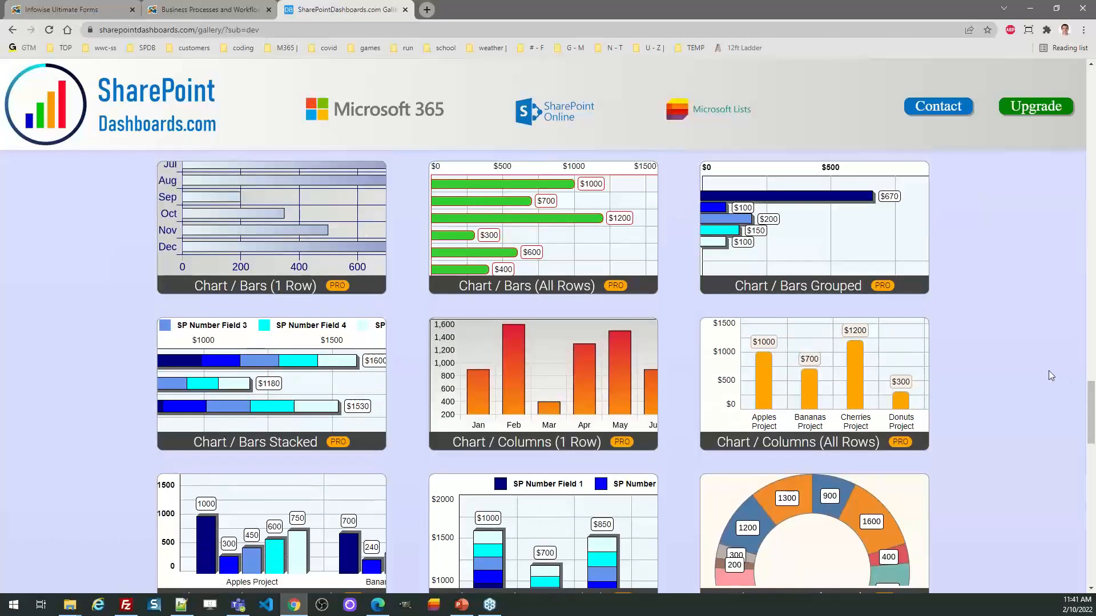
click(594, 245)
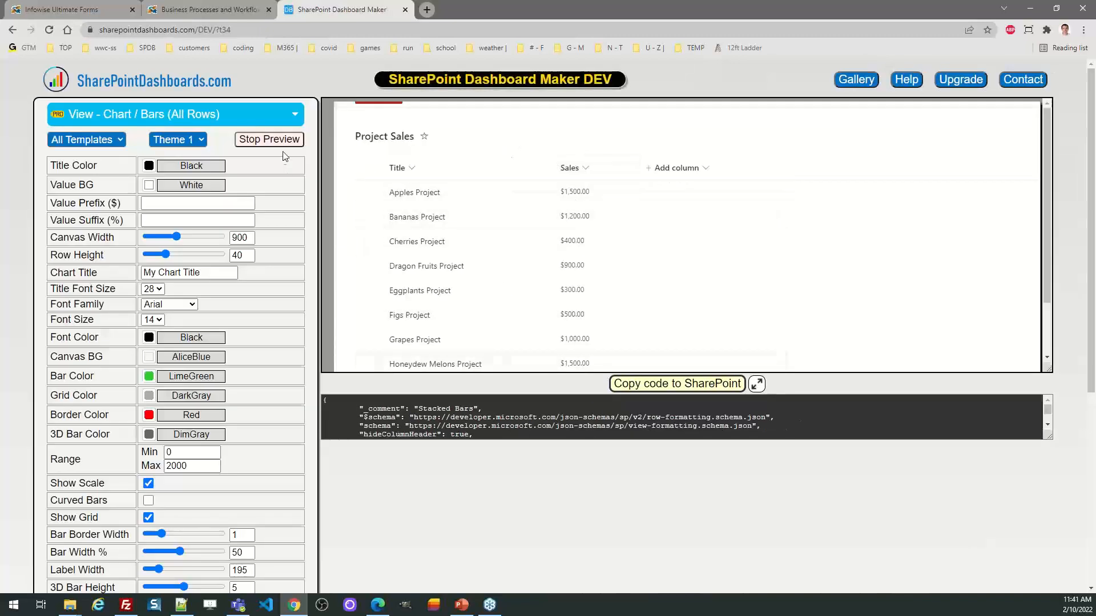
click(279, 142)
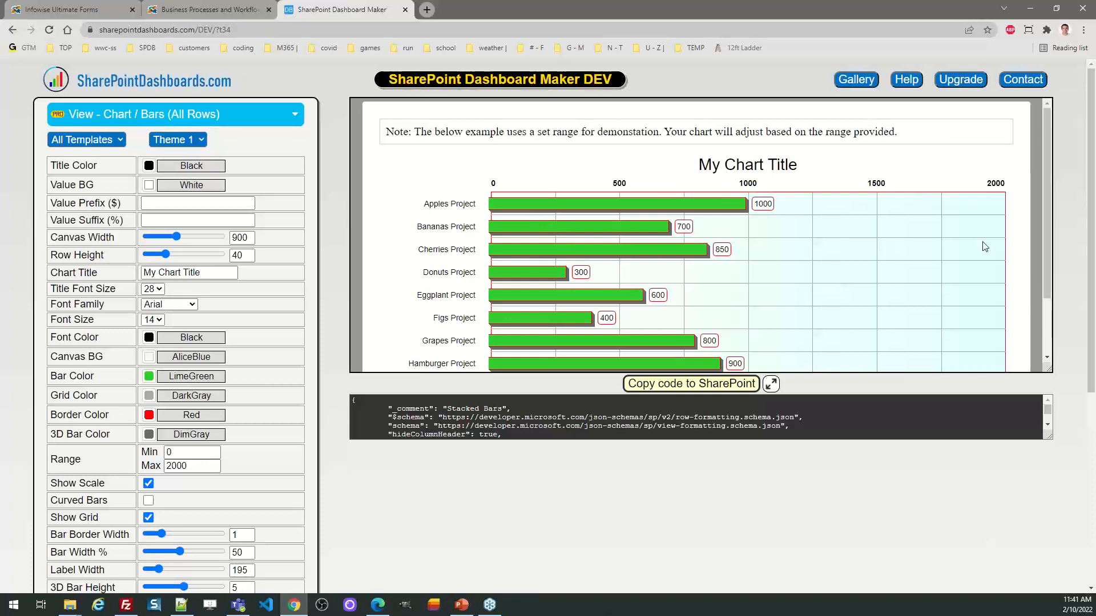
Step: Style the chart with CornflowerBlue bars, curved bar ends and a 3D bar height of 4
scroll(1053, 227, down, 3)
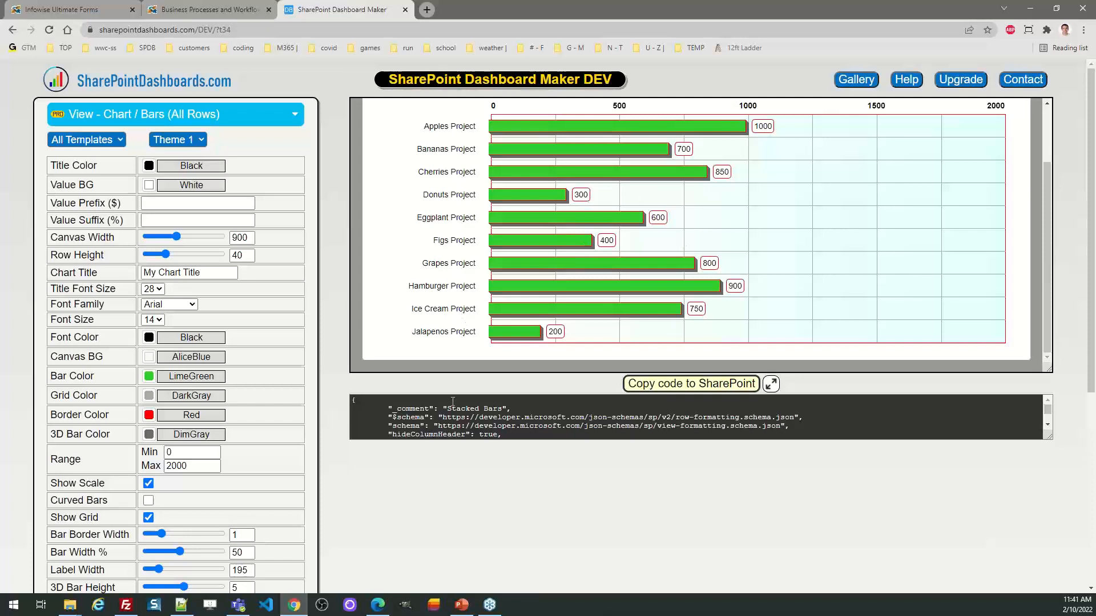
click(150, 377)
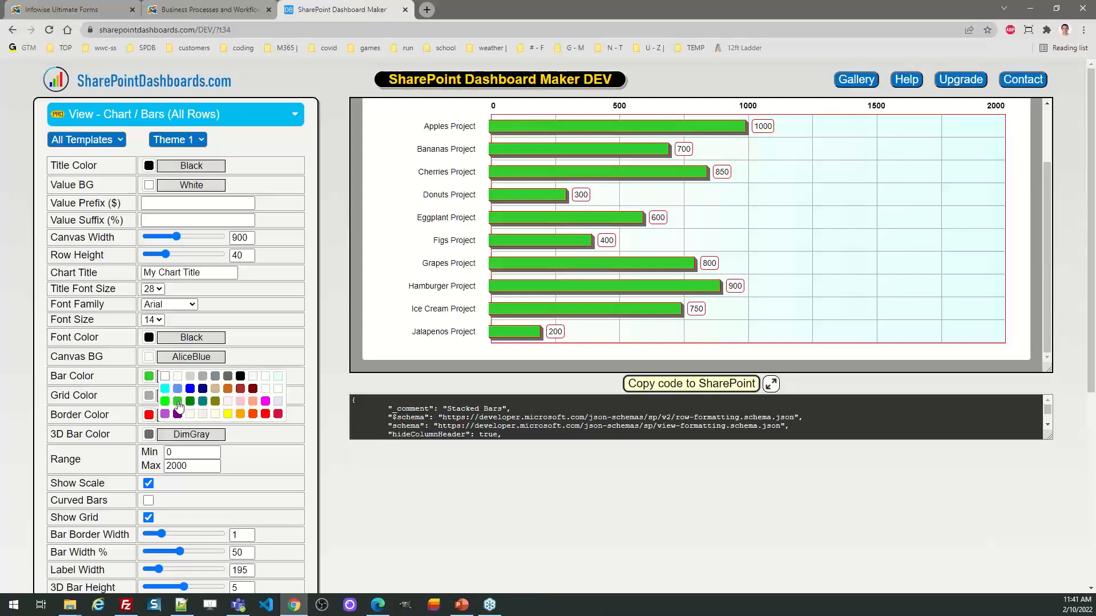
click(176, 389)
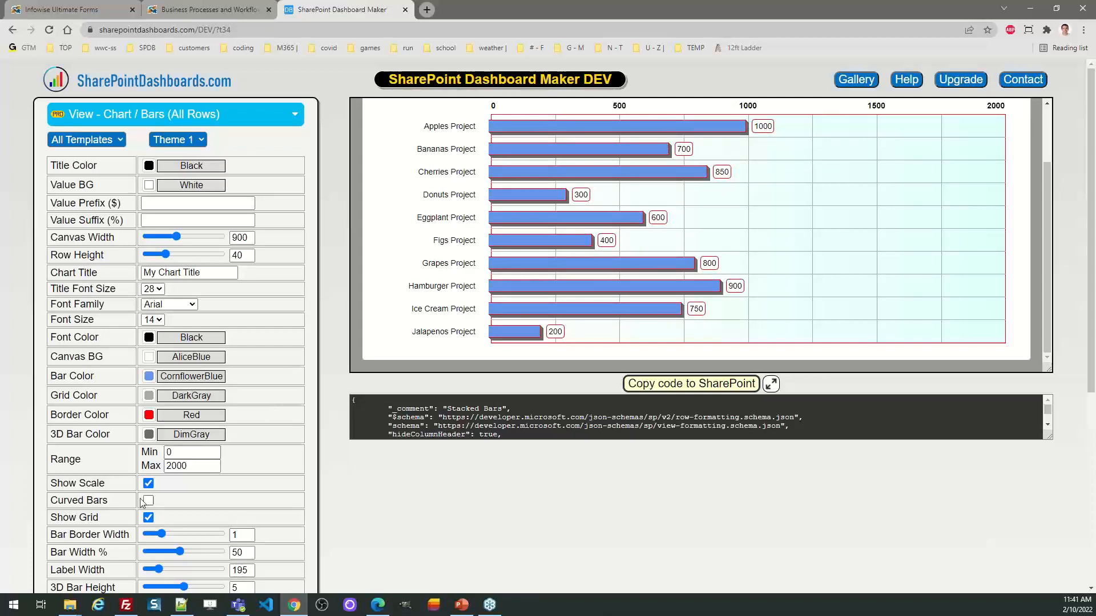
click(149, 502)
mouse_move(184, 587)
mouse_down()
mouse_move(162, 588)
mouse_move(206, 589)
mouse_move(177, 588)
mouse_up()
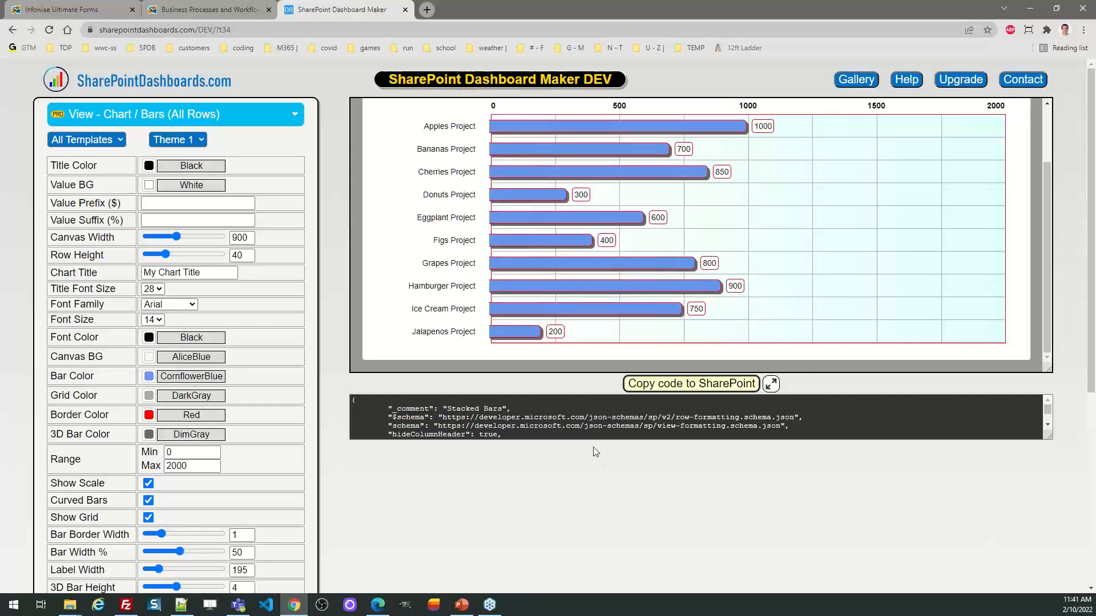
drag(1092, 262, 1093, 305)
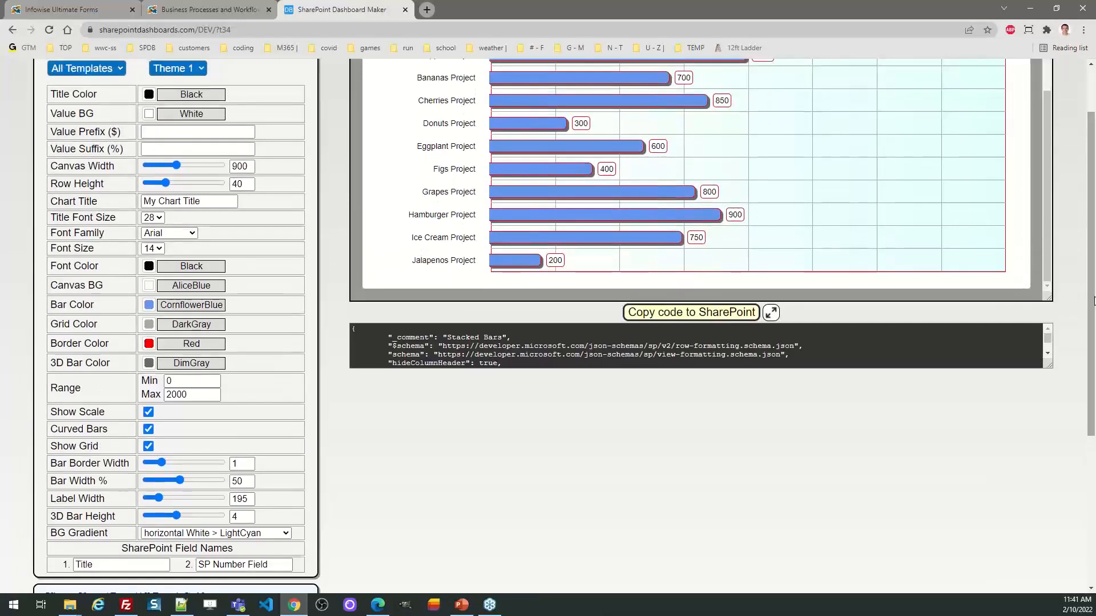
Step: Set the chart's background gradient to horizontal Navy > Black and review the whole chart preview
click(283, 533)
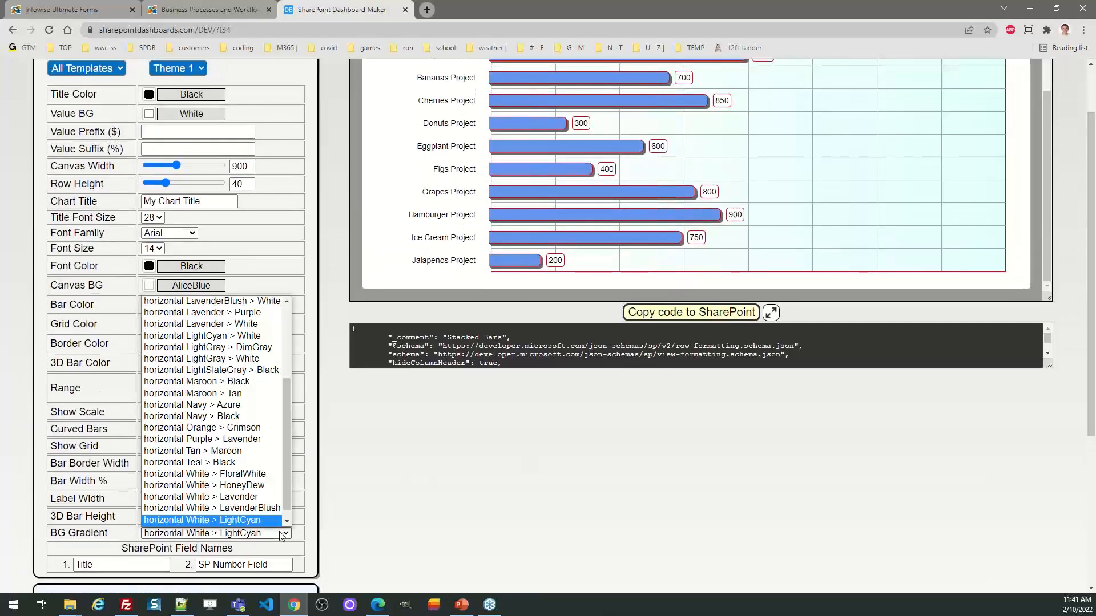
click(264, 429)
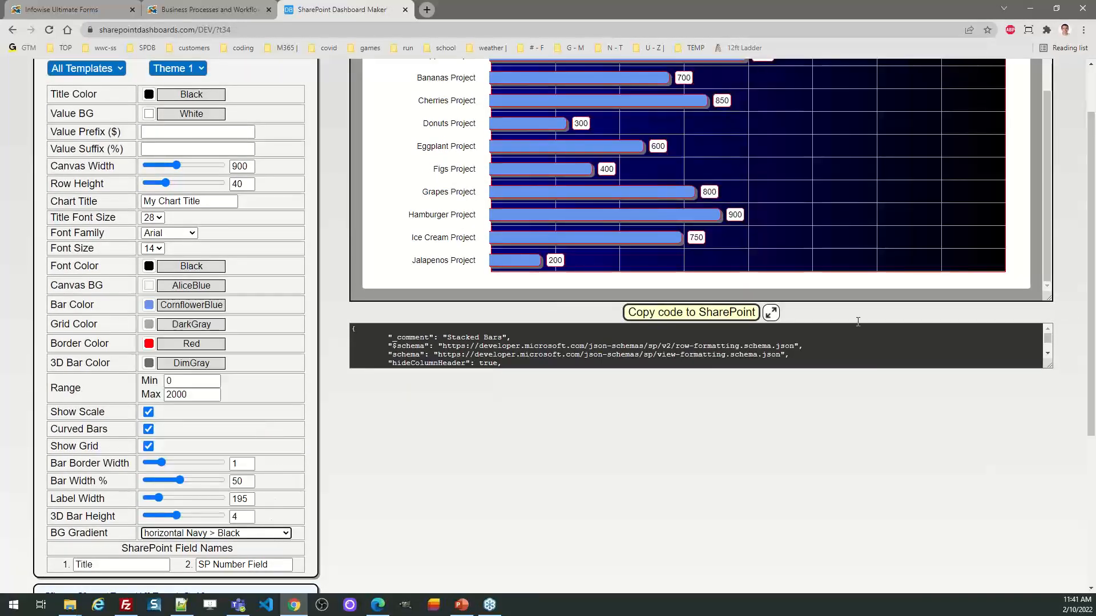
scroll(1084, 246, up, 2)
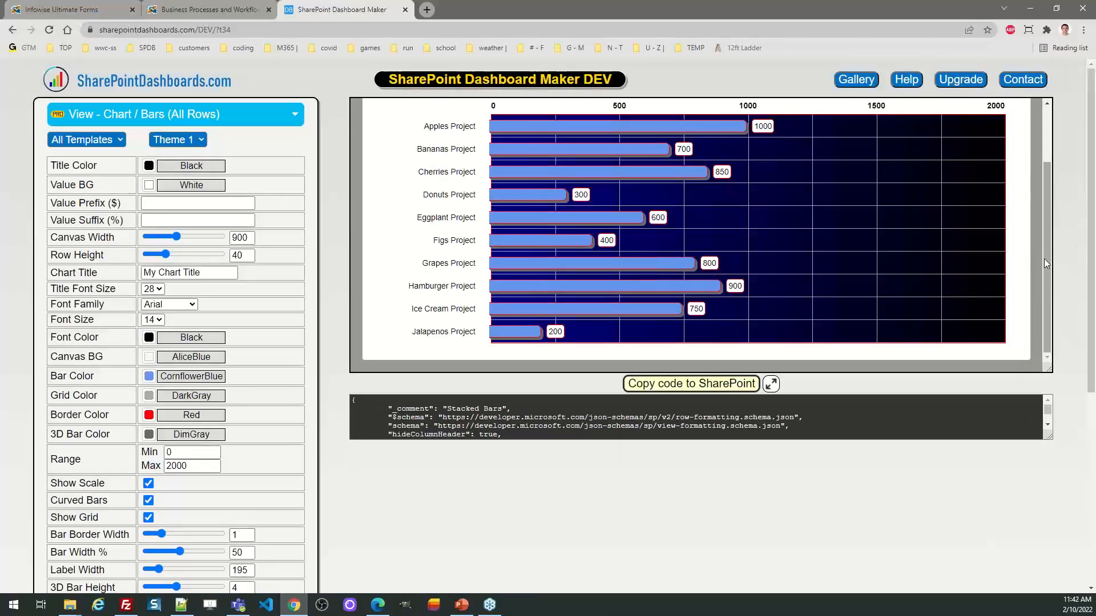
drag(1043, 259, 1050, 193)
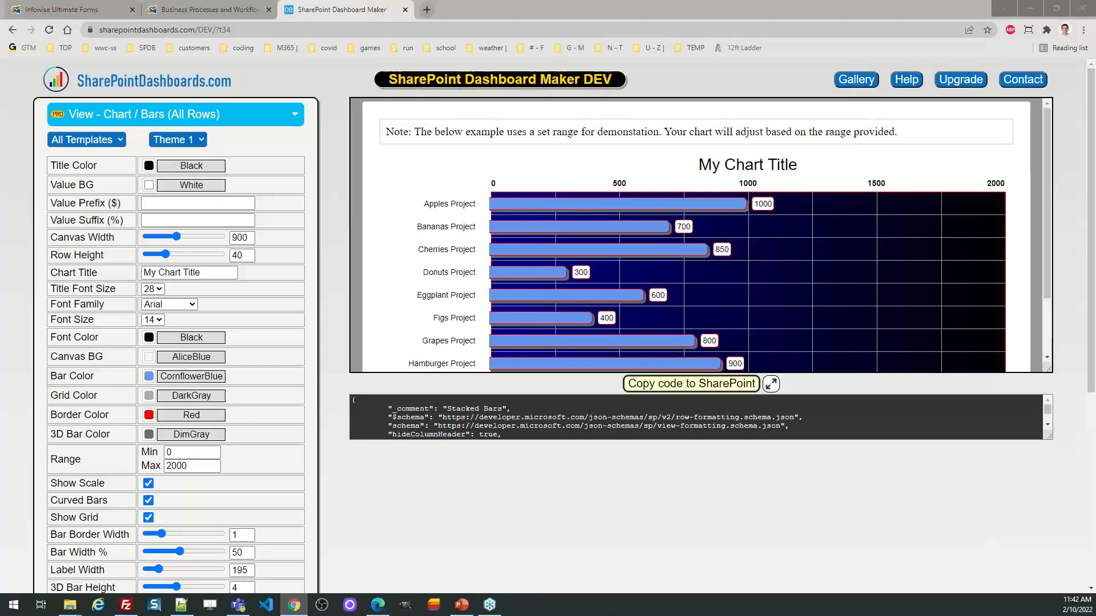
Step: Switch to the SharePoint List Views site, open the Chart - Bars view, and show the same Project Sales list in All Items
key(alt+Tab)
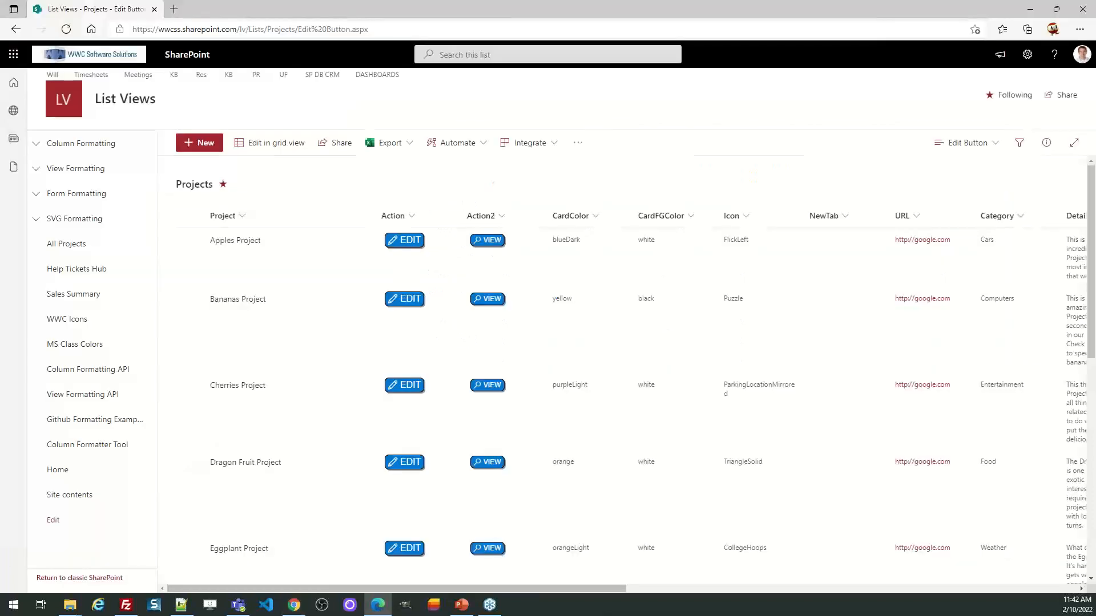
click(38, 171)
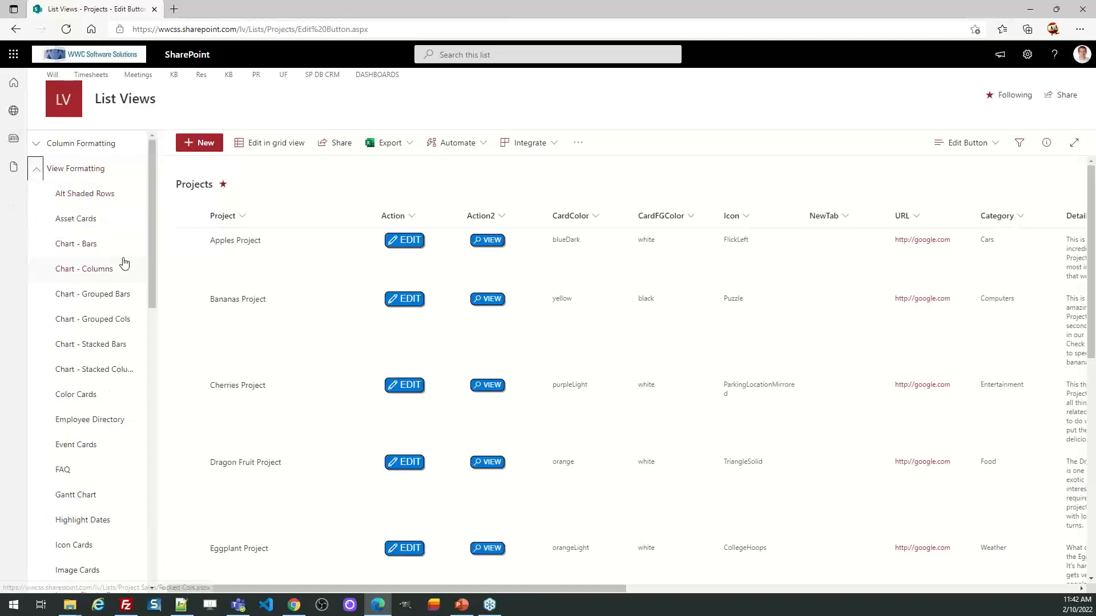
click(78, 250)
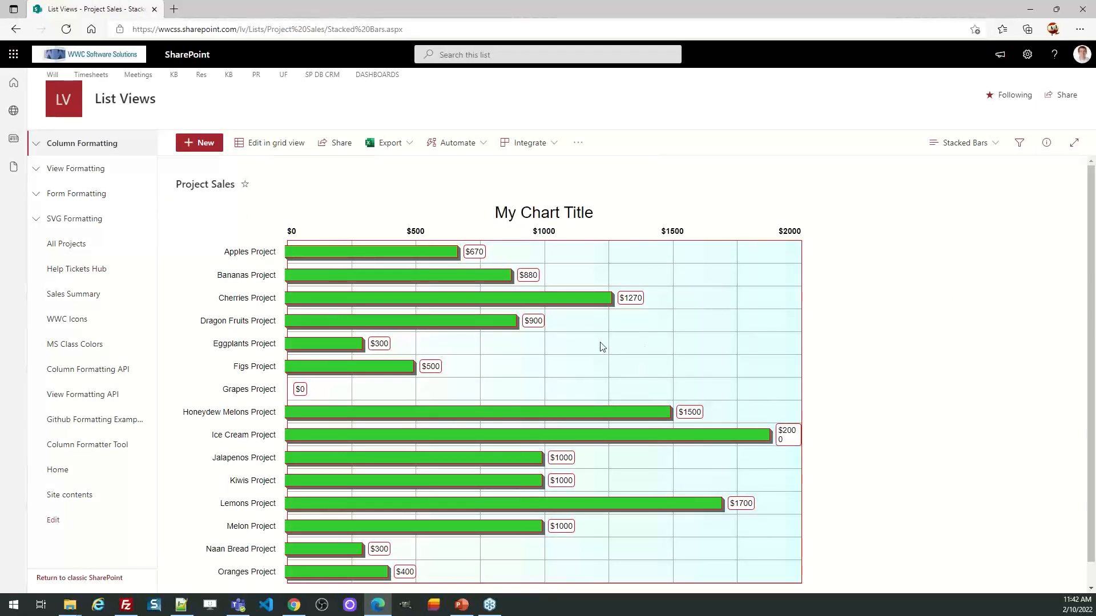
click(991, 144)
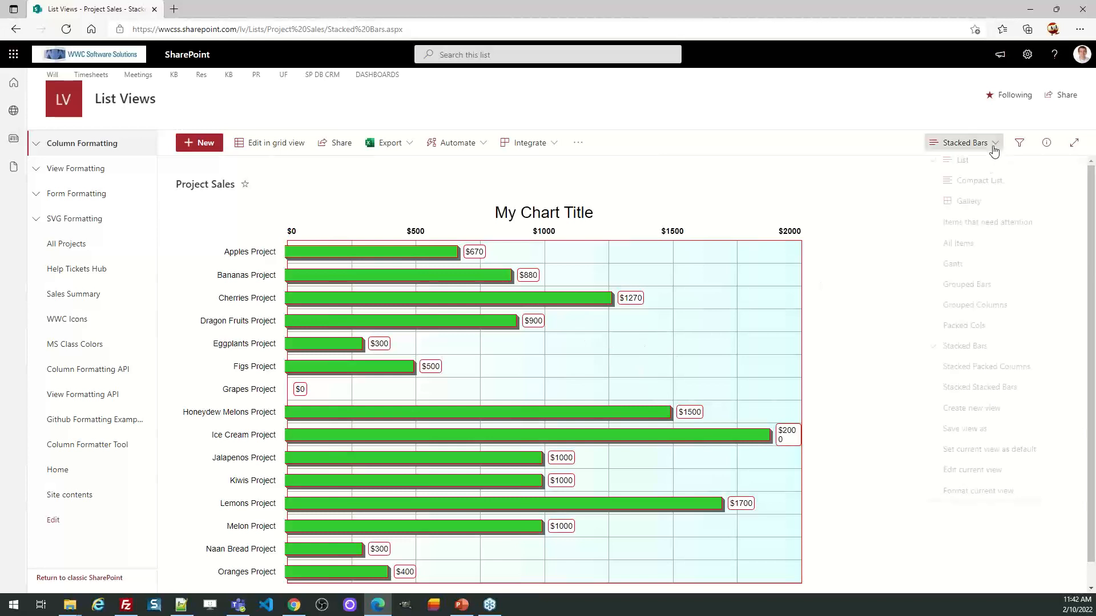
click(987, 249)
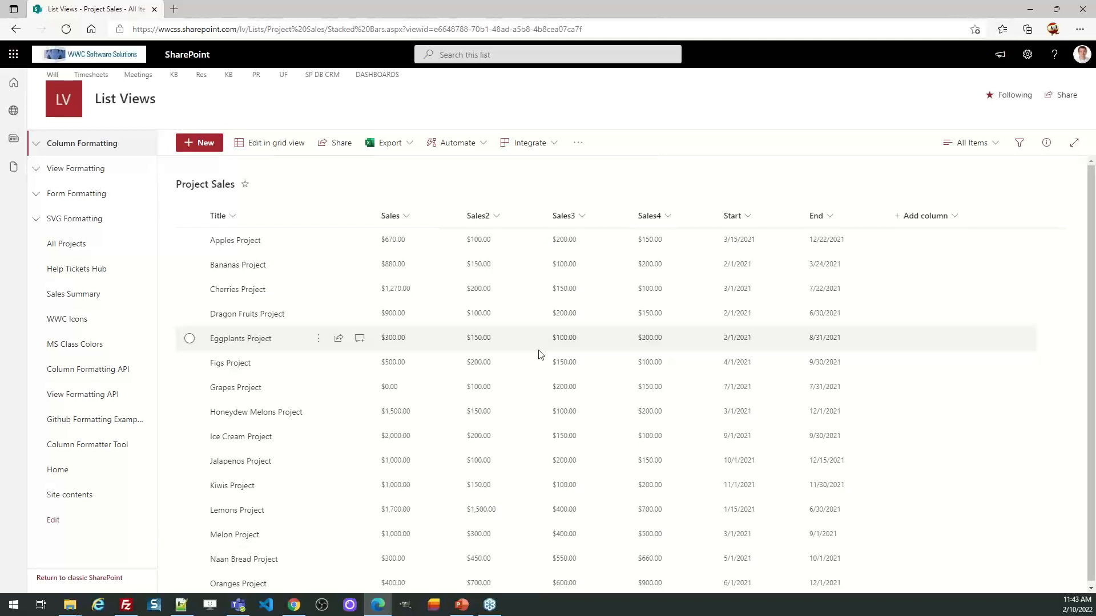
Step: Open the Chart - Grouped Bars view and the Chart - Stacked Bars view, and examine the stacked chart across its full width
click(36, 169)
click(129, 295)
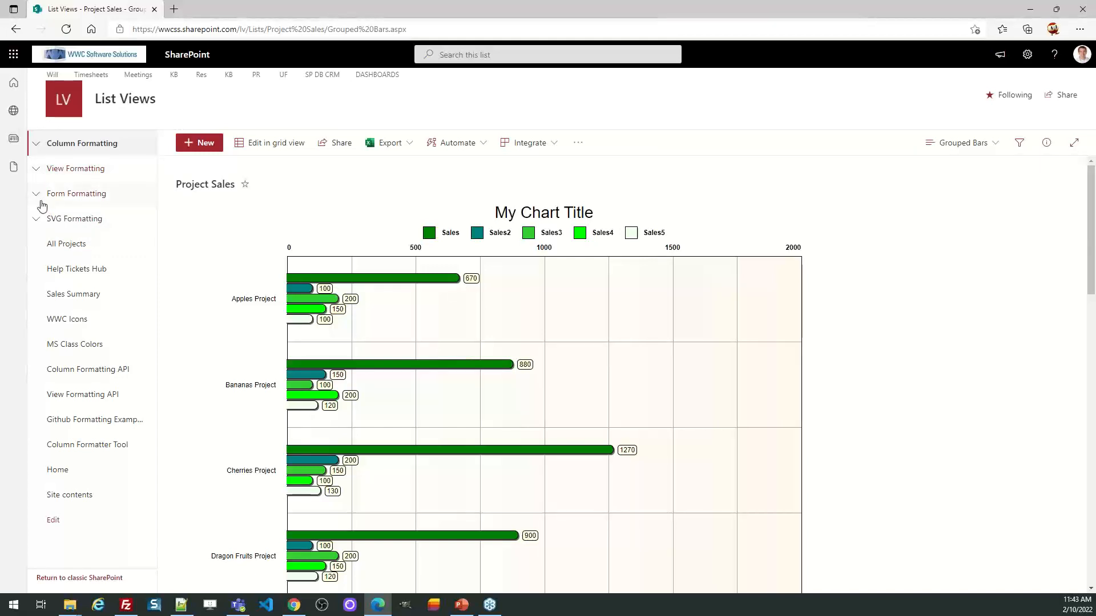
click(37, 171)
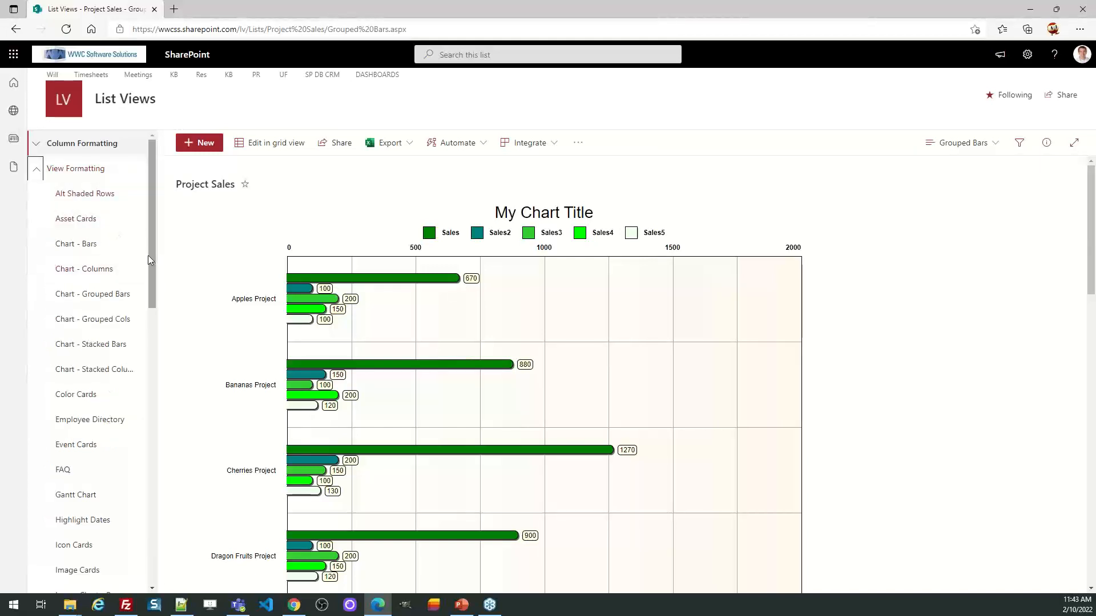
click(110, 345)
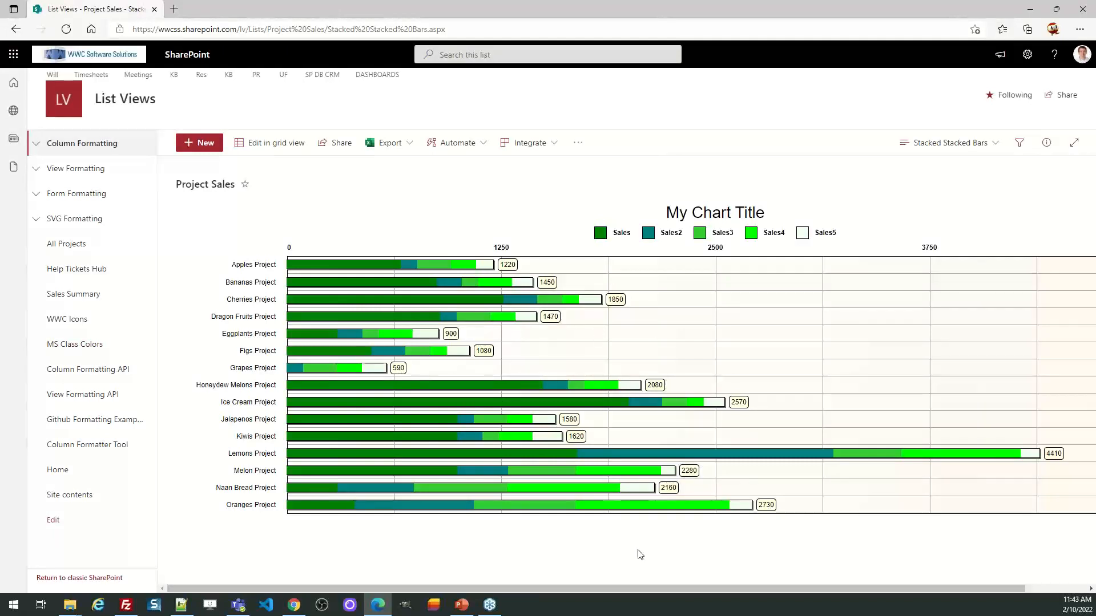
drag(614, 594, 831, 594)
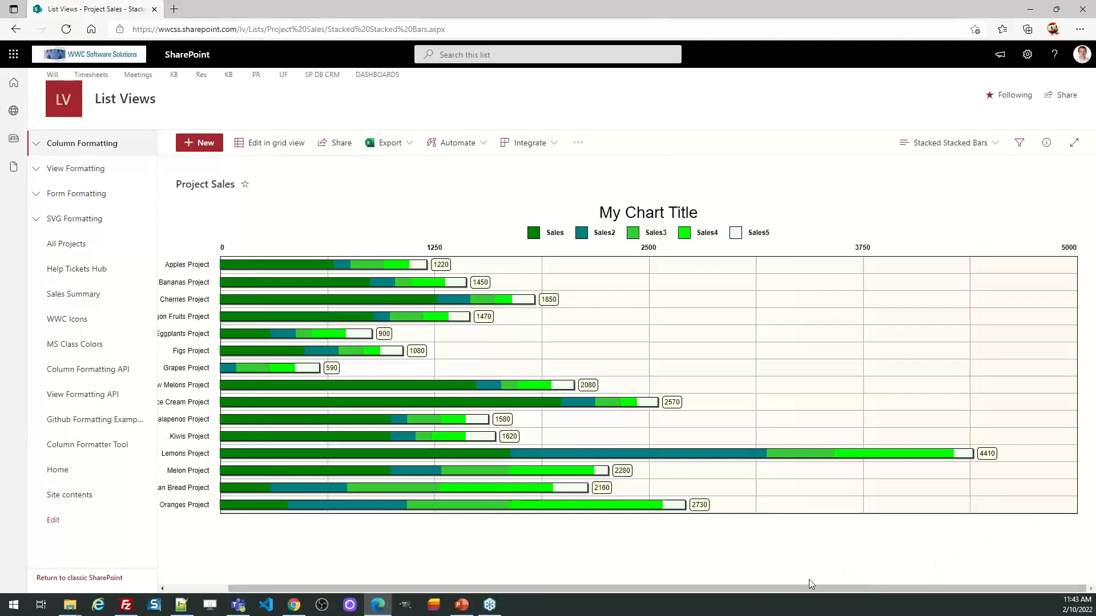
drag(811, 588, 704, 592)
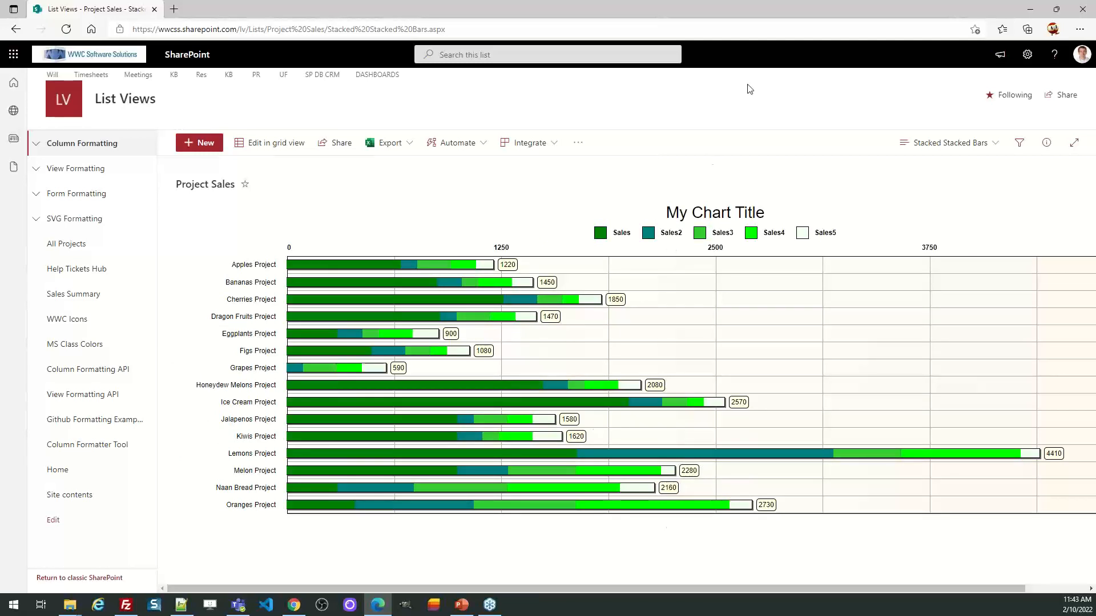
Step: Return to the SharePoint Dashboard Maker and set the bar chart's canvas width to 822
drag(744, 9, 375, 32)
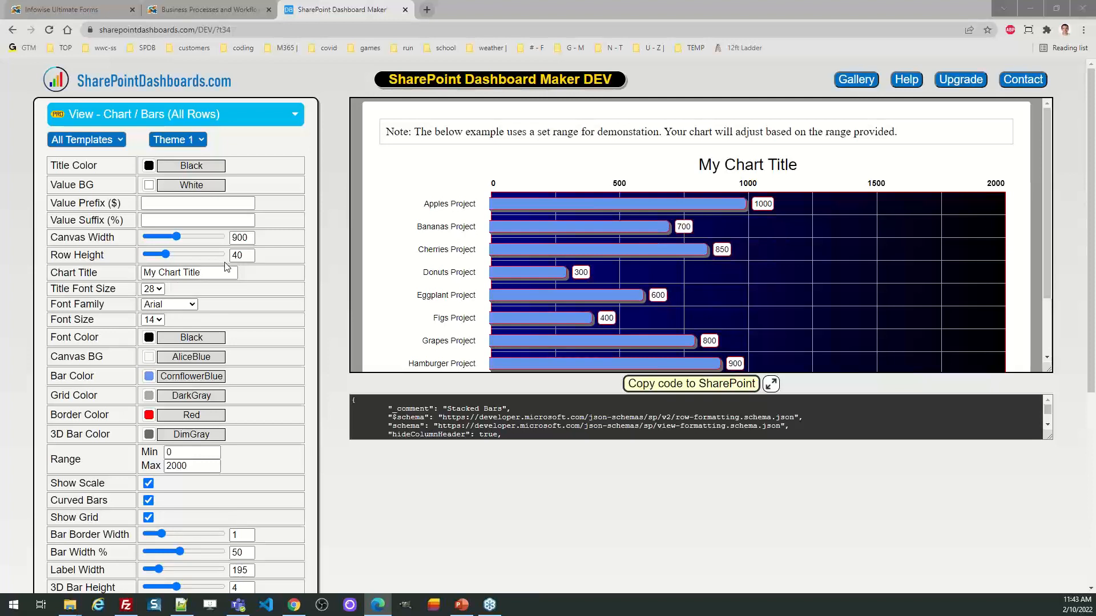
drag(177, 237, 169, 237)
key(Right)
key(Right)
key(Right)
key(Right)
key(Right)
key(Right)
key(Right)
key(Right)
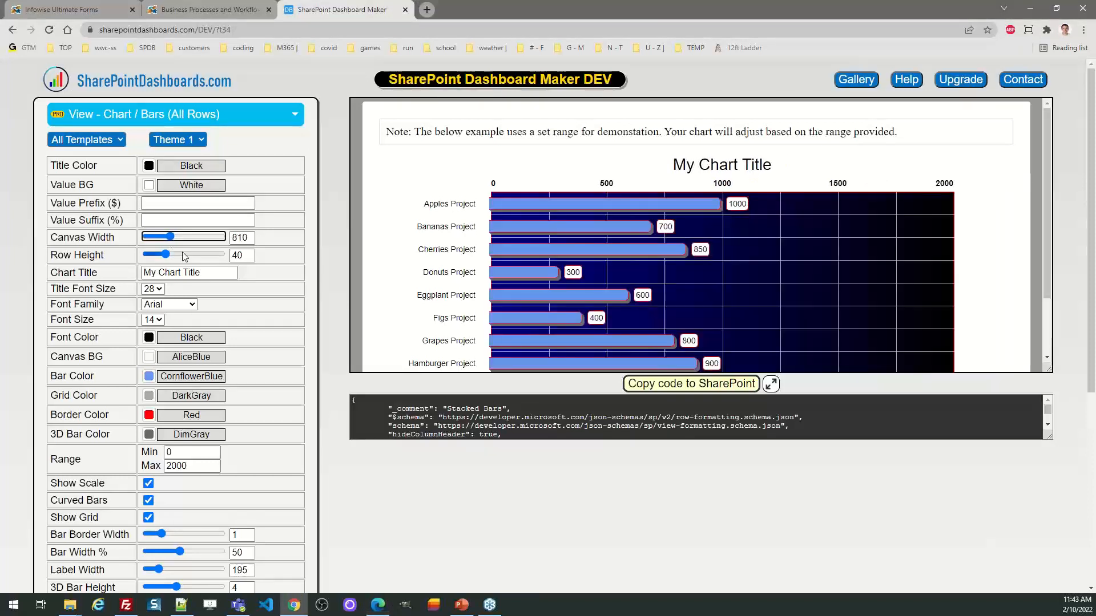
key(Right)
key(Right)
key(Right)
key(Right)
key(Right)
key(Right)
key(Right)
key(Right)
key(Right)
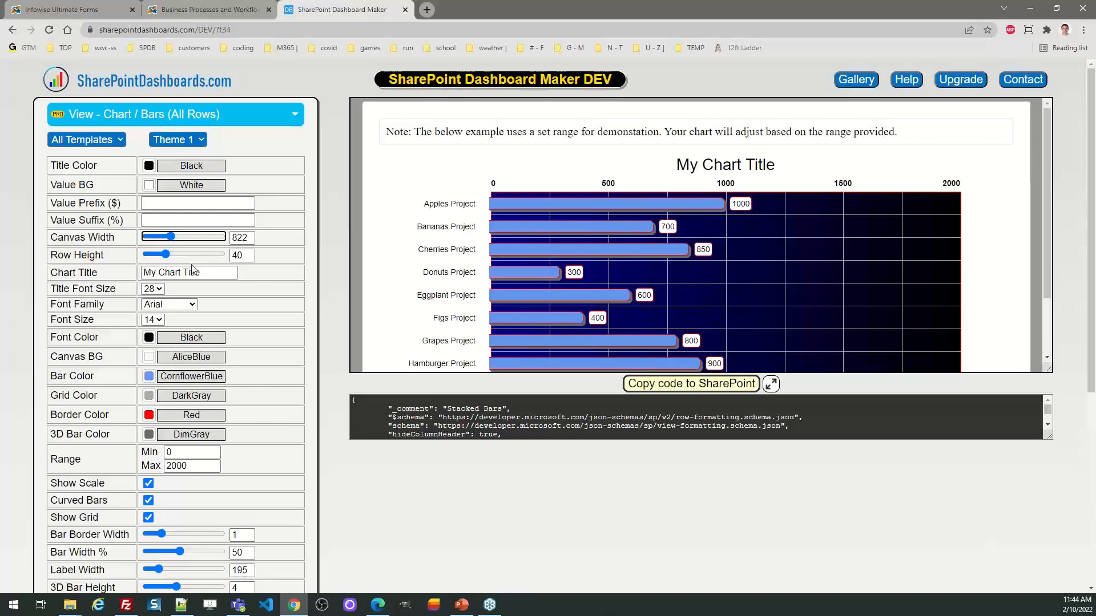
Step: Set the chart's value prefix to $
click(181, 205)
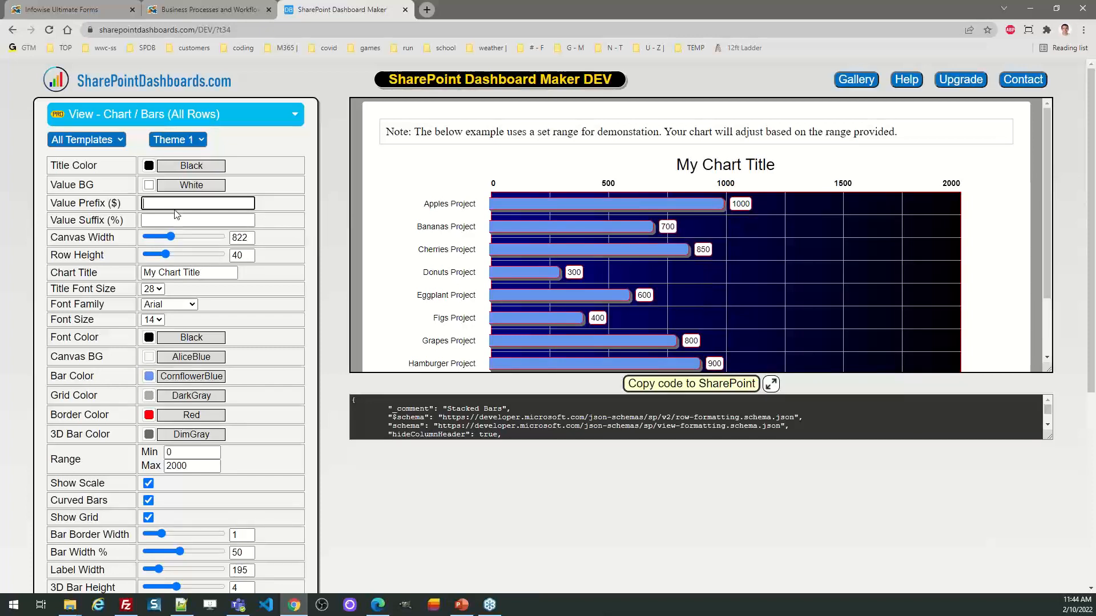
text($)
key(Tab)
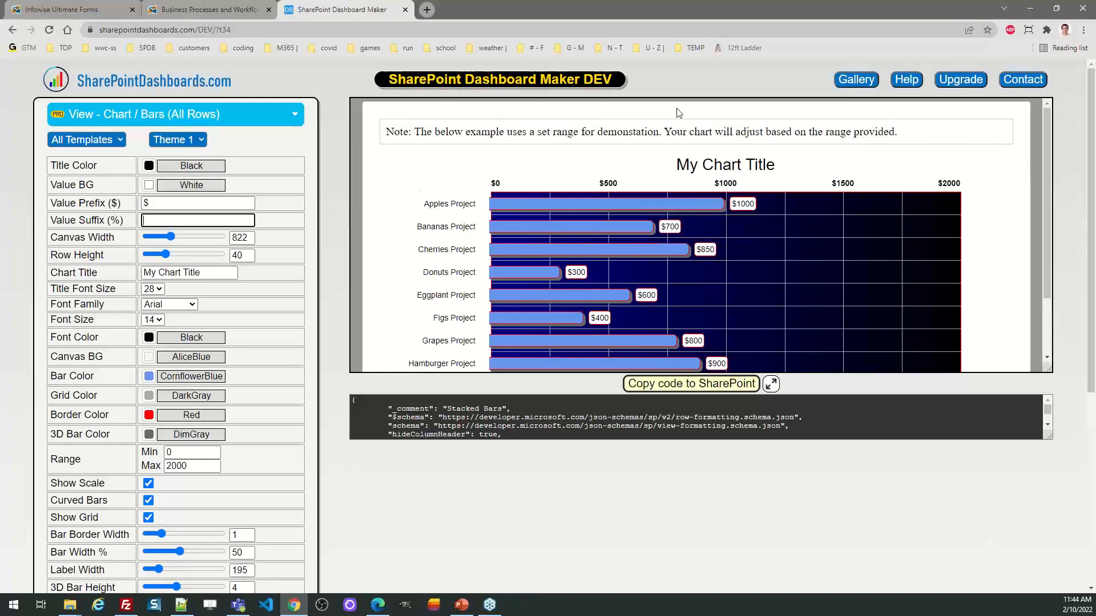
Step: Return to the templates gallery and browse its additional column, progress bar, gauge and status indicator templates
click(852, 82)
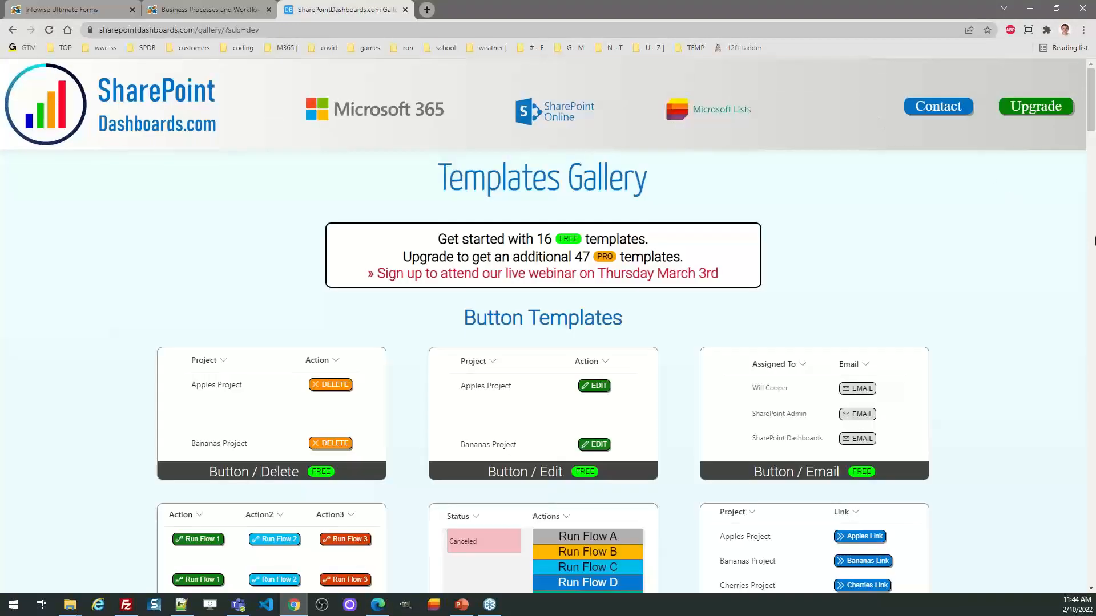
drag(1094, 157, 1094, 317)
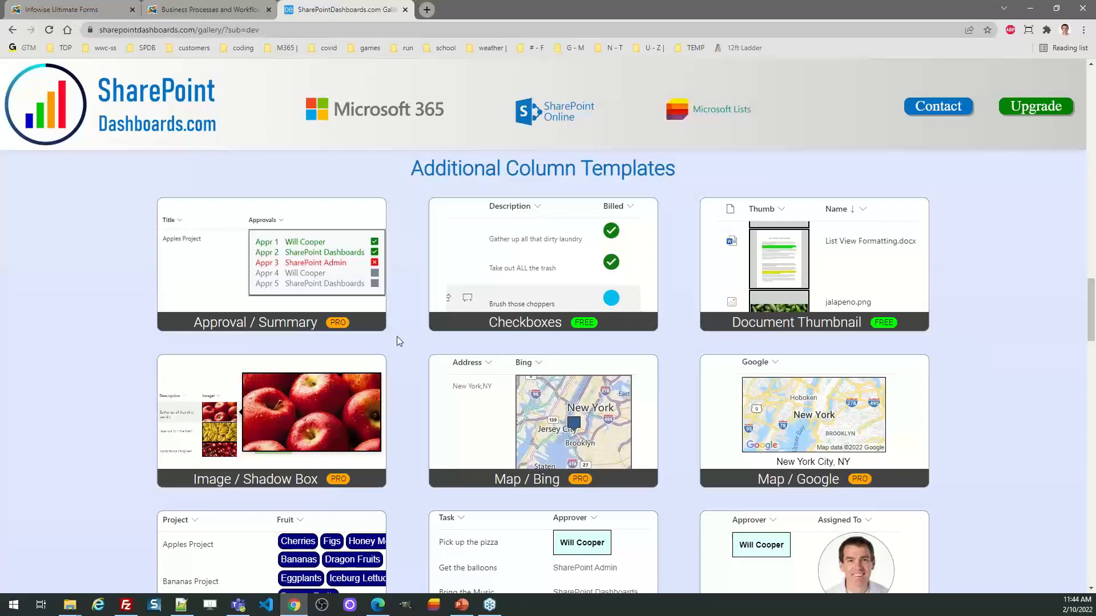
mouse_move(1091, 318)
mouse_down()
mouse_move(1095, 362)
mouse_move(1095, 333)
mouse_up()
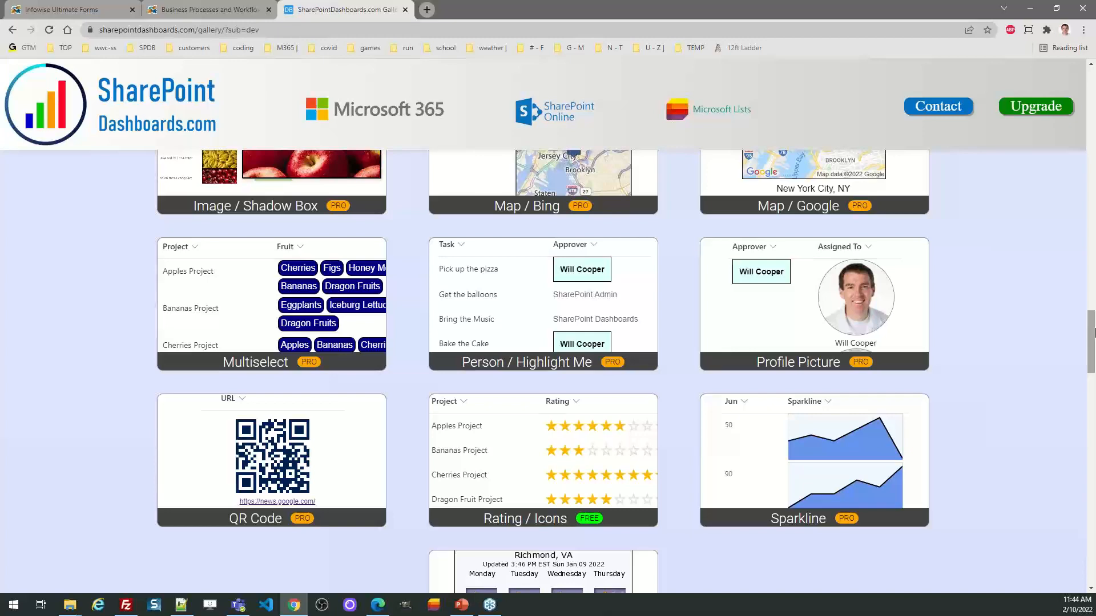
drag(1093, 336, 1094, 310)
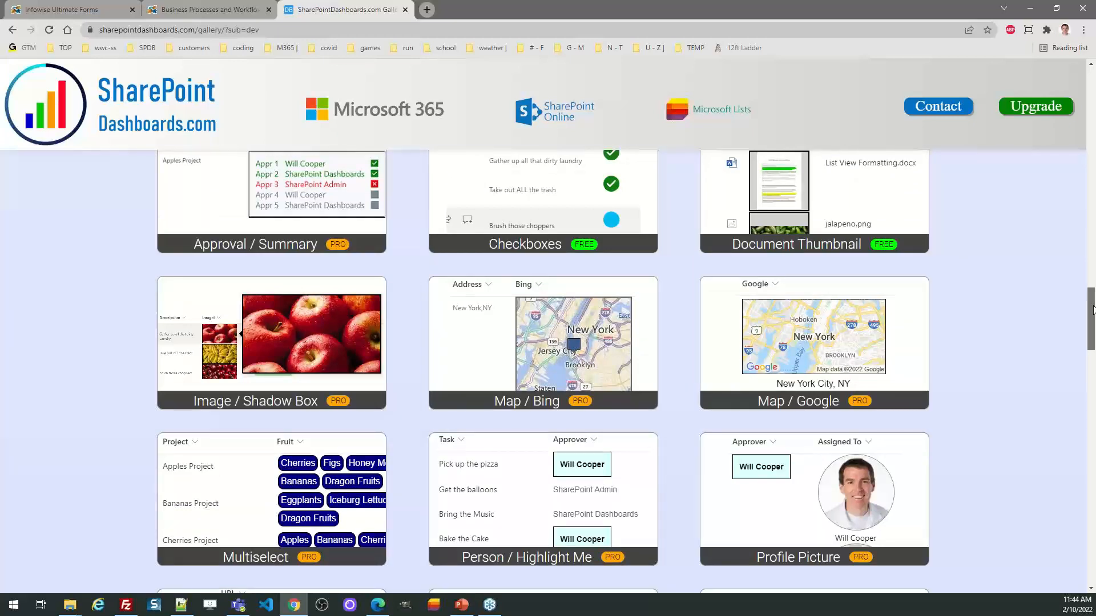
drag(1093, 310, 1069, 222)
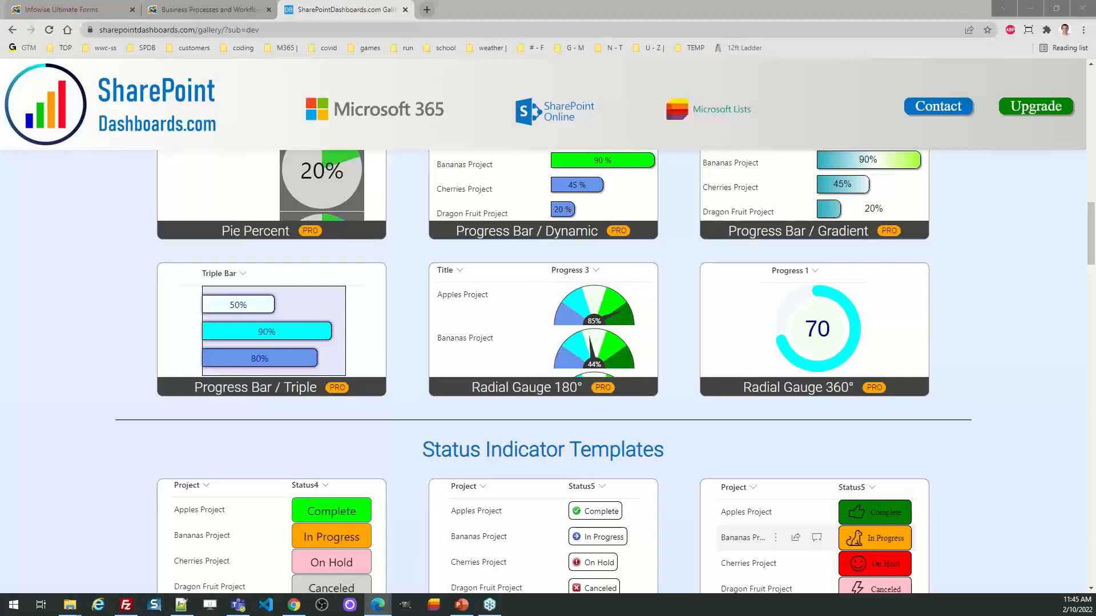
Step: Switch to the SharePoint List Views window, inspect the formatting JSON of the Stacked Stacked Bars view with all code selected, and close without saving
key(alt+Tab)
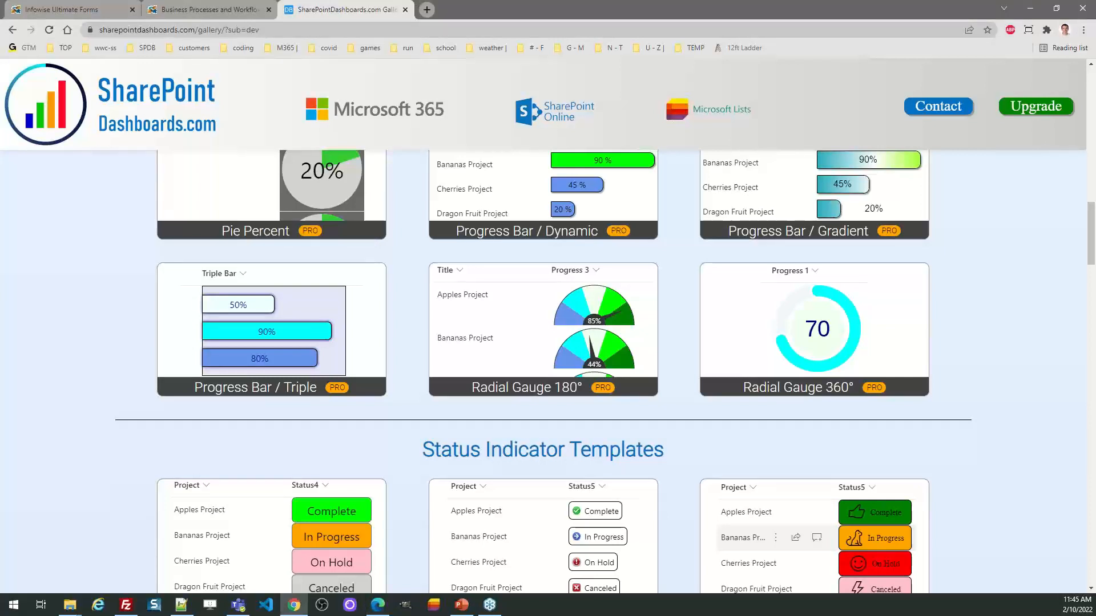
key(alt+Tab)
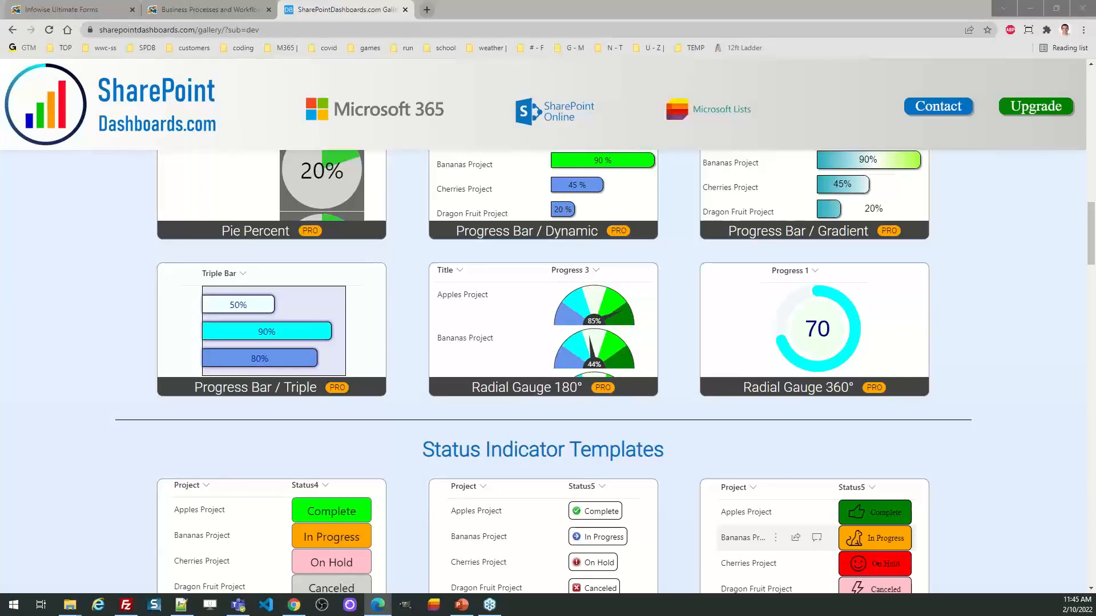
drag(0, 69, 717, 66)
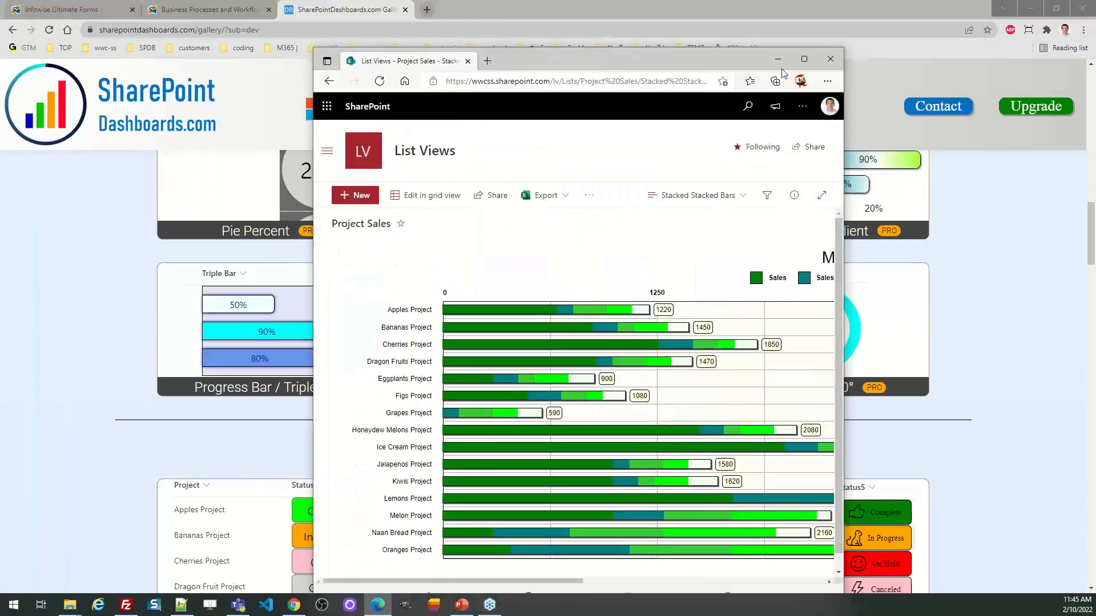
click(804, 59)
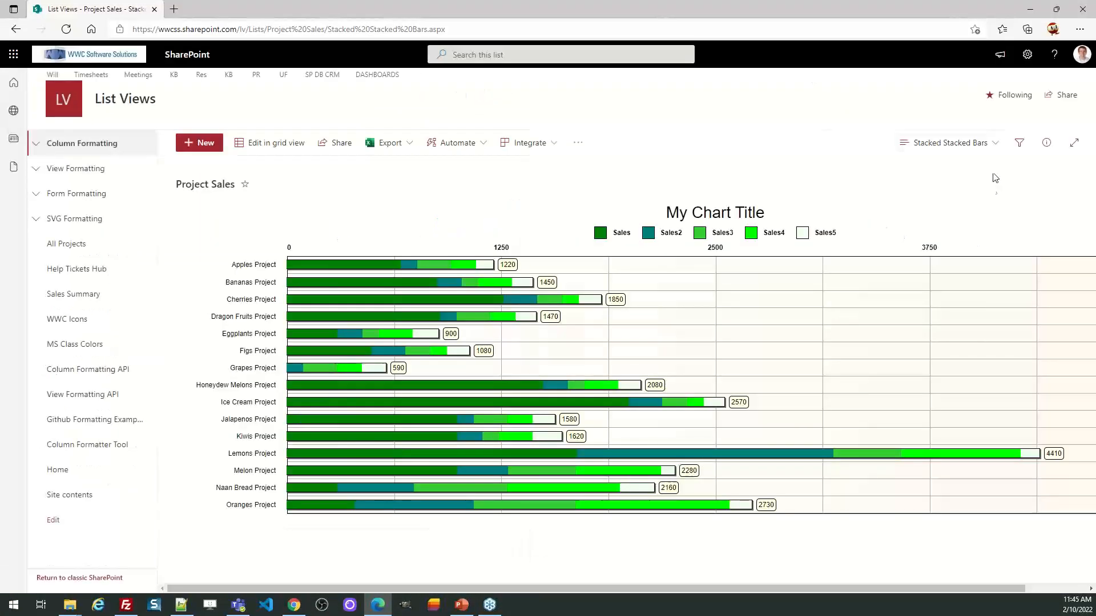
click(995, 149)
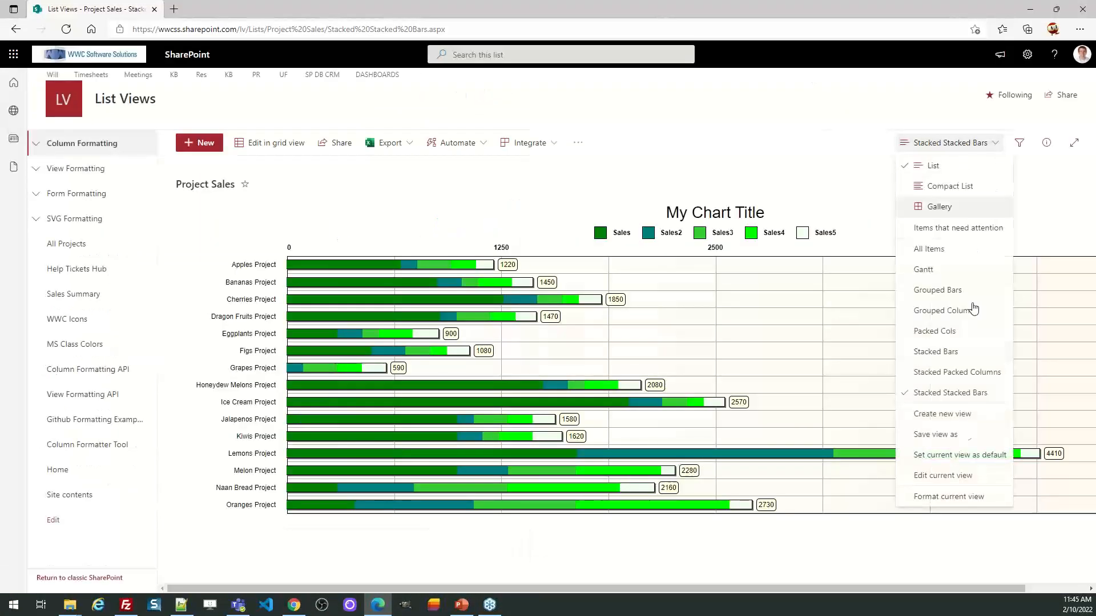
click(962, 495)
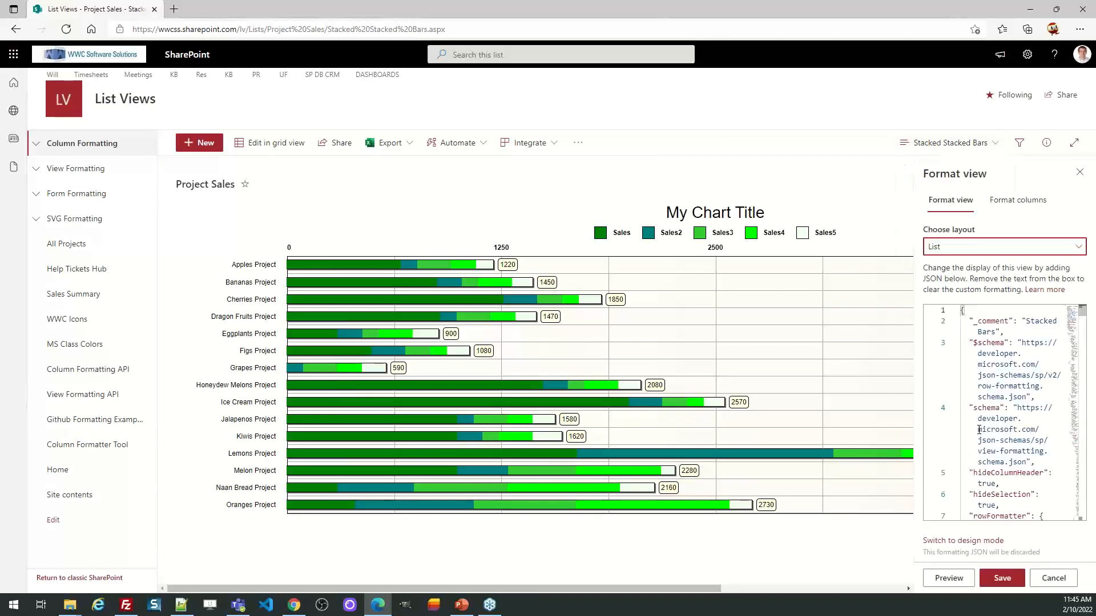
click(978, 377)
key(ctrl+a)
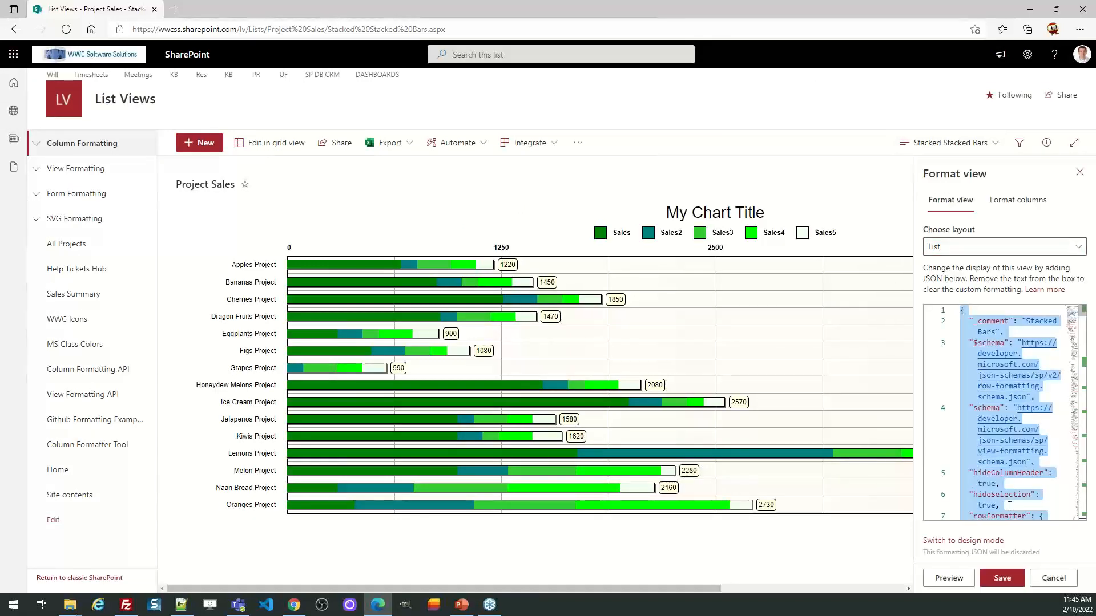
click(1054, 578)
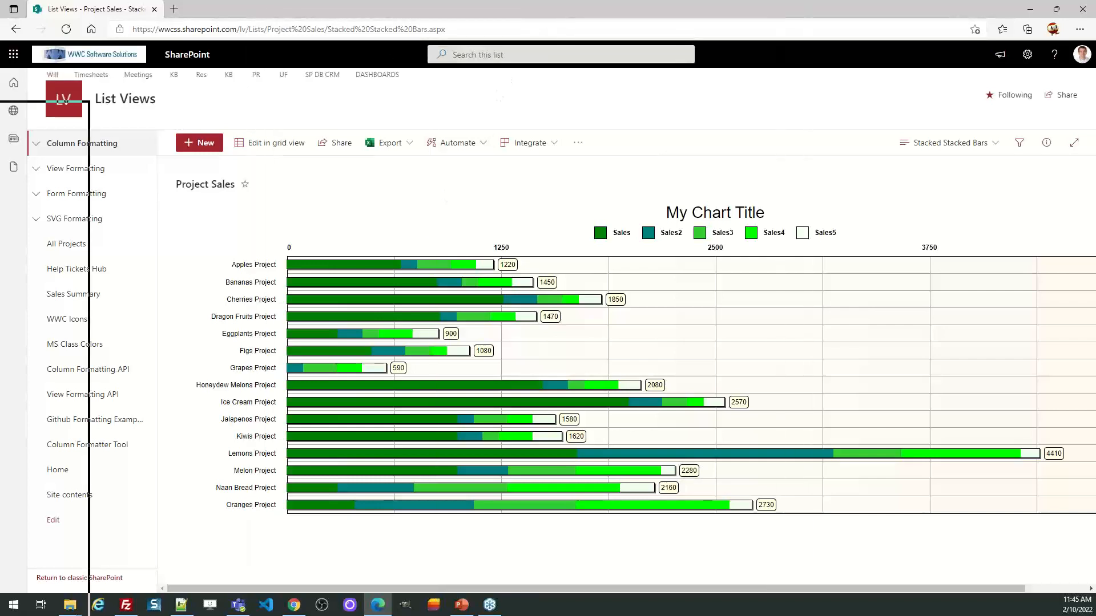
Step: Switch back to the templates gallery and open the Button / Edit template under Button Templates
key(alt+Tab)
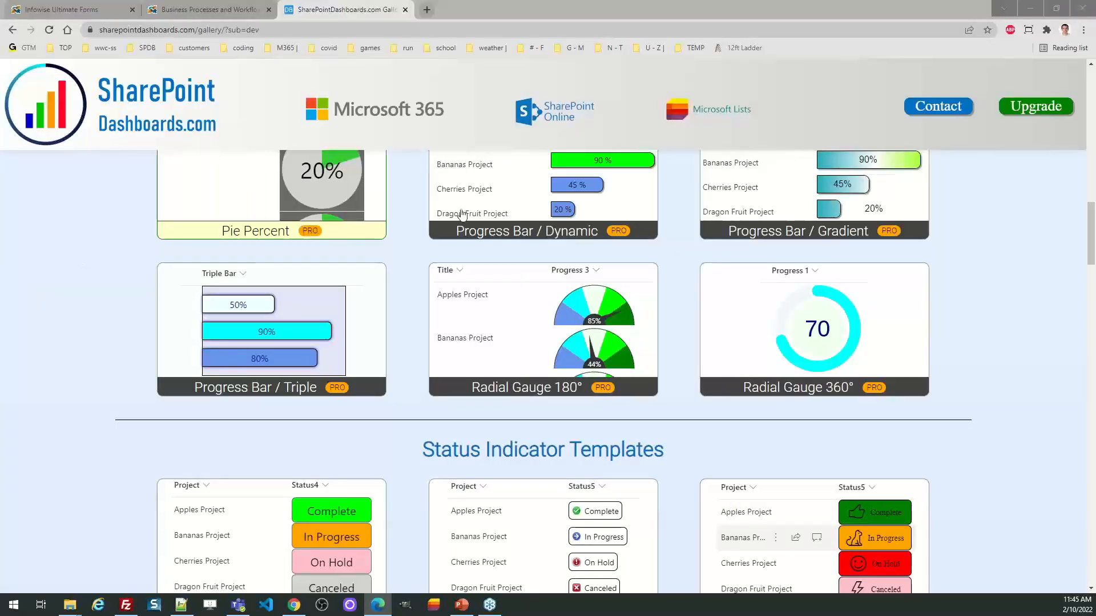
scroll(1092, 255, up, 15)
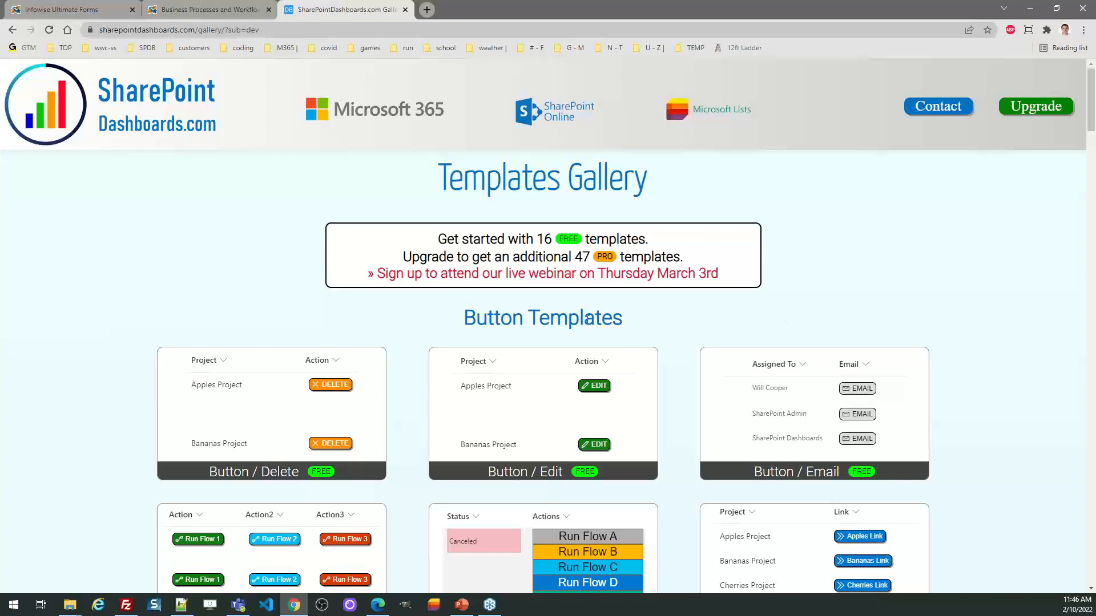
click(500, 405)
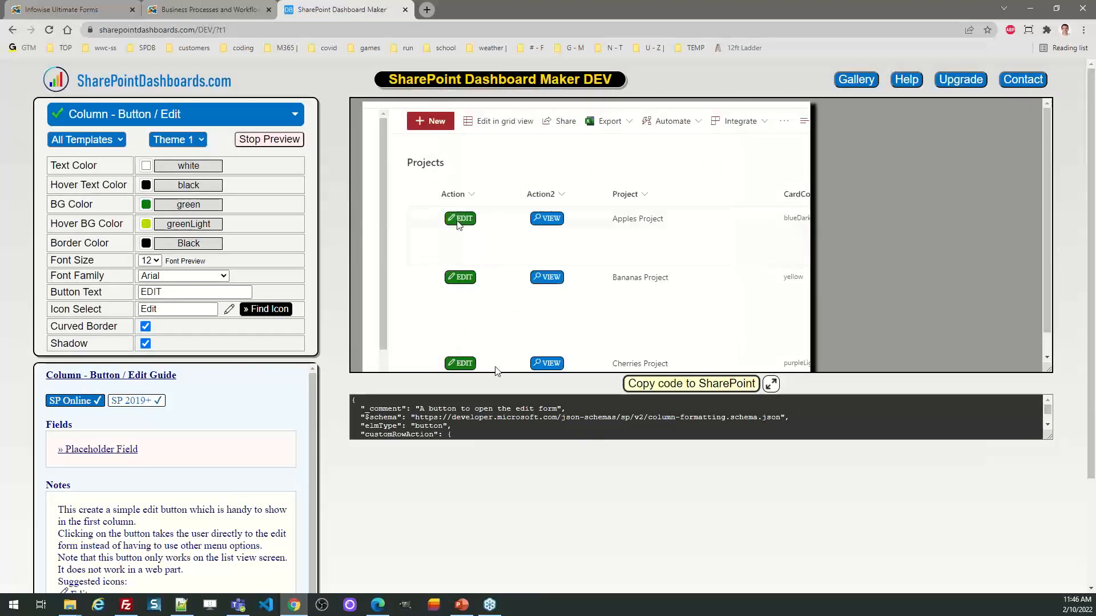
Step: Return to the templates gallery, open the March 3rd webinar signup page and review its registration form and available sessions
click(11, 30)
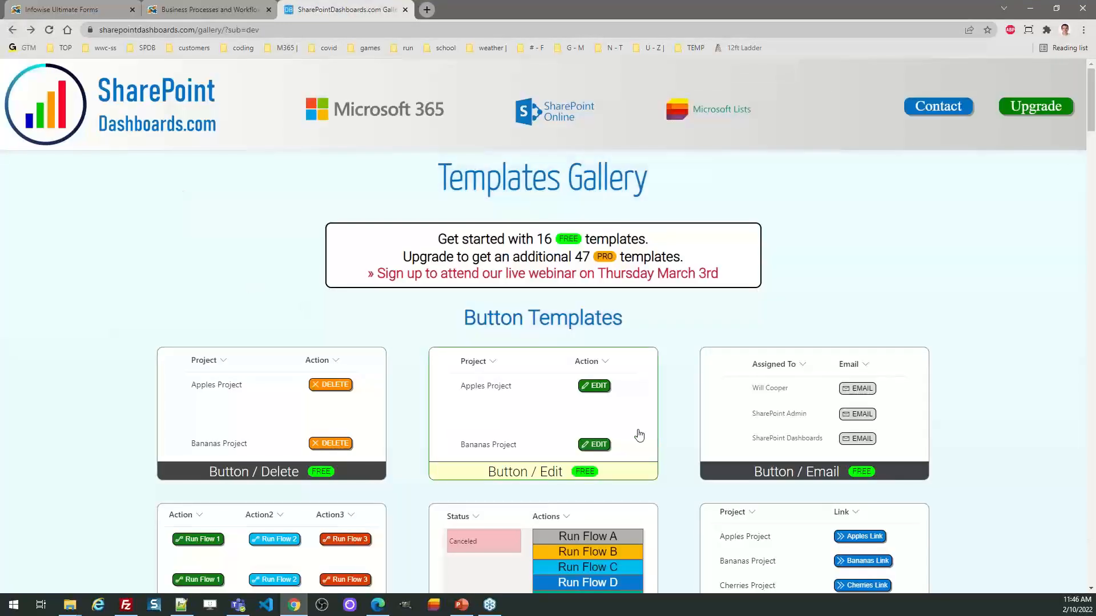
click(560, 278)
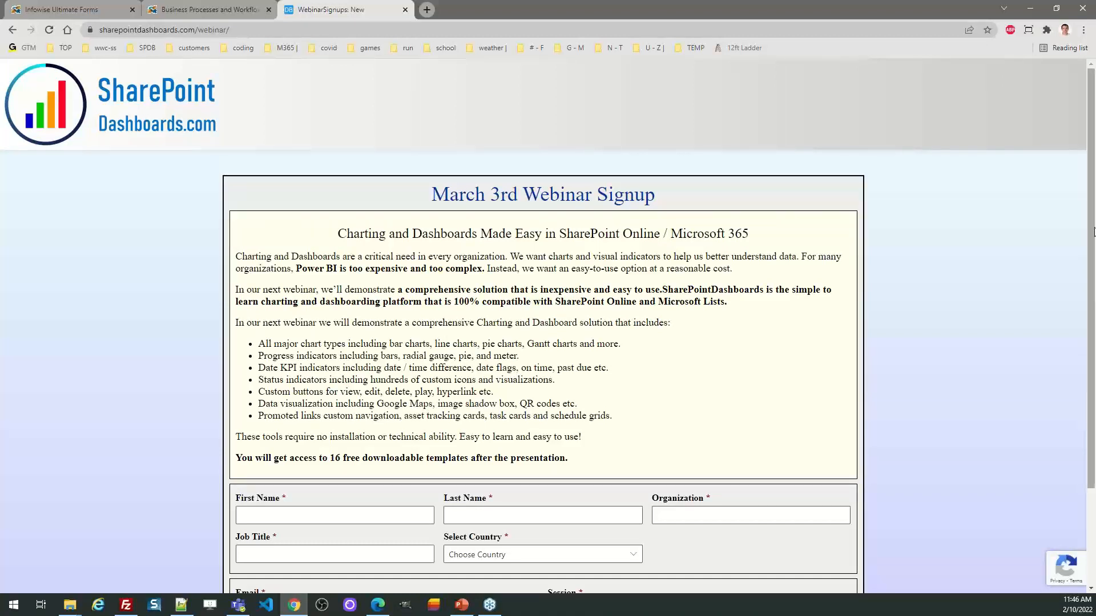
scroll(1093, 318, down, 1)
scroll(1094, 317, down, 1)
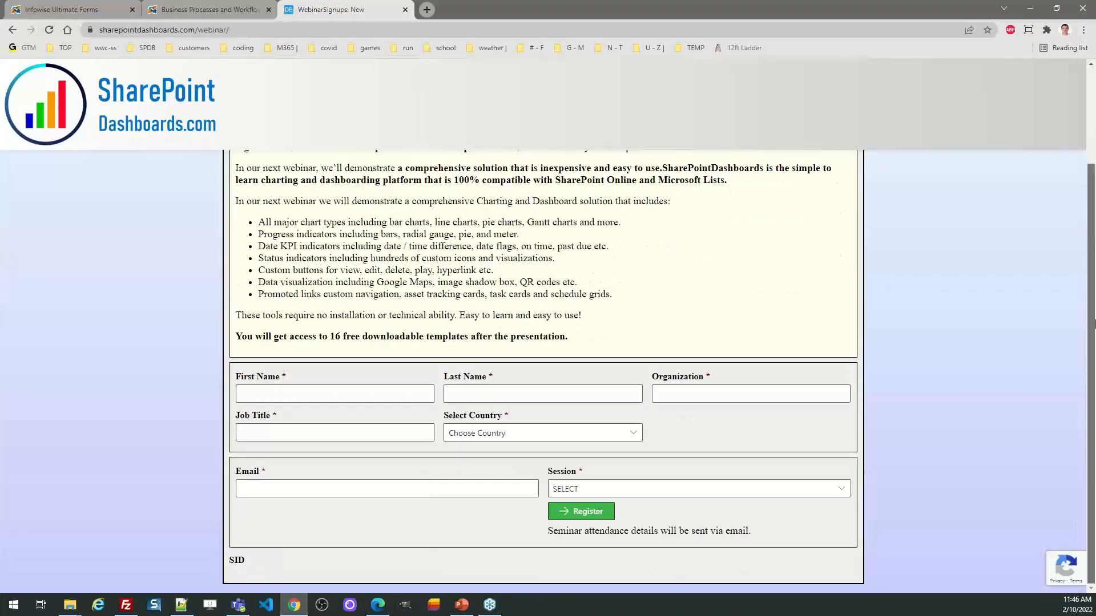
click(725, 487)
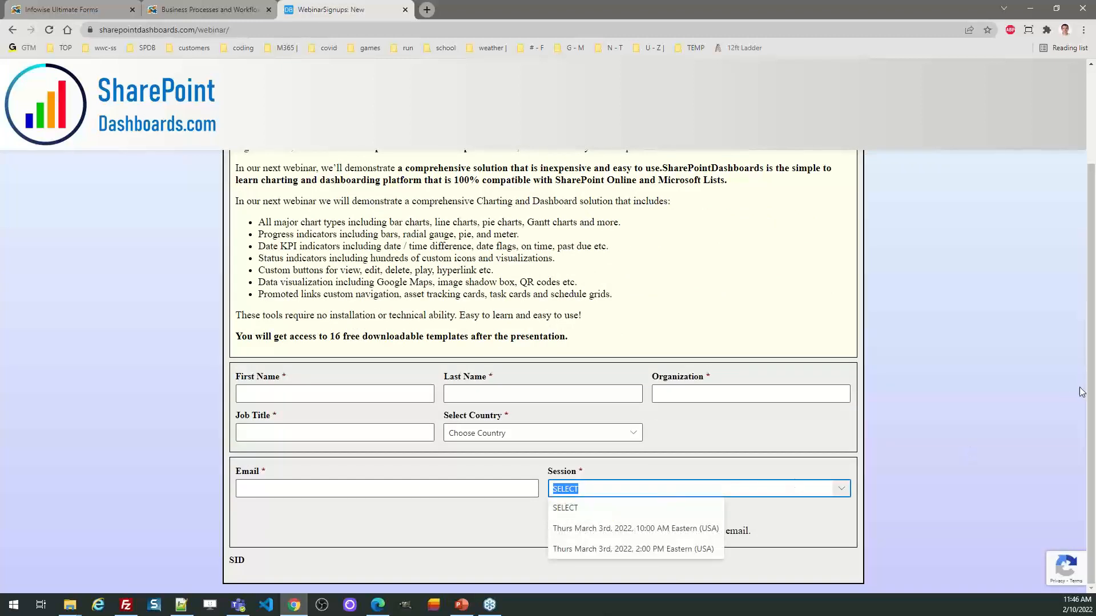
drag(1091, 394, 1092, 298)
Step: Go back to the templates gallery and view the upgrade page for Dashboard Maker Professional
click(12, 29)
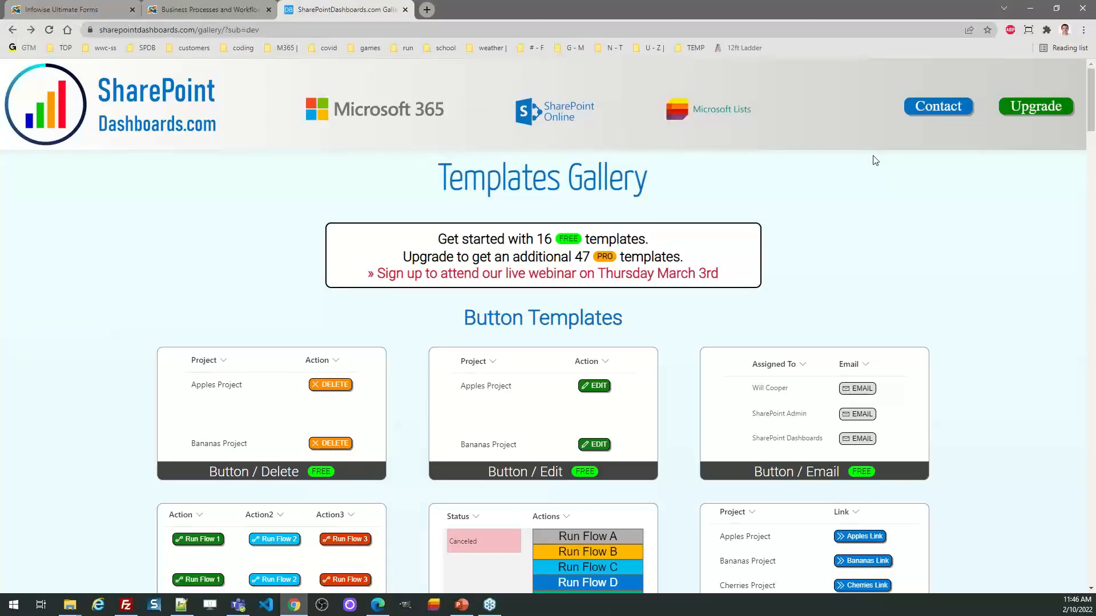
click(1045, 106)
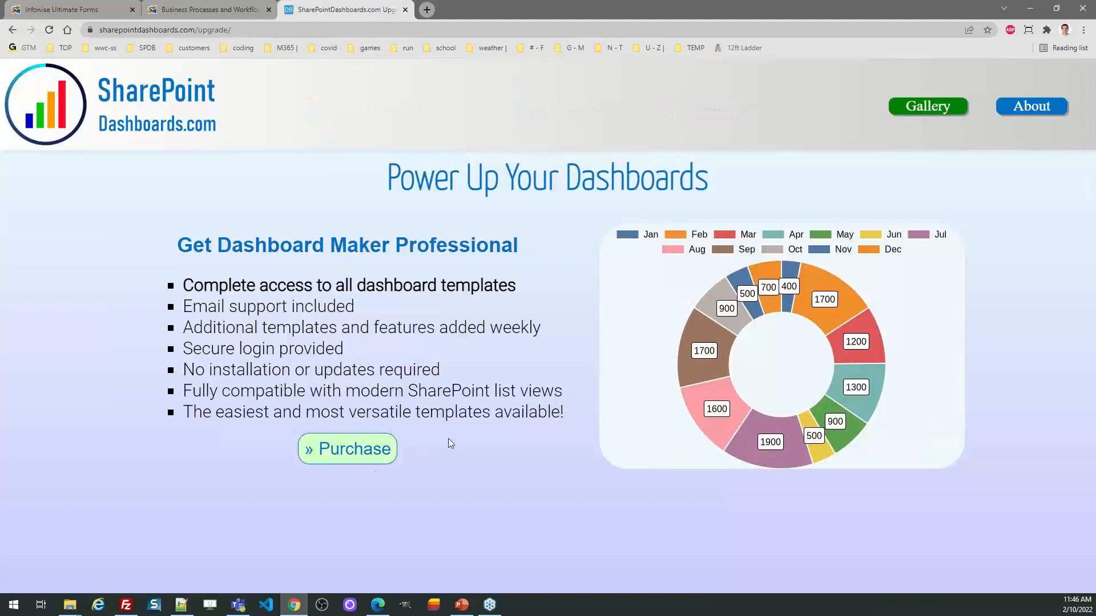
click(13, 29)
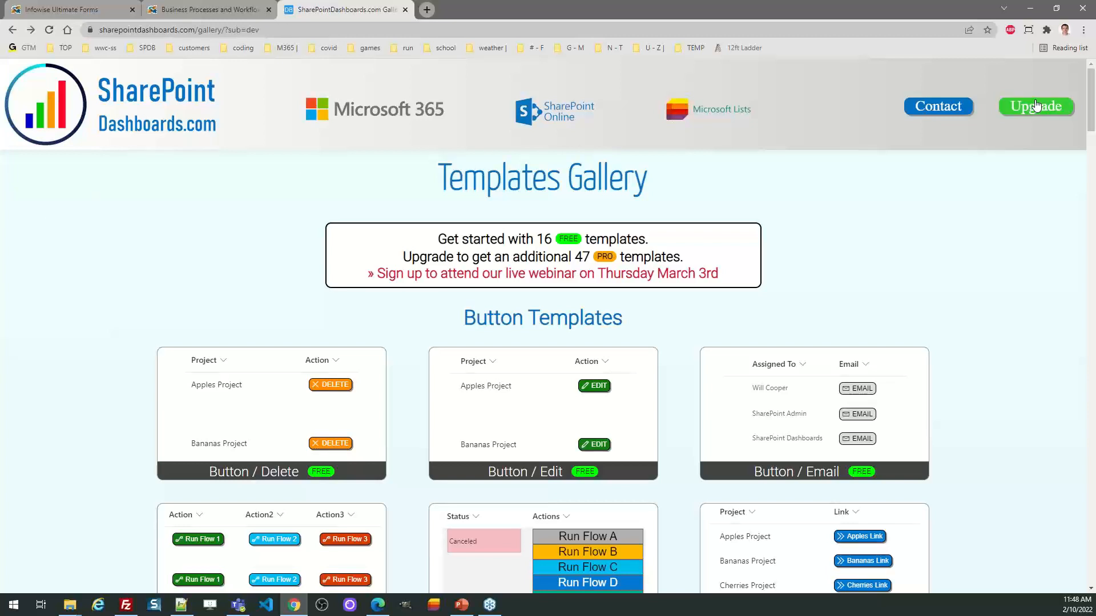
click(1036, 105)
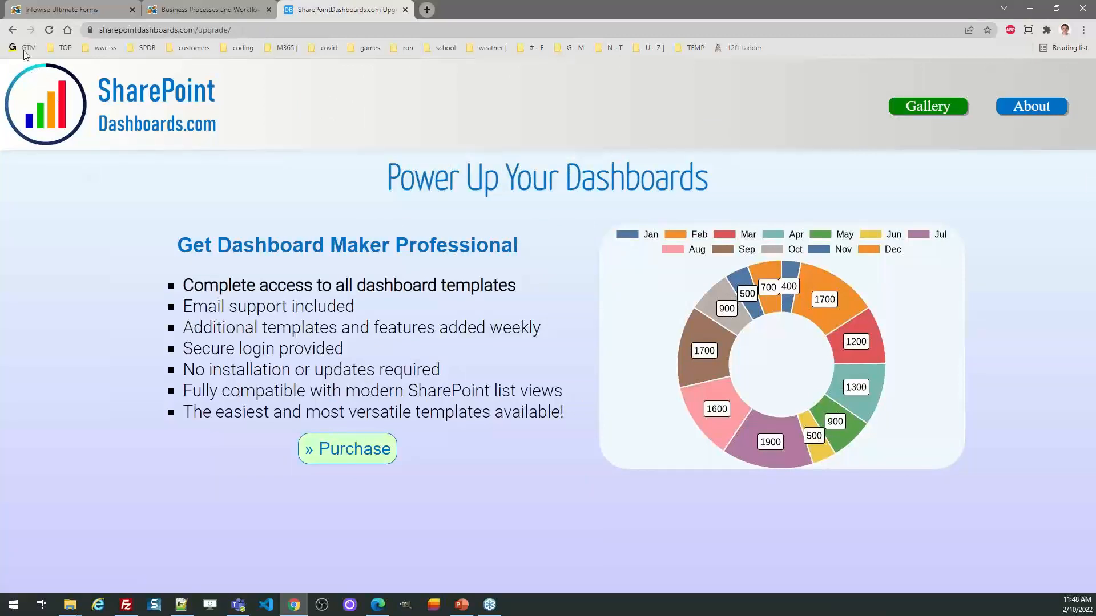
Step: Open the Button / Edit template from the gallery again and check its SP Online and SP 2019+ compatibility labels
click(12, 30)
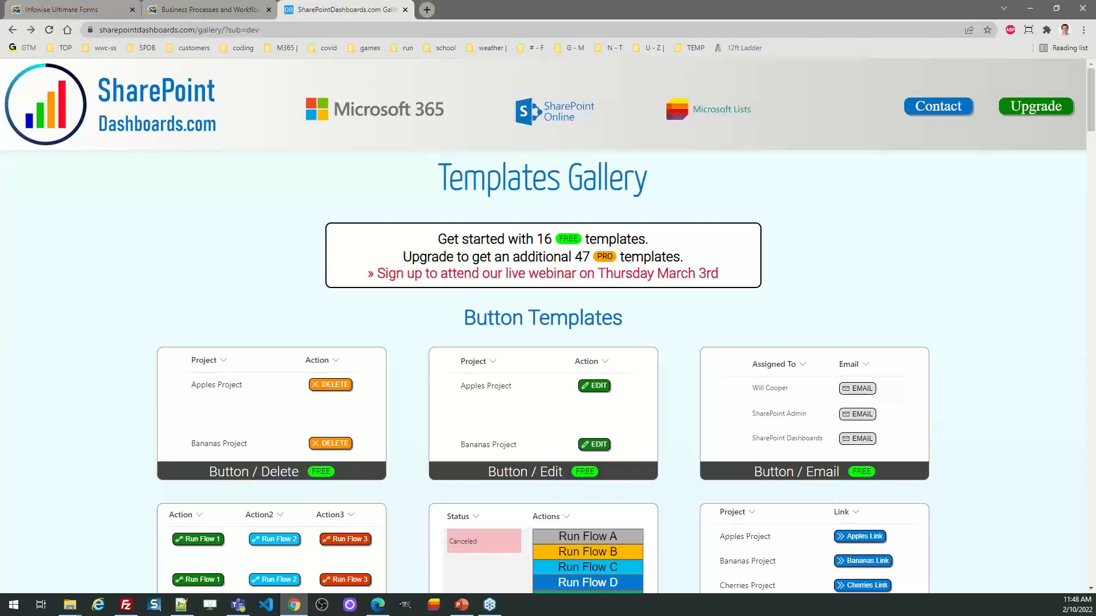
click(482, 406)
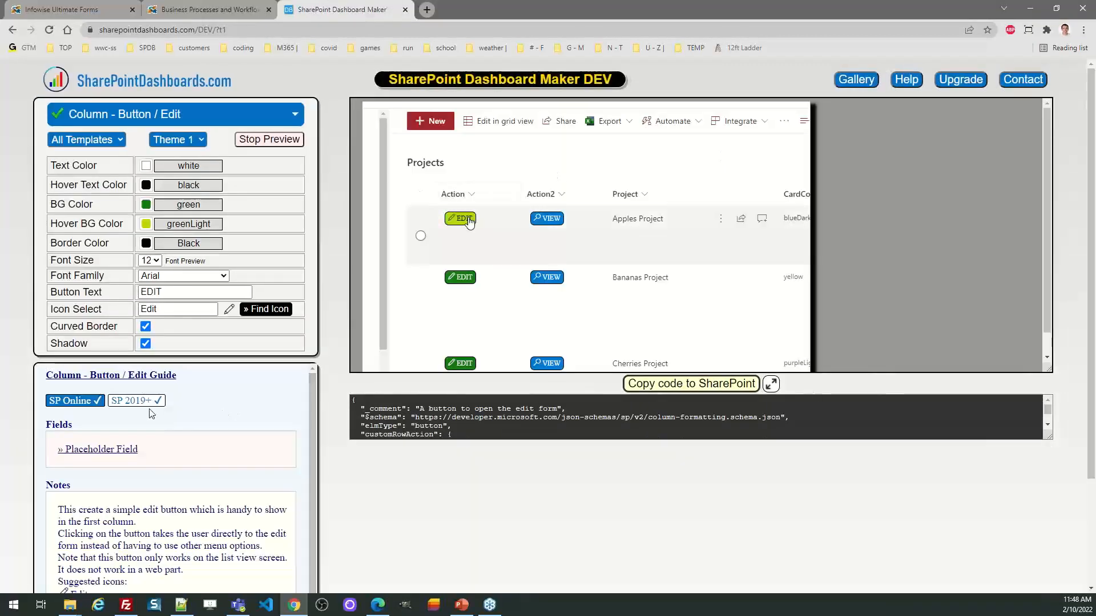
drag(174, 409, 116, 412)
click(194, 404)
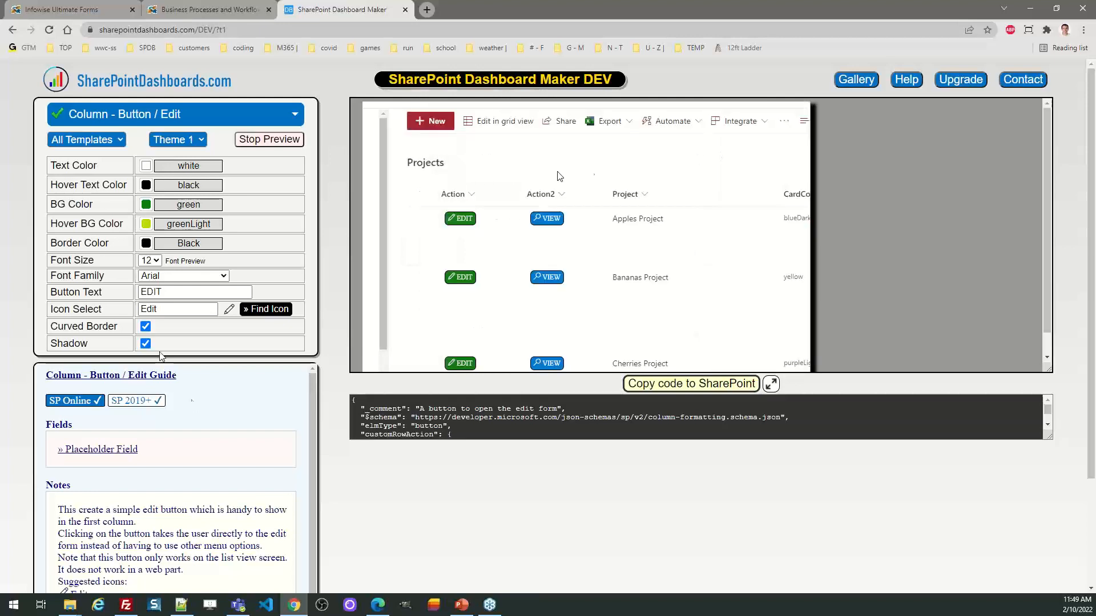
Step: Return to the templates gallery and reopen the Button / Edit template
click(83, 136)
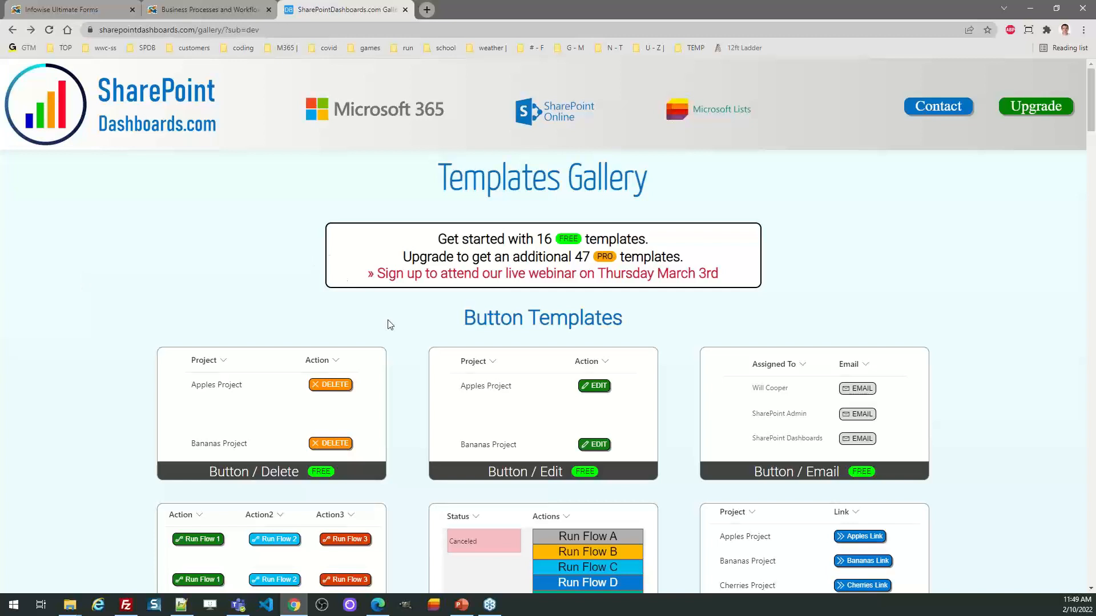
click(576, 411)
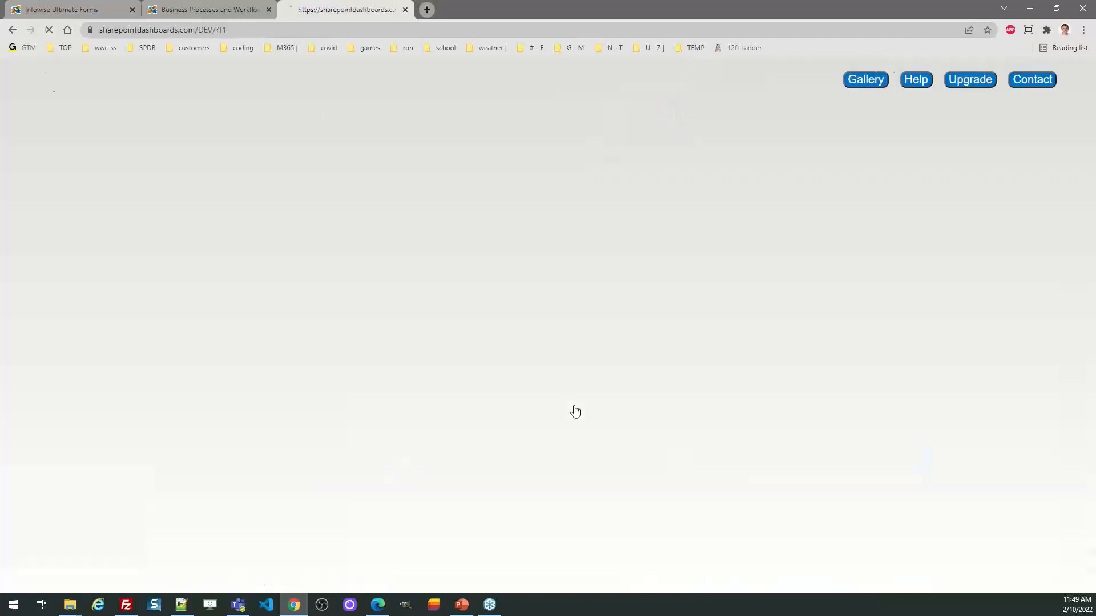